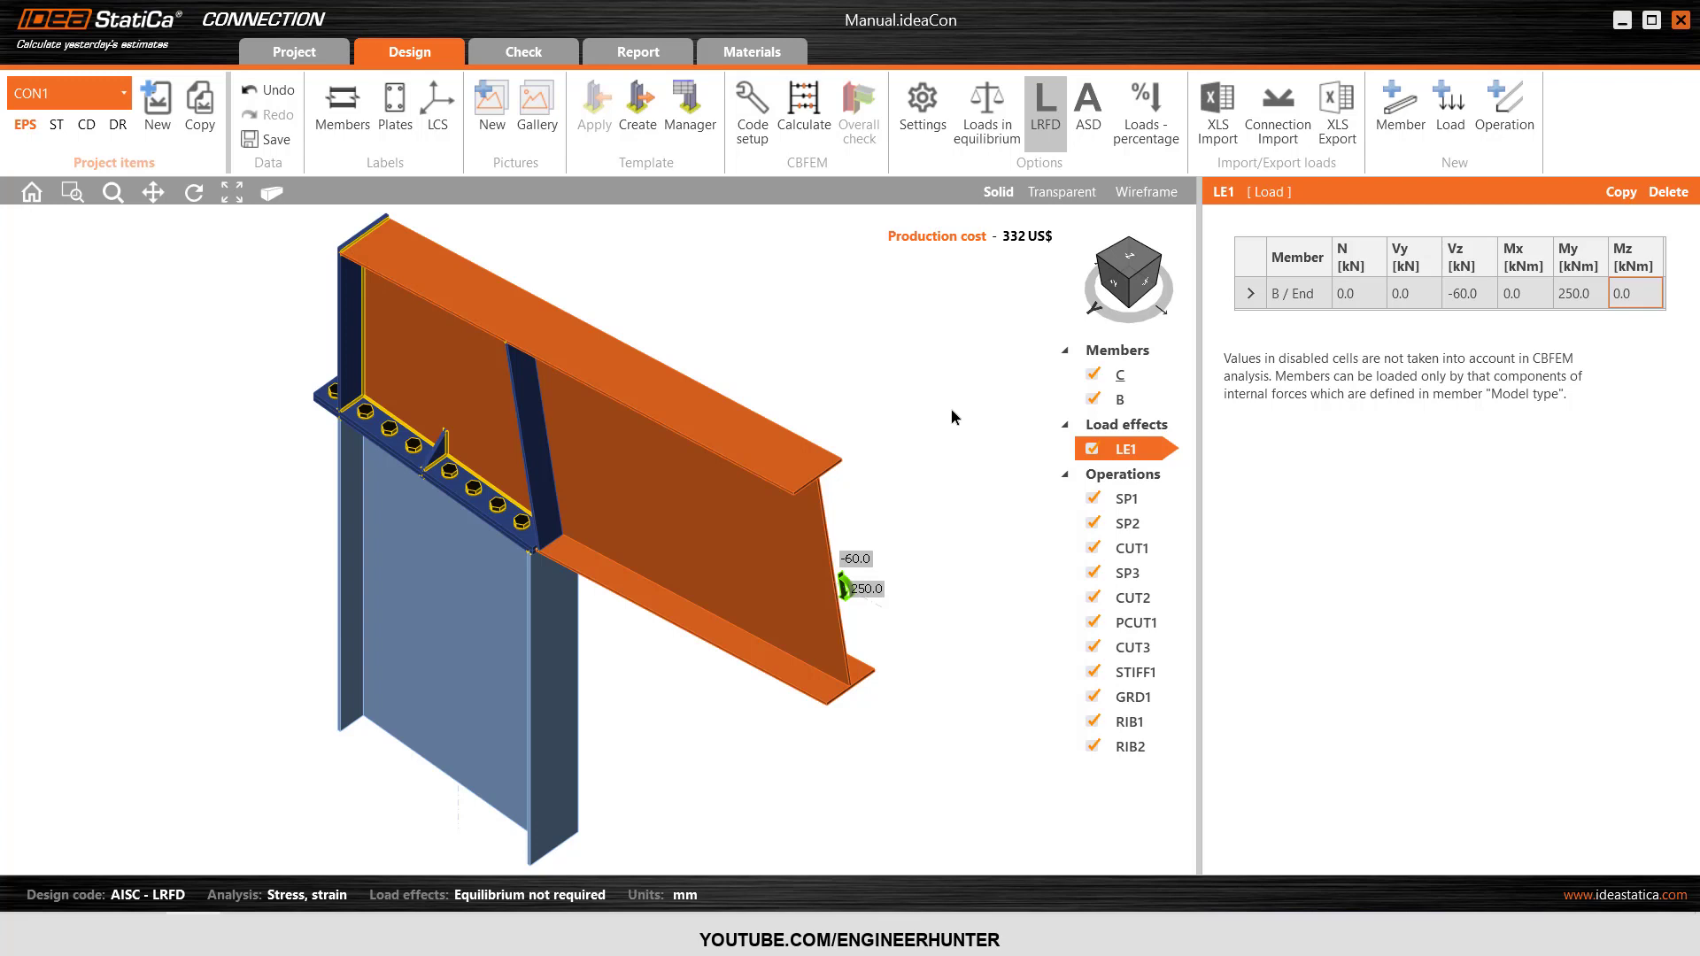
- Examine the beam-to-column connection model in the +Y side view and in isometric views from both sides
{"action": "left_click", "coordinate": [1132, 281]}
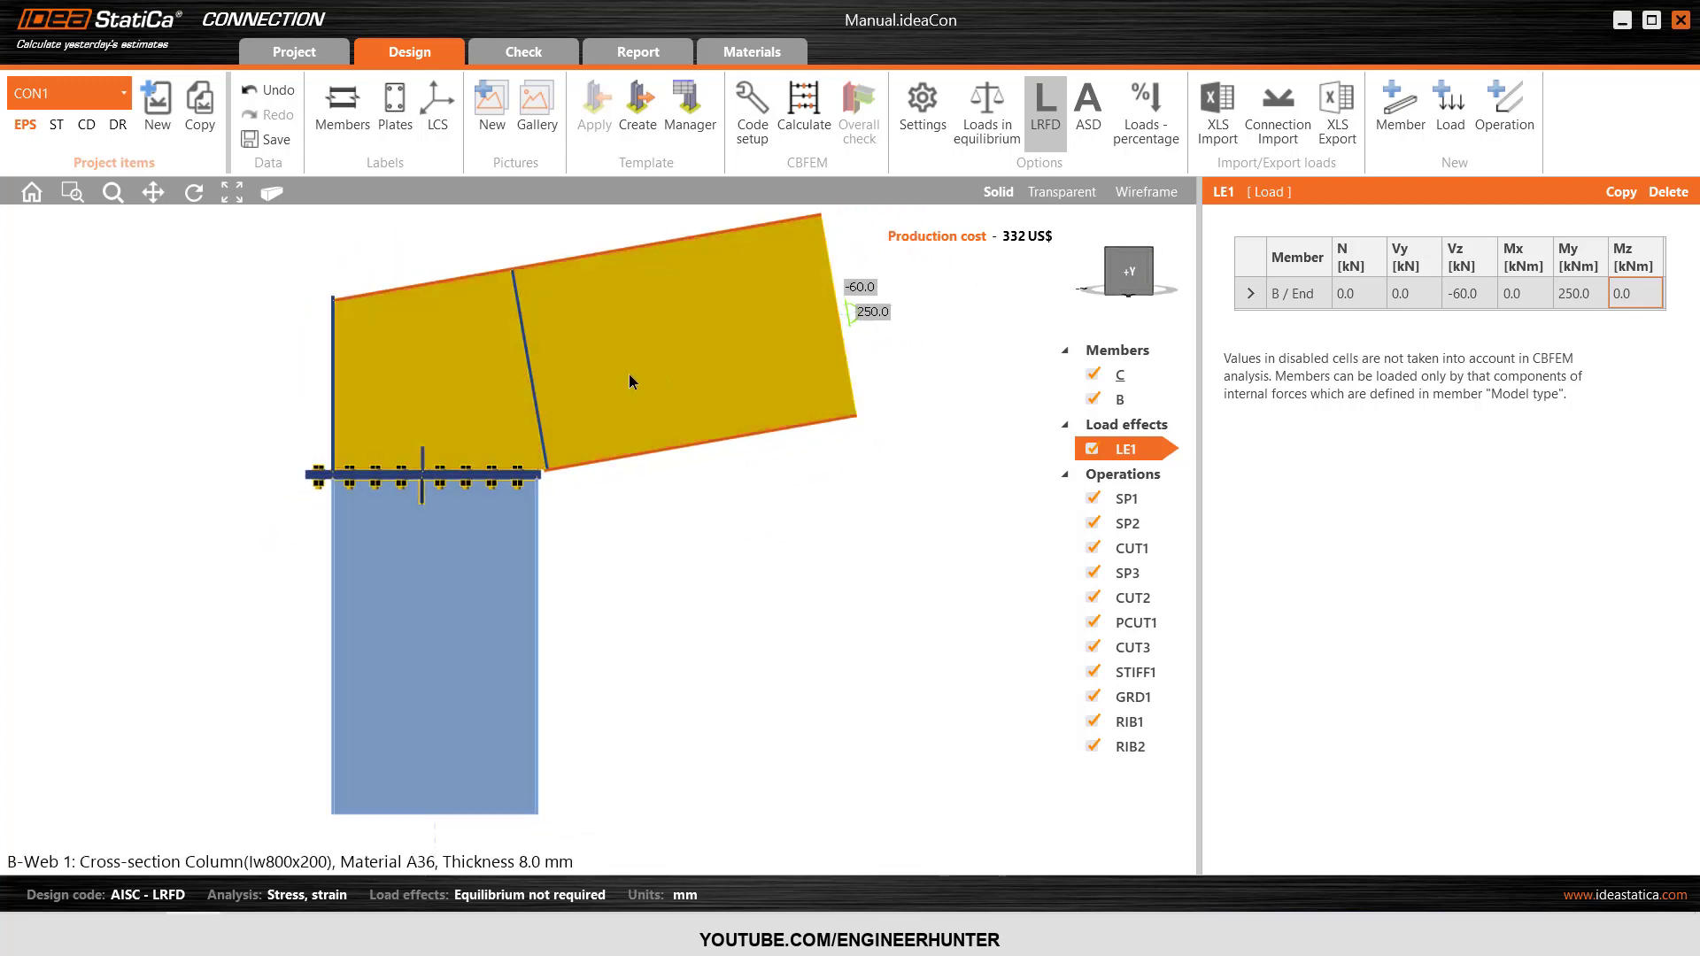
{"action": "scroll", "coordinate": [410, 258], "scroll_direction": "up", "scroll_amount": 1}
{"action": "scroll", "coordinate": [528, 465], "scroll_direction": "down", "scroll_amount": 3}
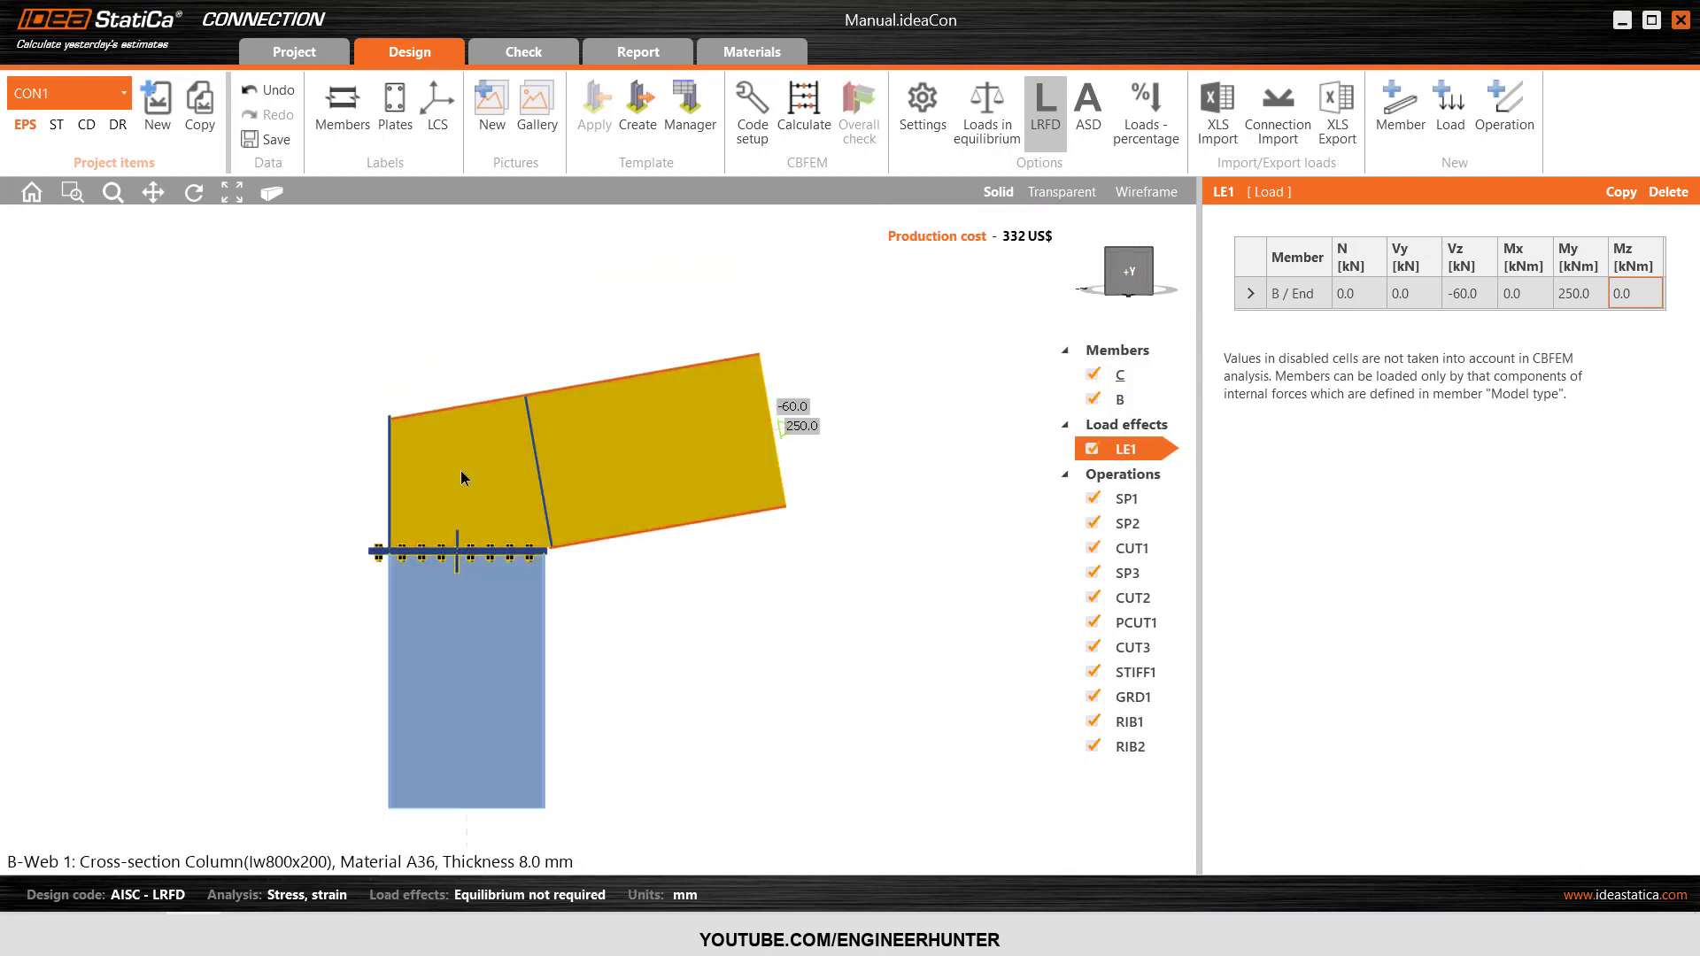
{"action": "scroll", "coordinate": [774, 429], "scroll_direction": "up", "scroll_amount": 2}
{"action": "scroll", "coordinate": [774, 428], "scroll_direction": "down", "scroll_amount": 1}
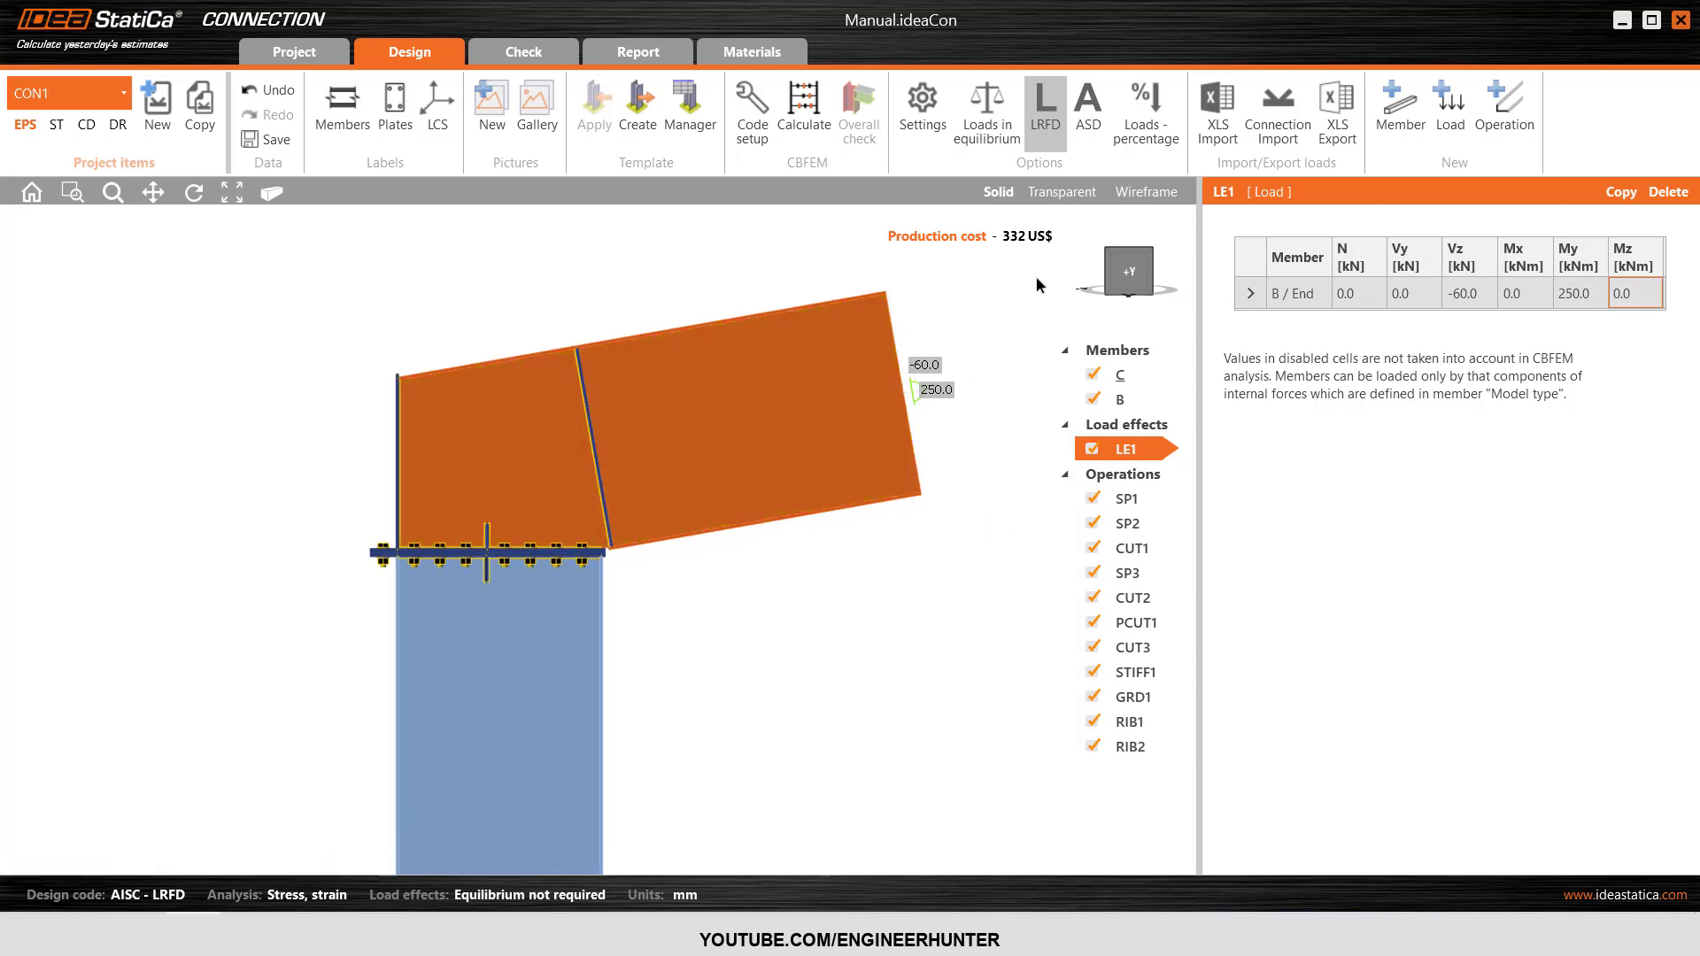
{"action": "left_click", "coordinate": [1121, 255]}
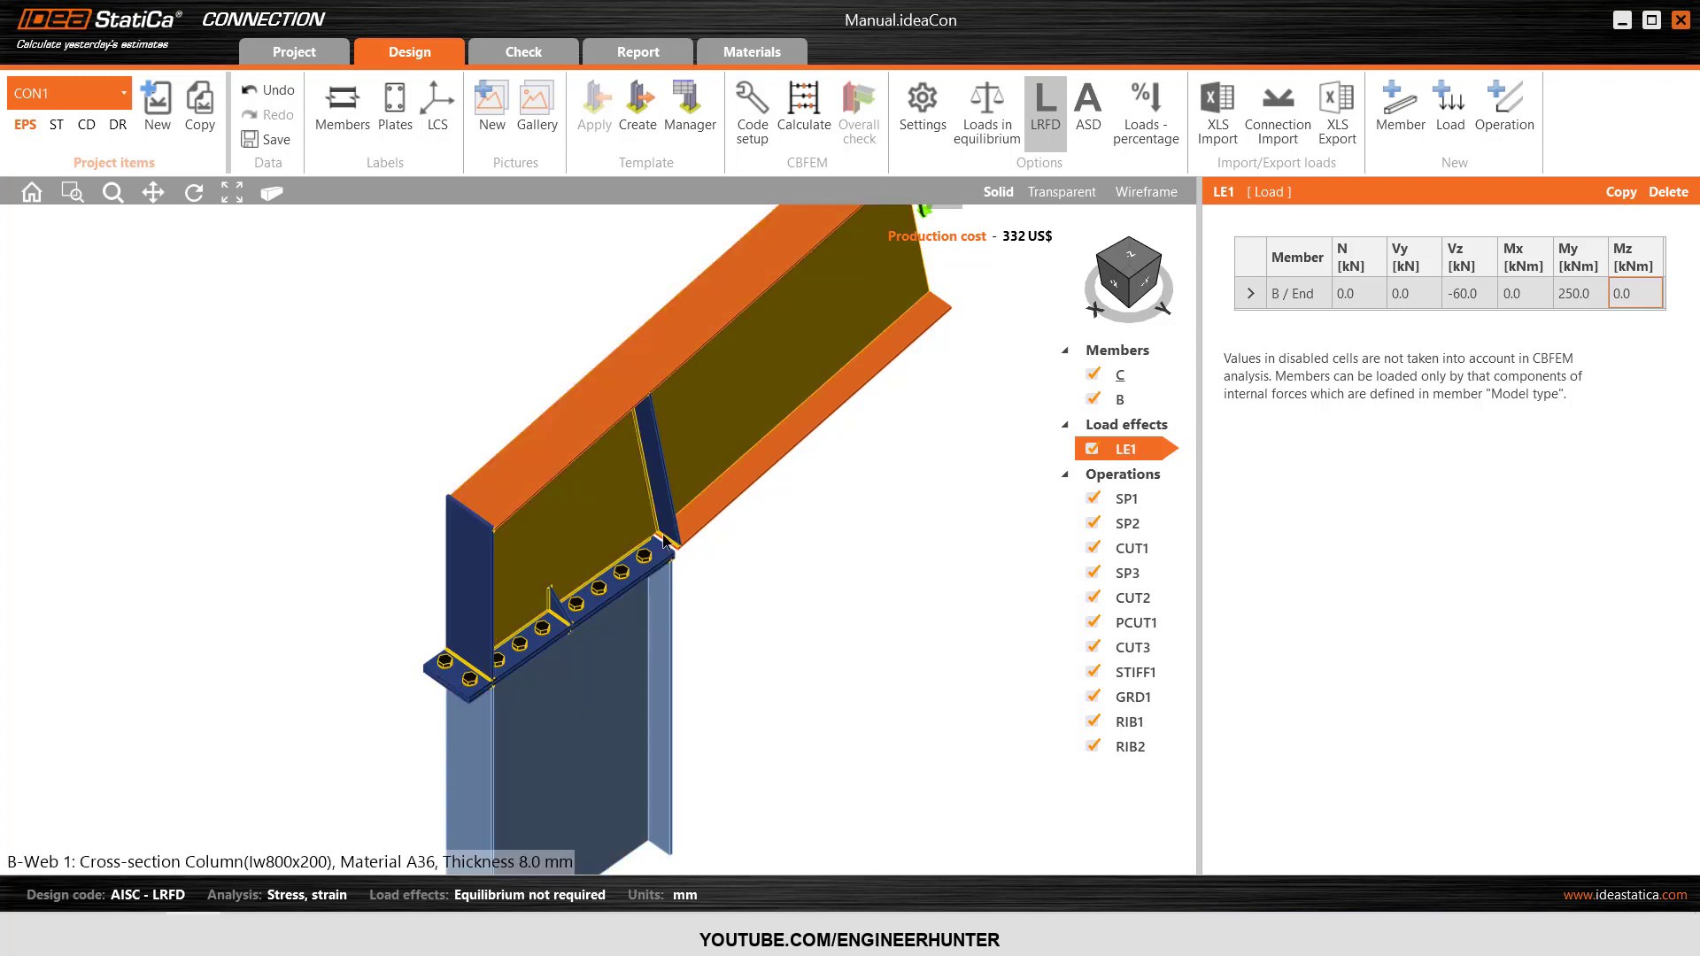
{"action": "left_click", "coordinate": [1138, 288]}
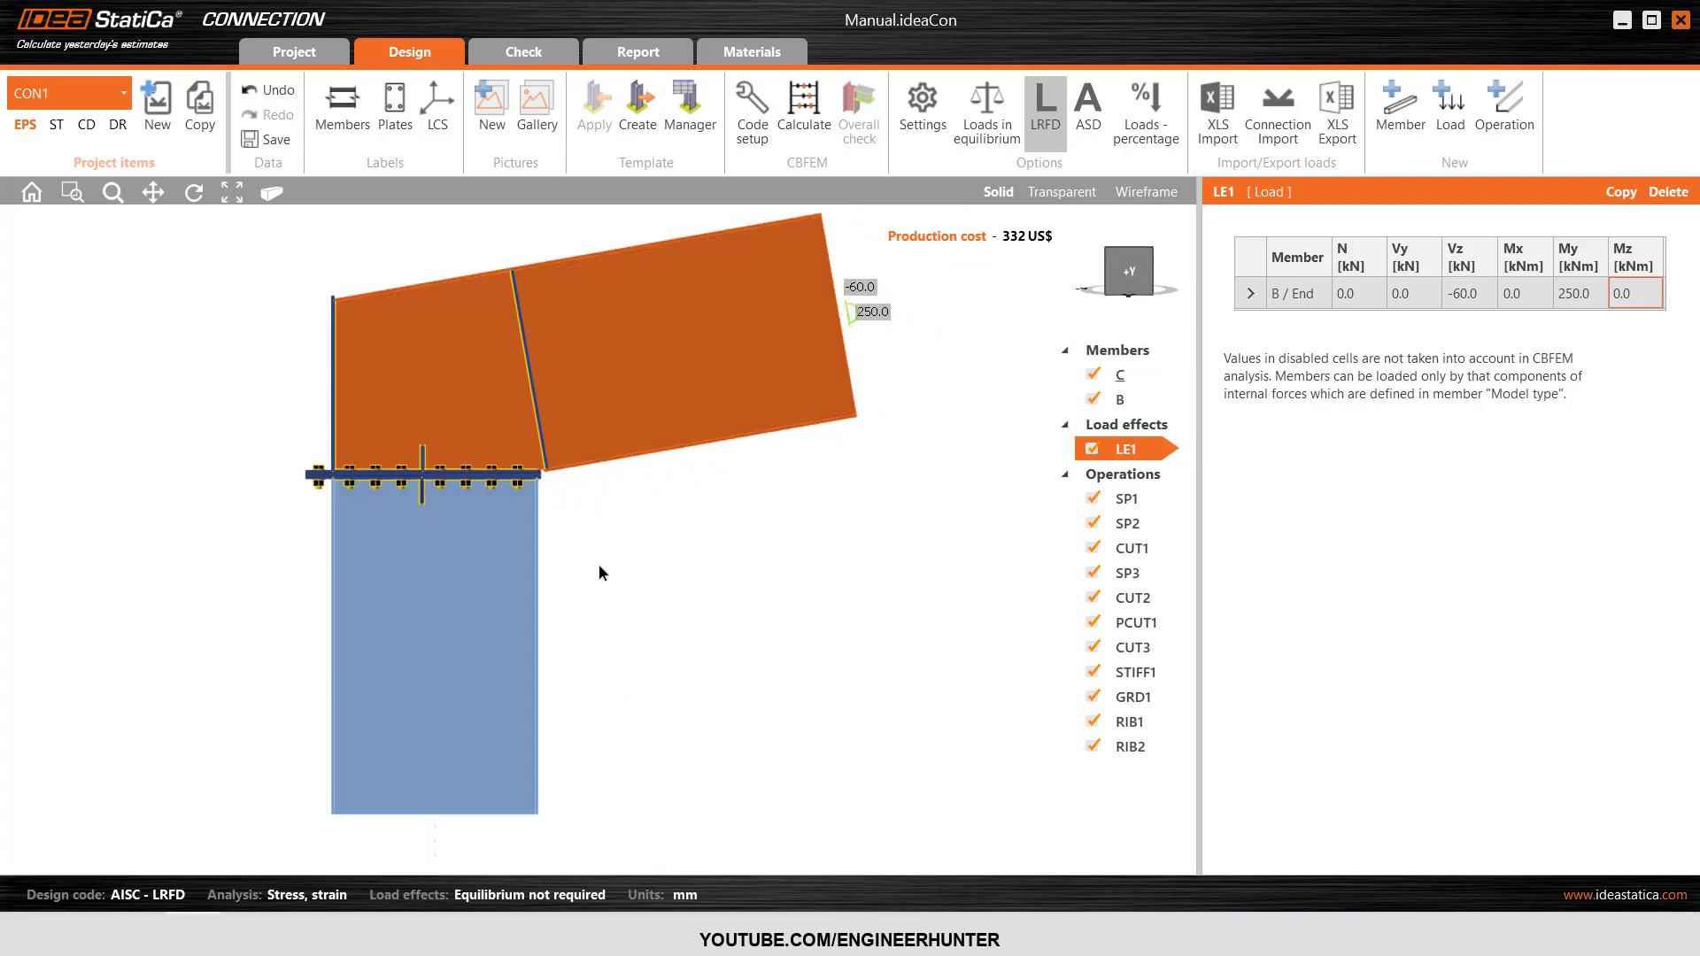
{"action": "scroll", "coordinate": [563, 303], "scroll_direction": "up", "scroll_amount": 2}
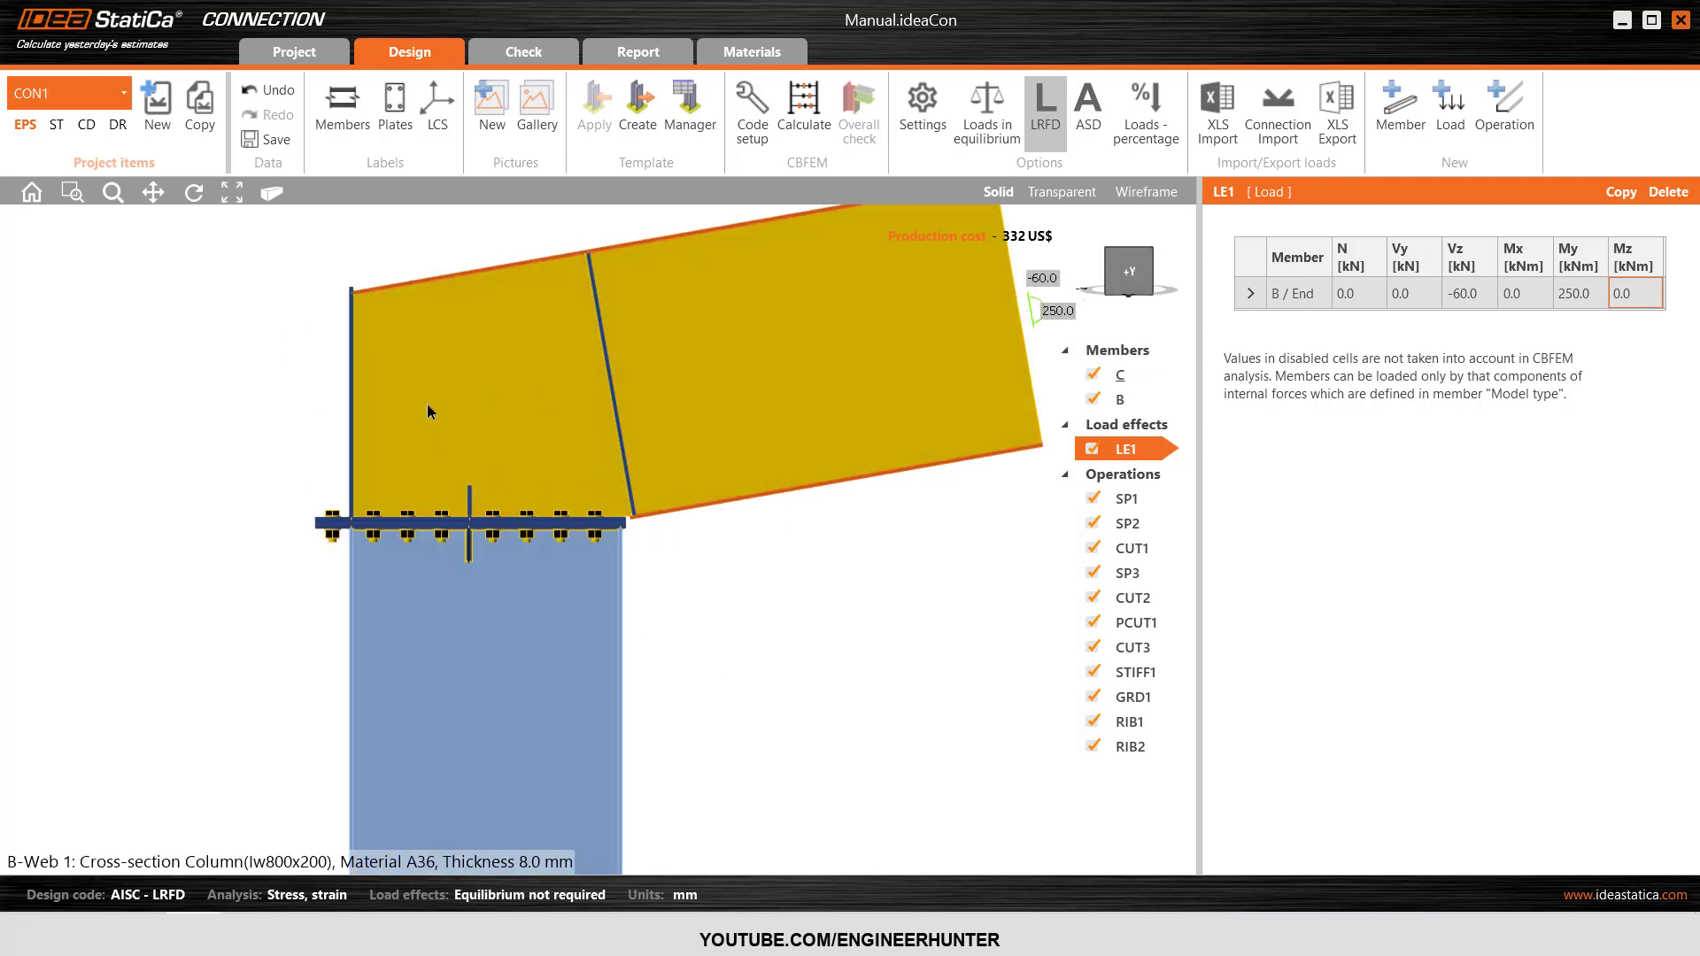
{"action": "scroll", "coordinate": [672, 659], "scroll_direction": "down", "scroll_amount": 2}
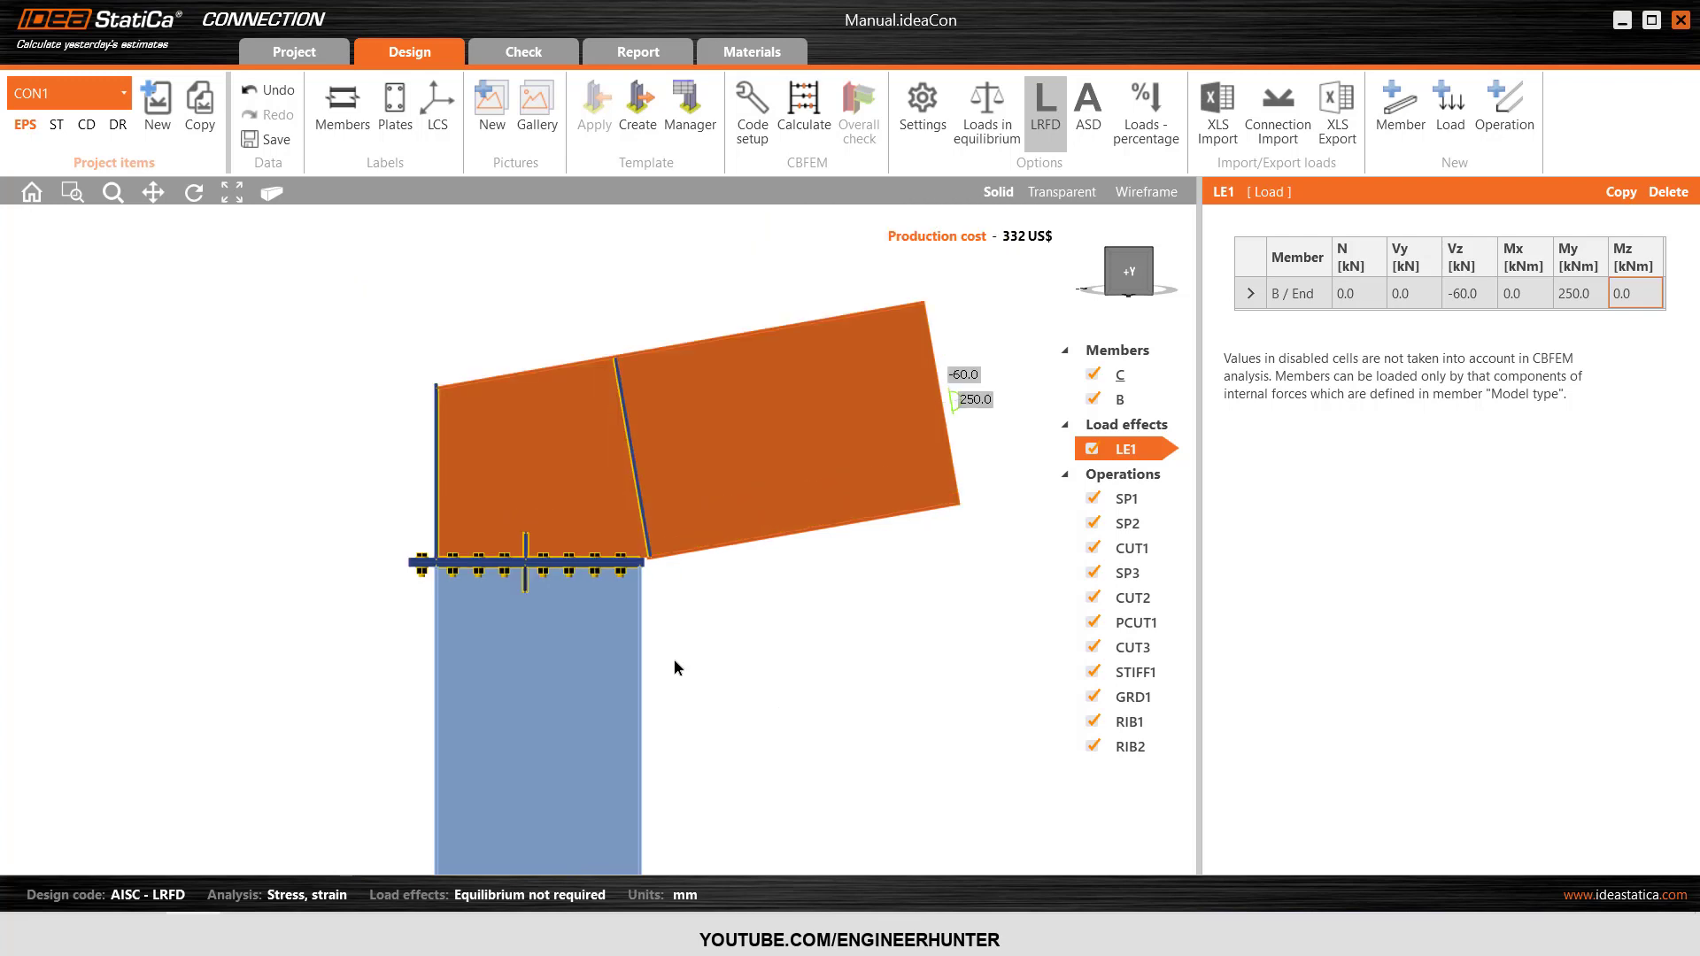
{"action": "left_click", "coordinate": [1153, 265]}
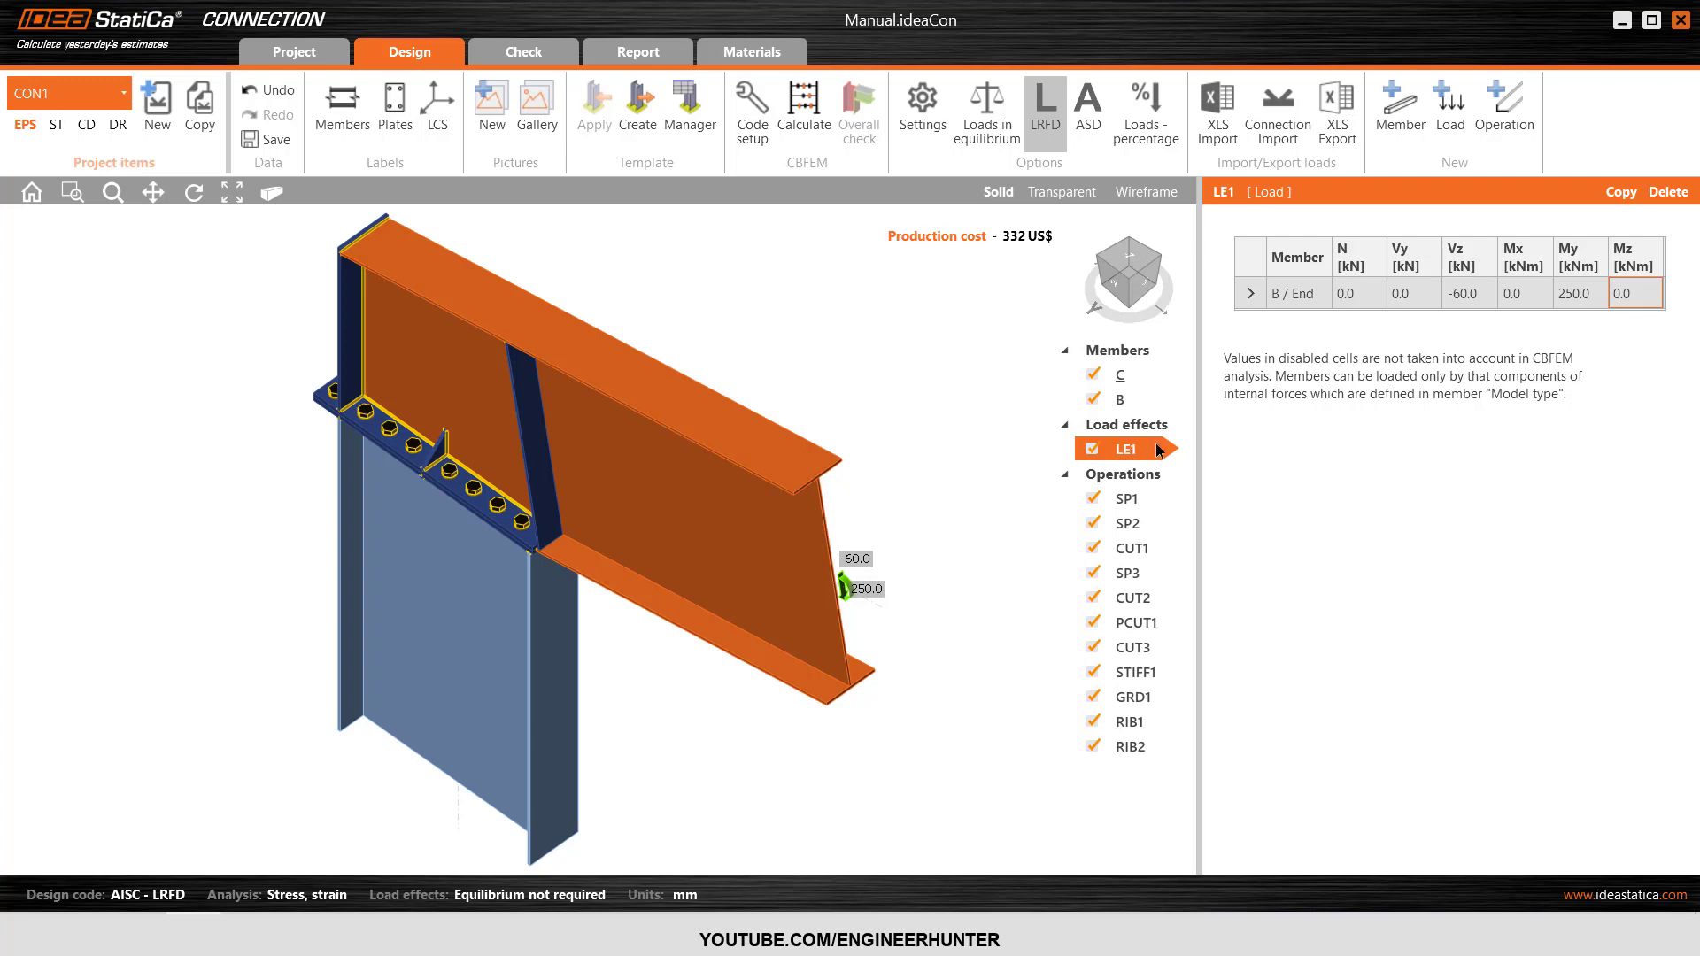
- Review the shear force Vz and bending moment My entered for the end of member B in load effect LE1
{"action": "left_click", "coordinate": [1482, 290]}
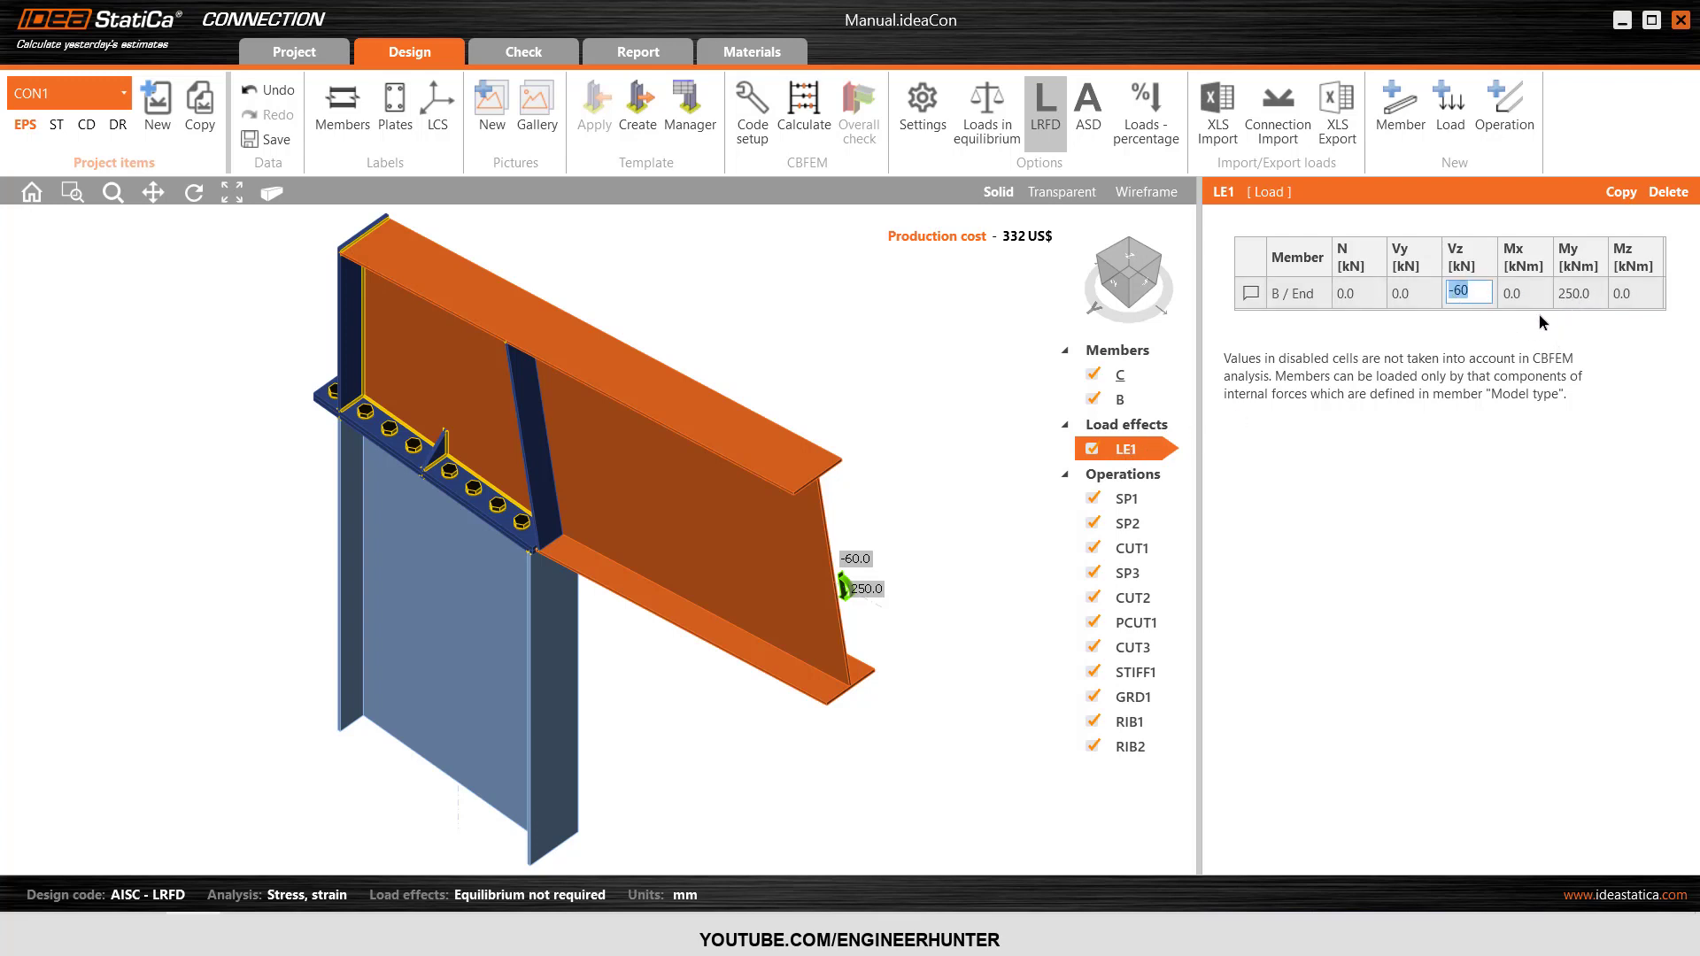
{"action": "left_click", "coordinate": [1583, 298]}
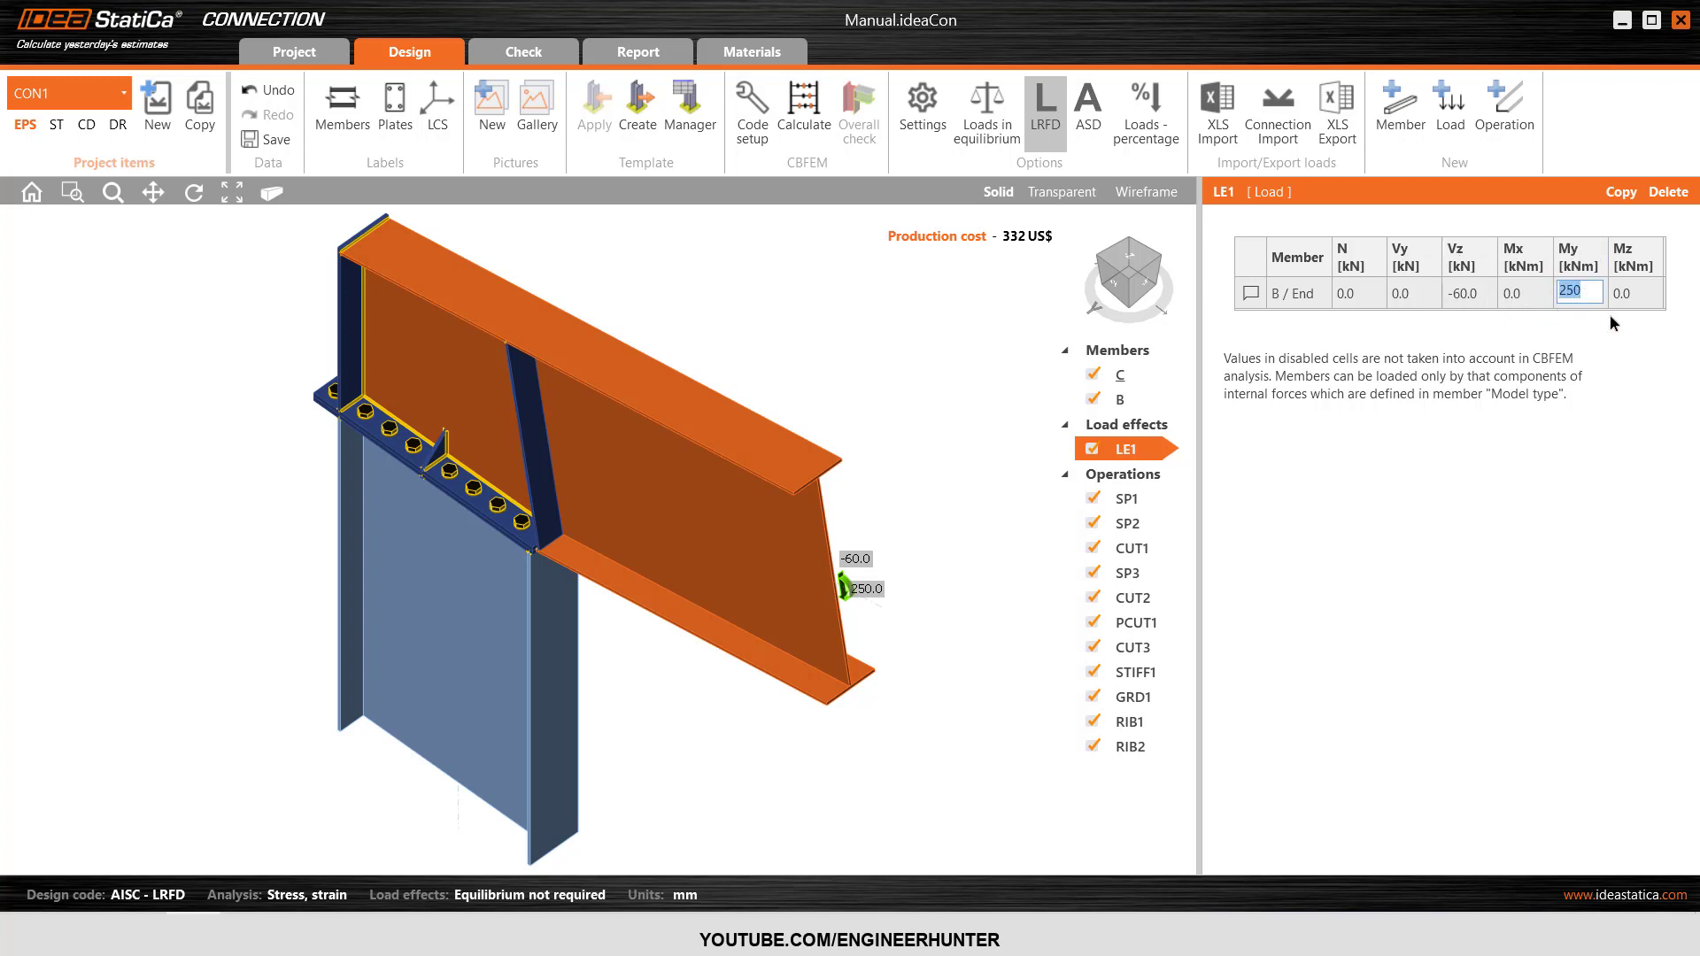
{"action": "left_click", "coordinate": [986, 423]}
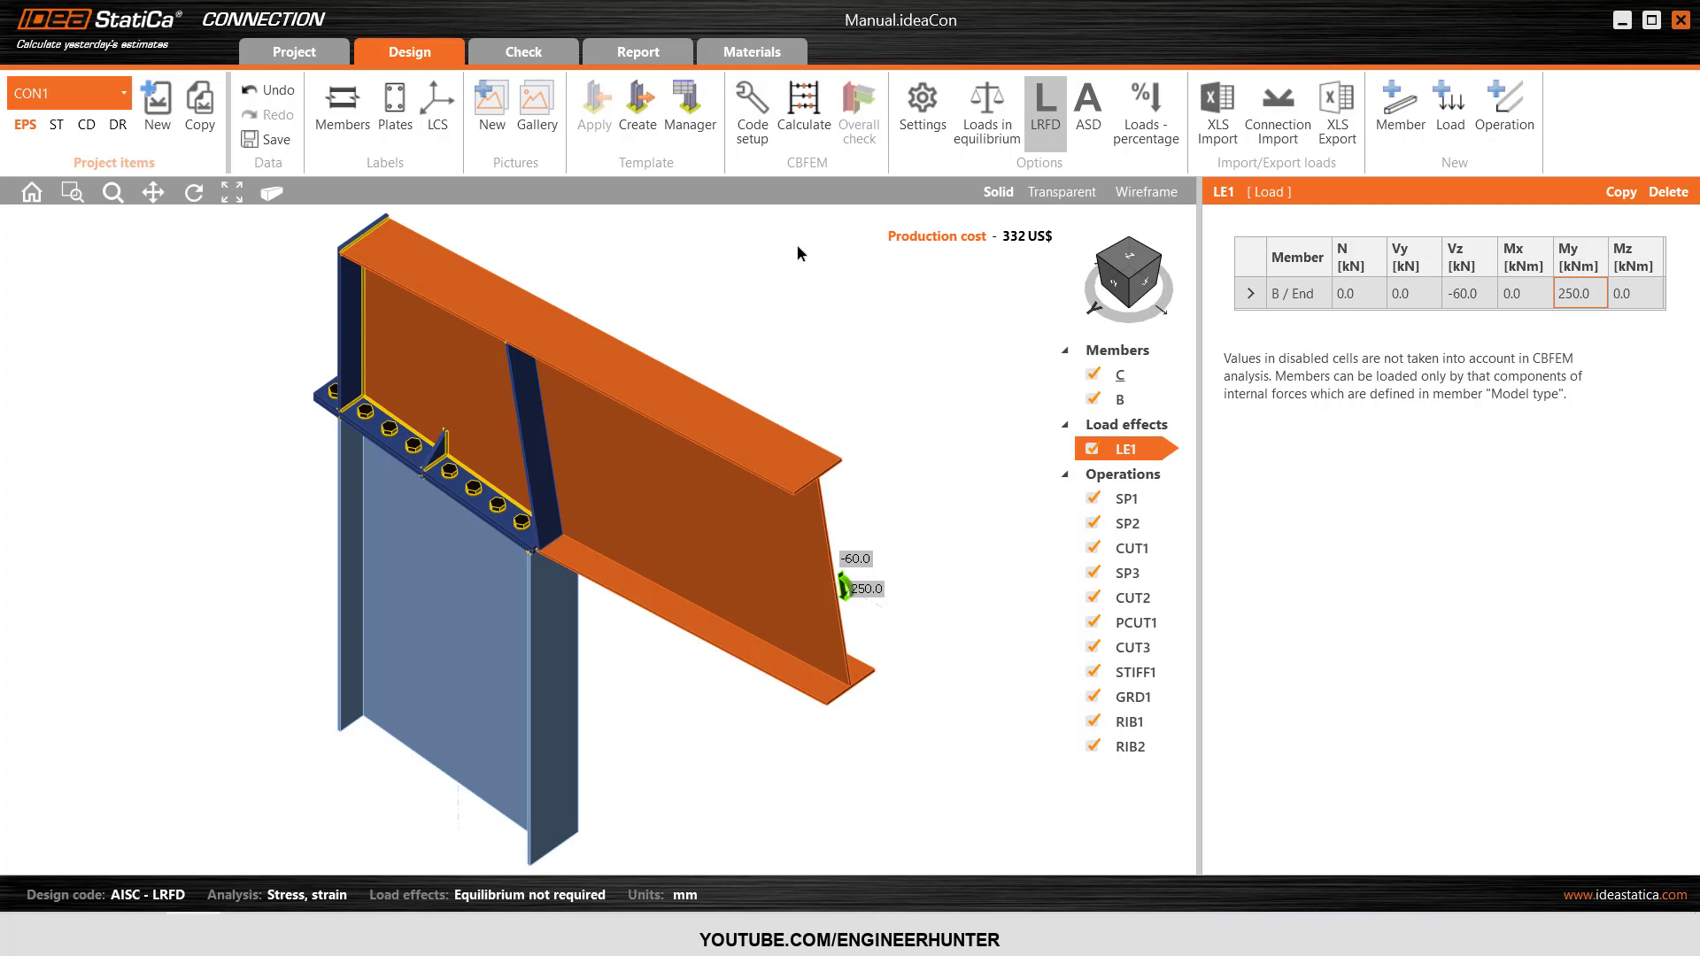
- Inspect column C, beam B and load effect LE1, briefly showing the member labels in the model
{"action": "left_click", "coordinate": [466, 607]}
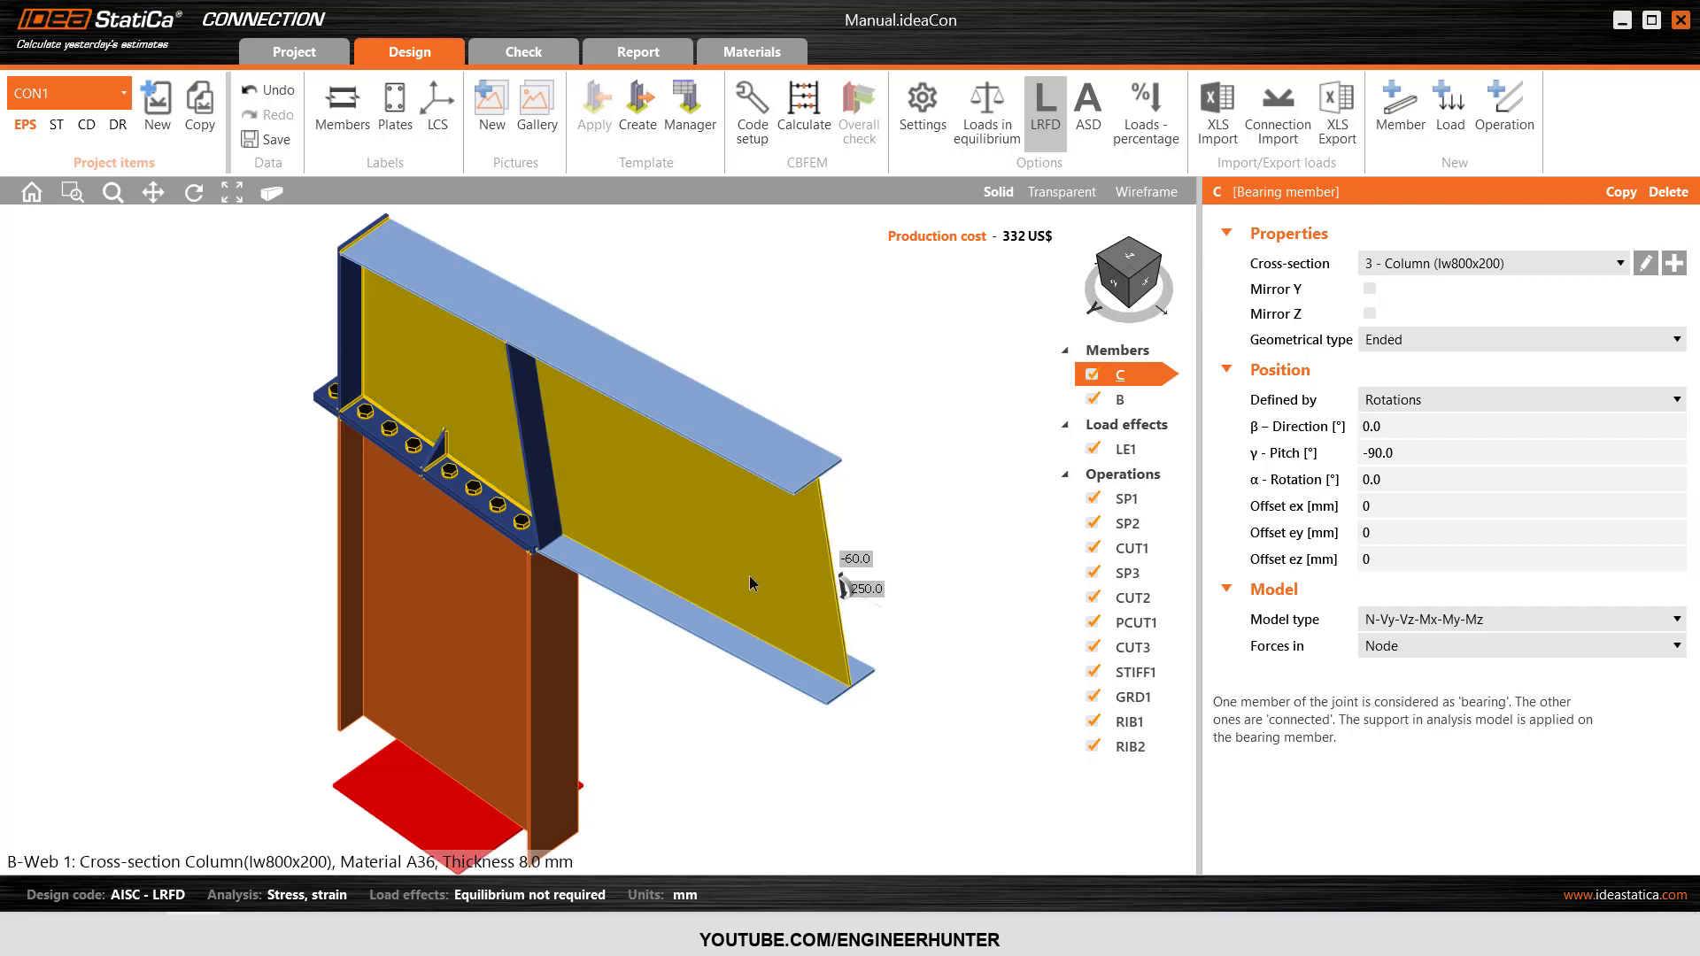
{"action": "left_click", "coordinate": [762, 550]}
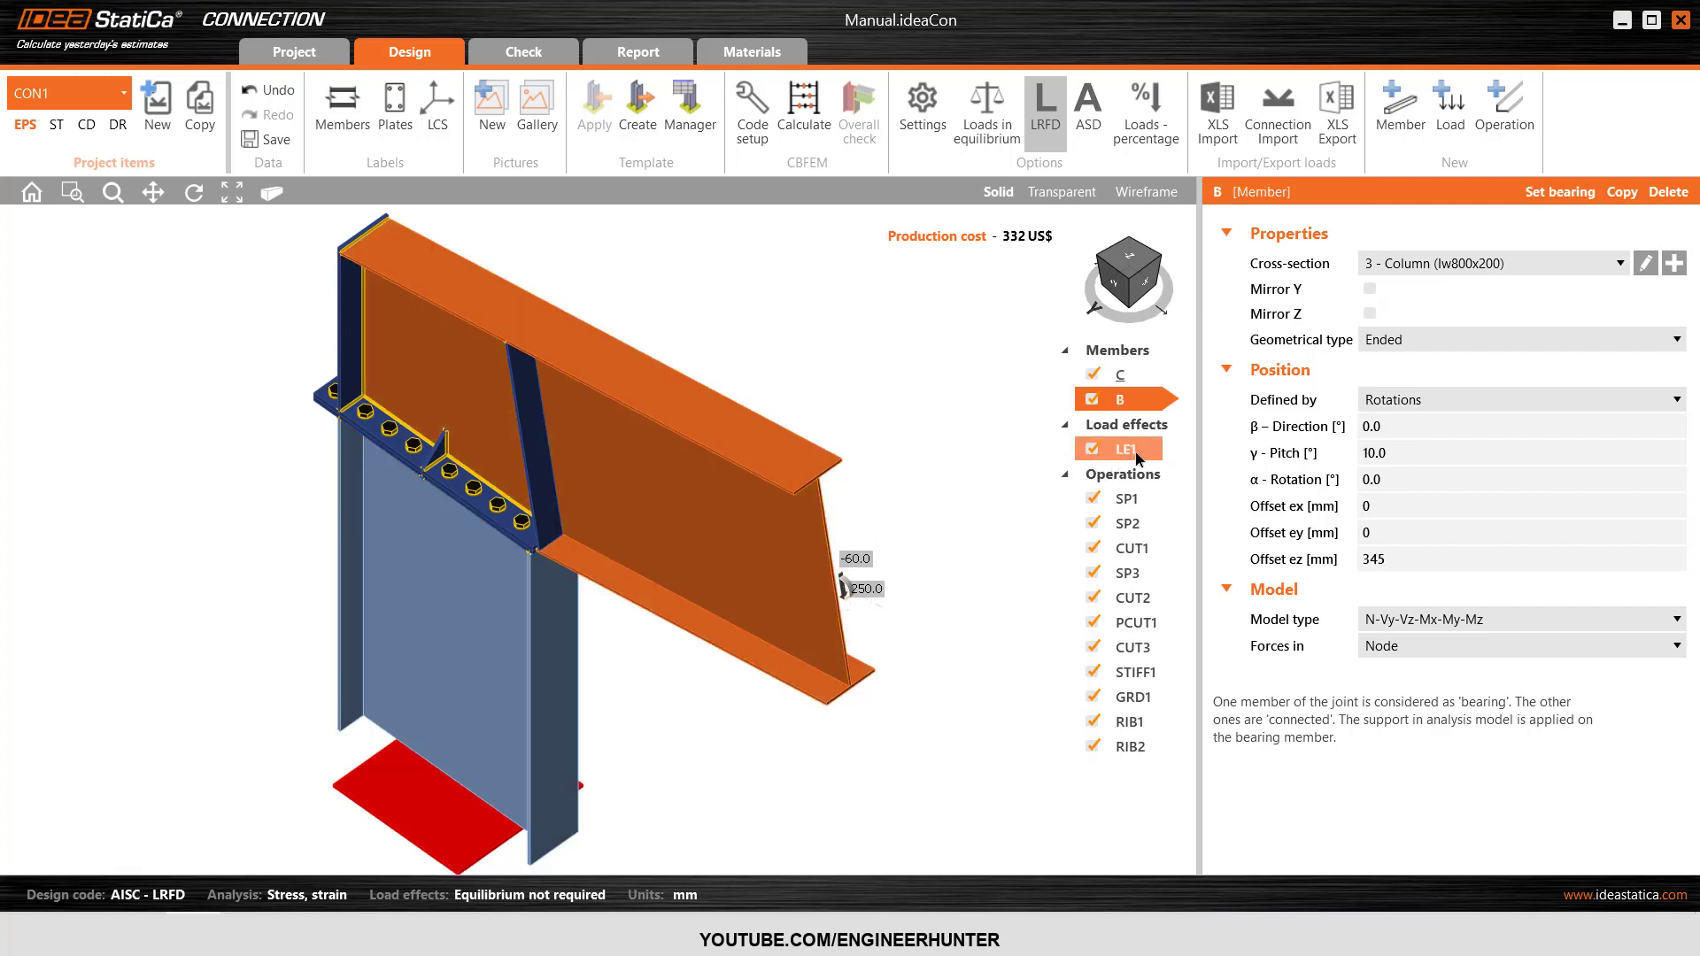
{"action": "left_click", "coordinate": [832, 559]}
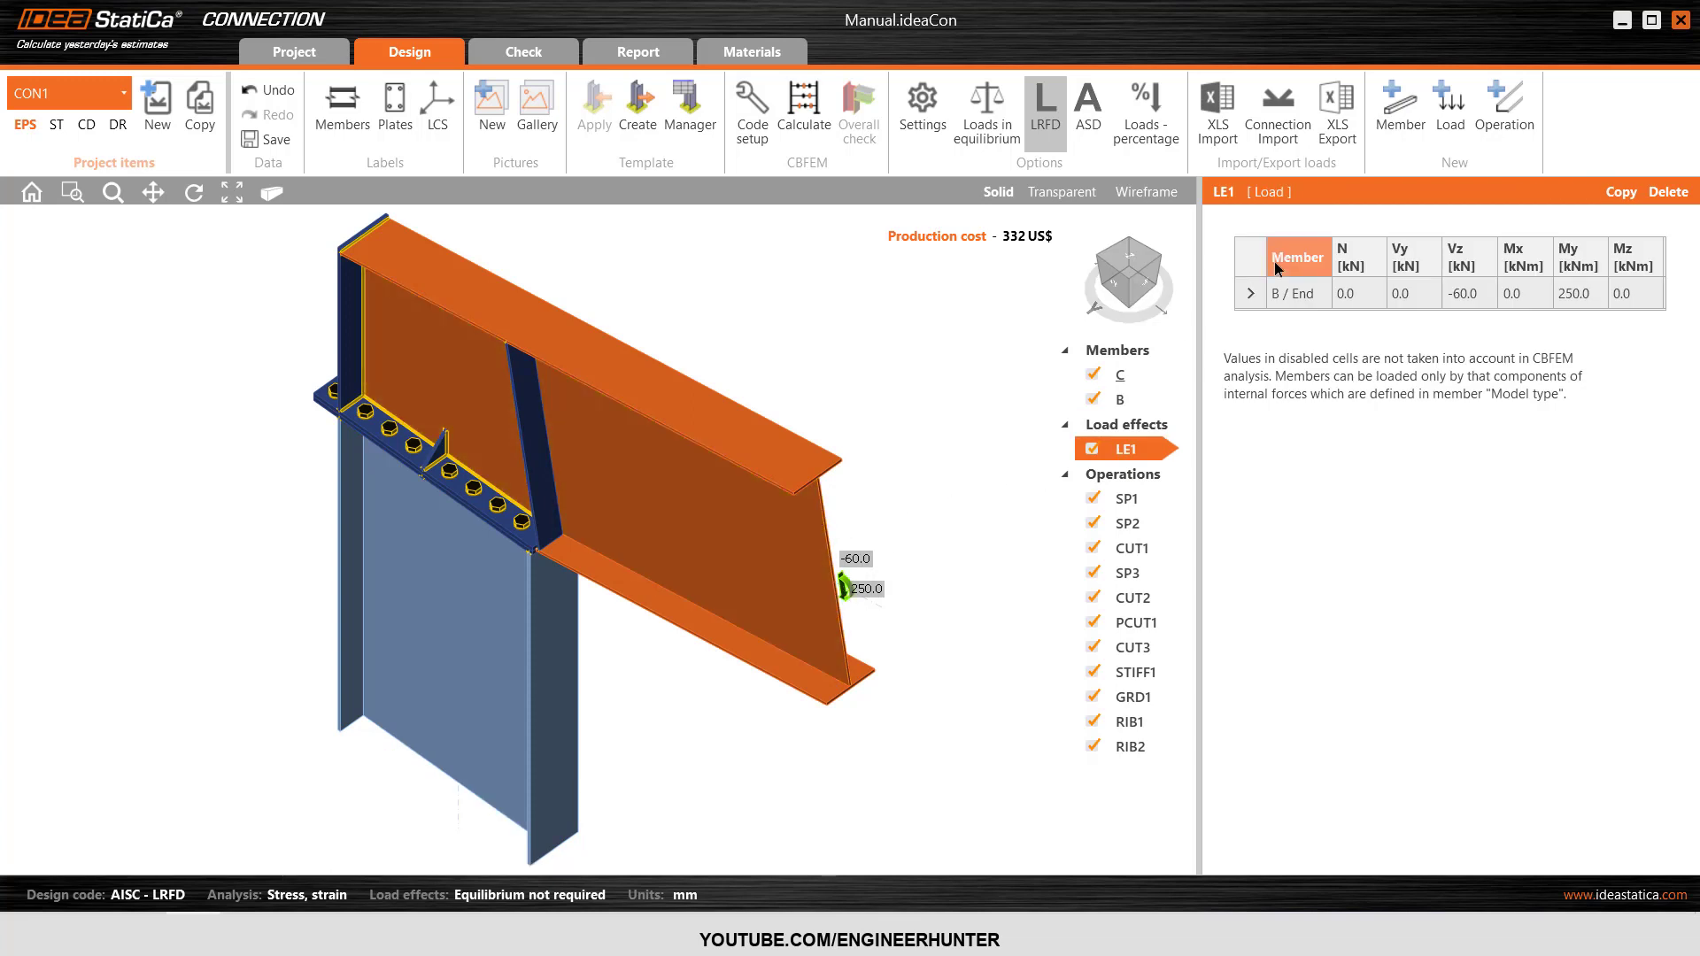
{"action": "left_click", "coordinate": [354, 121]}
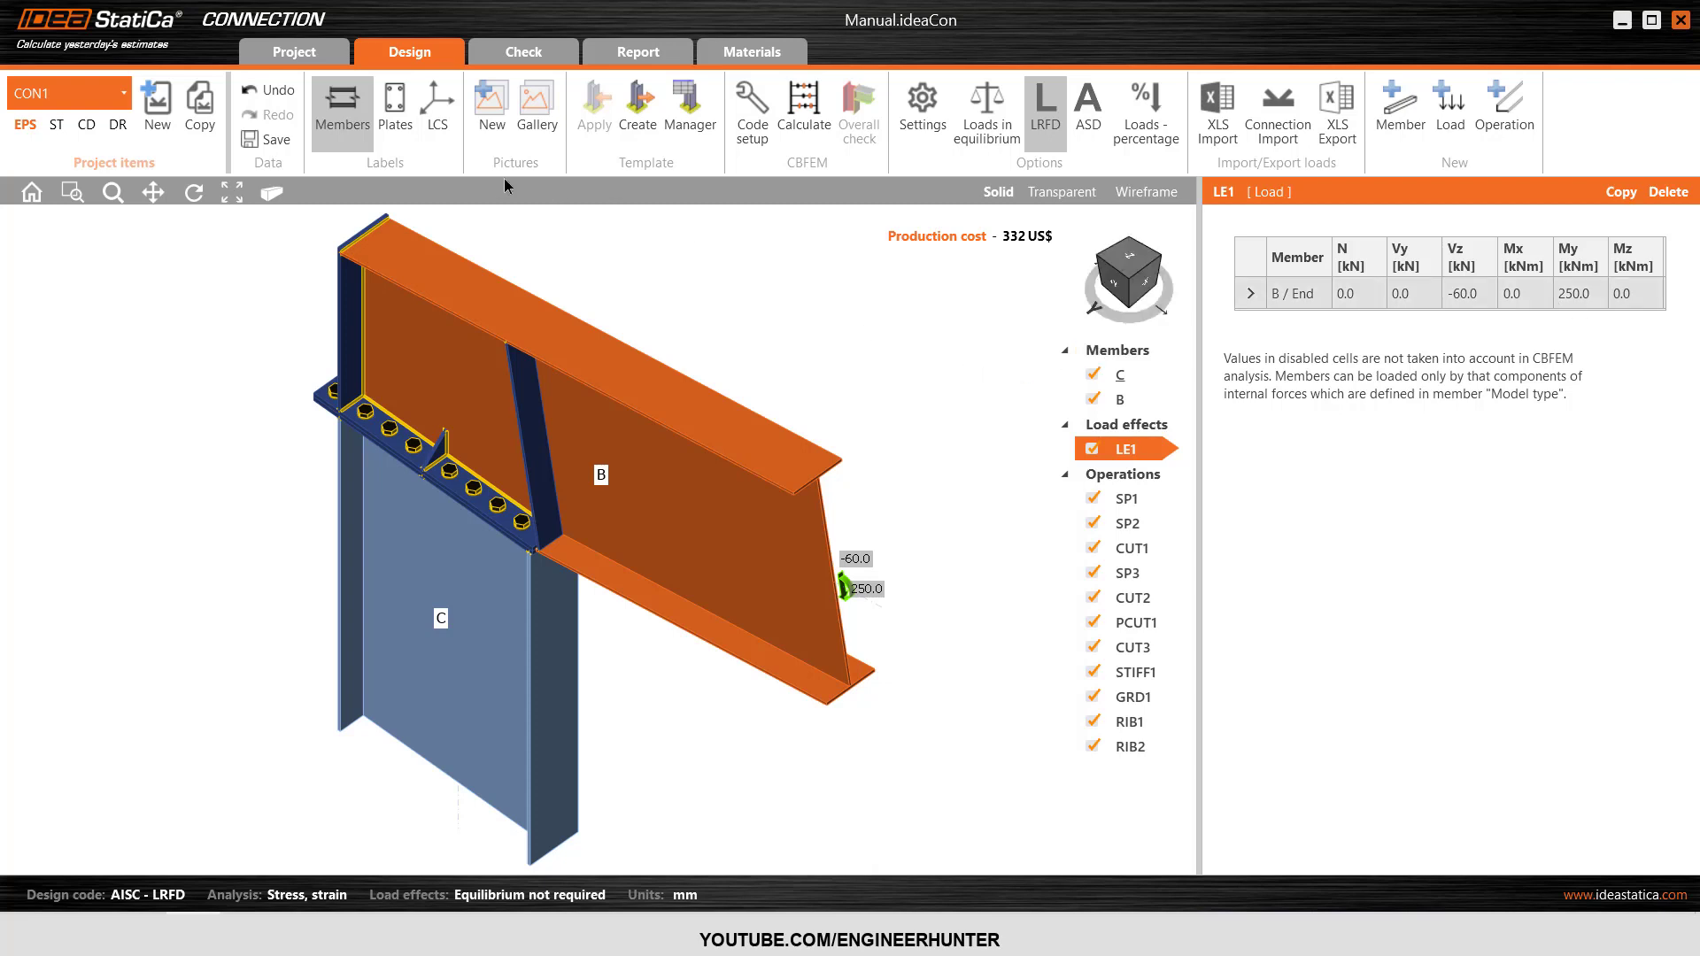
{"action": "left_click", "coordinate": [343, 125]}
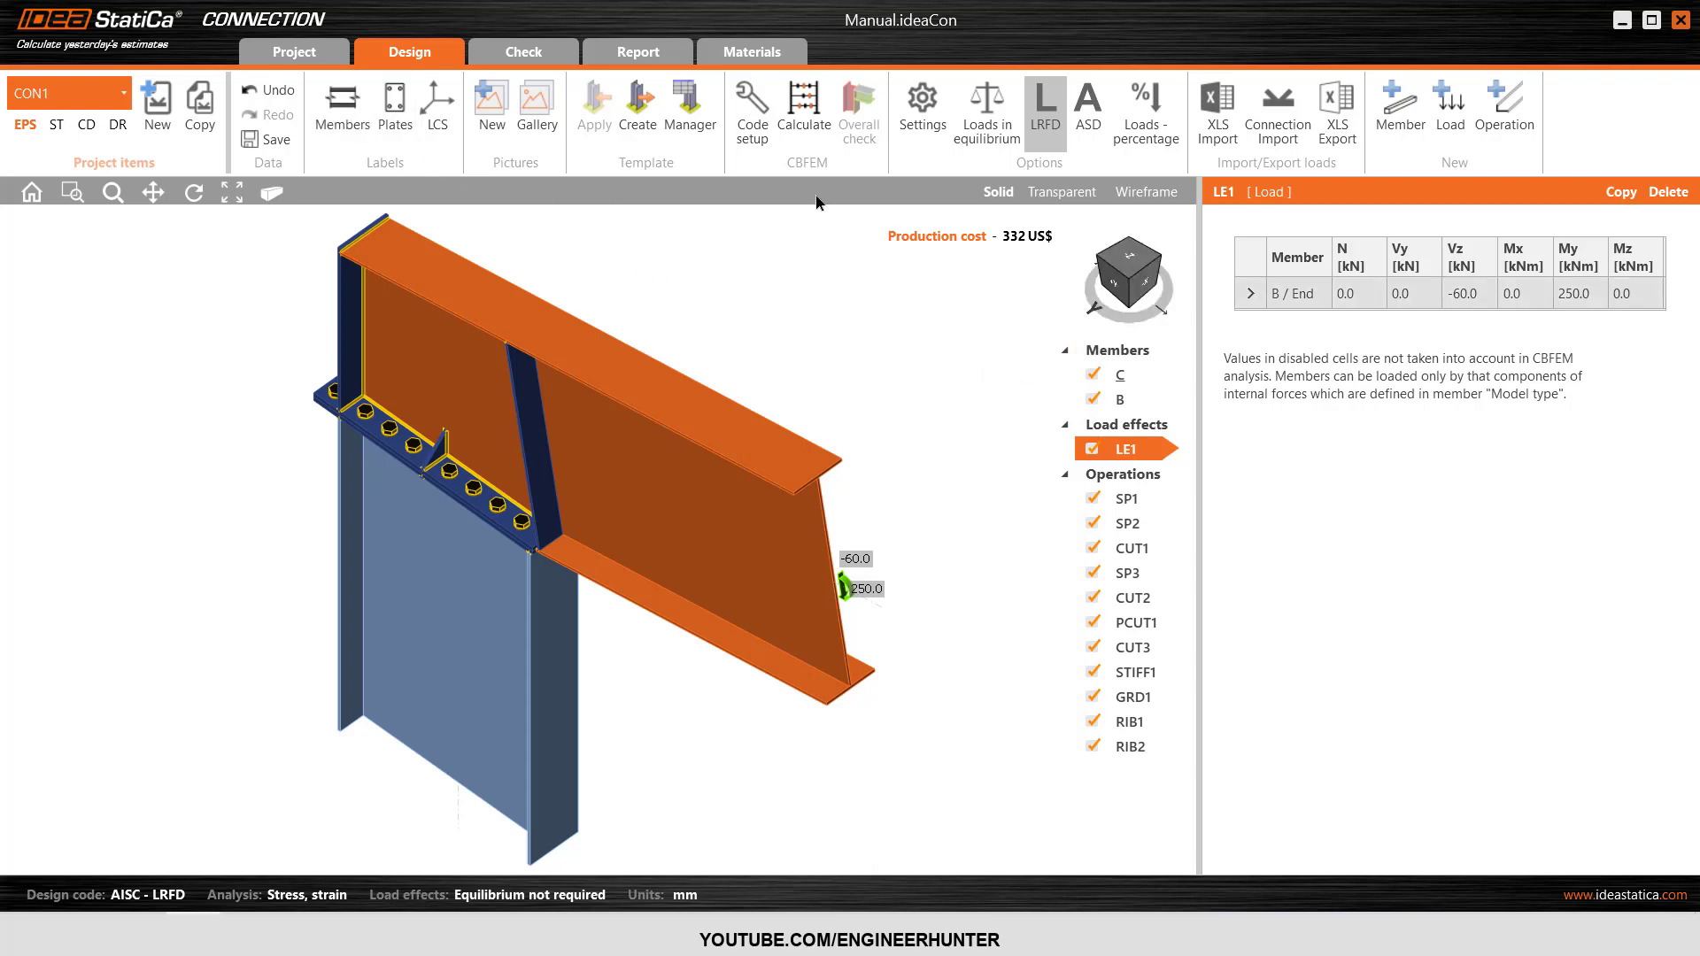
- Calculate the connection and examine the overall check results on the model from the side and in isometric view
{"action": "left_click", "coordinate": [804, 110]}
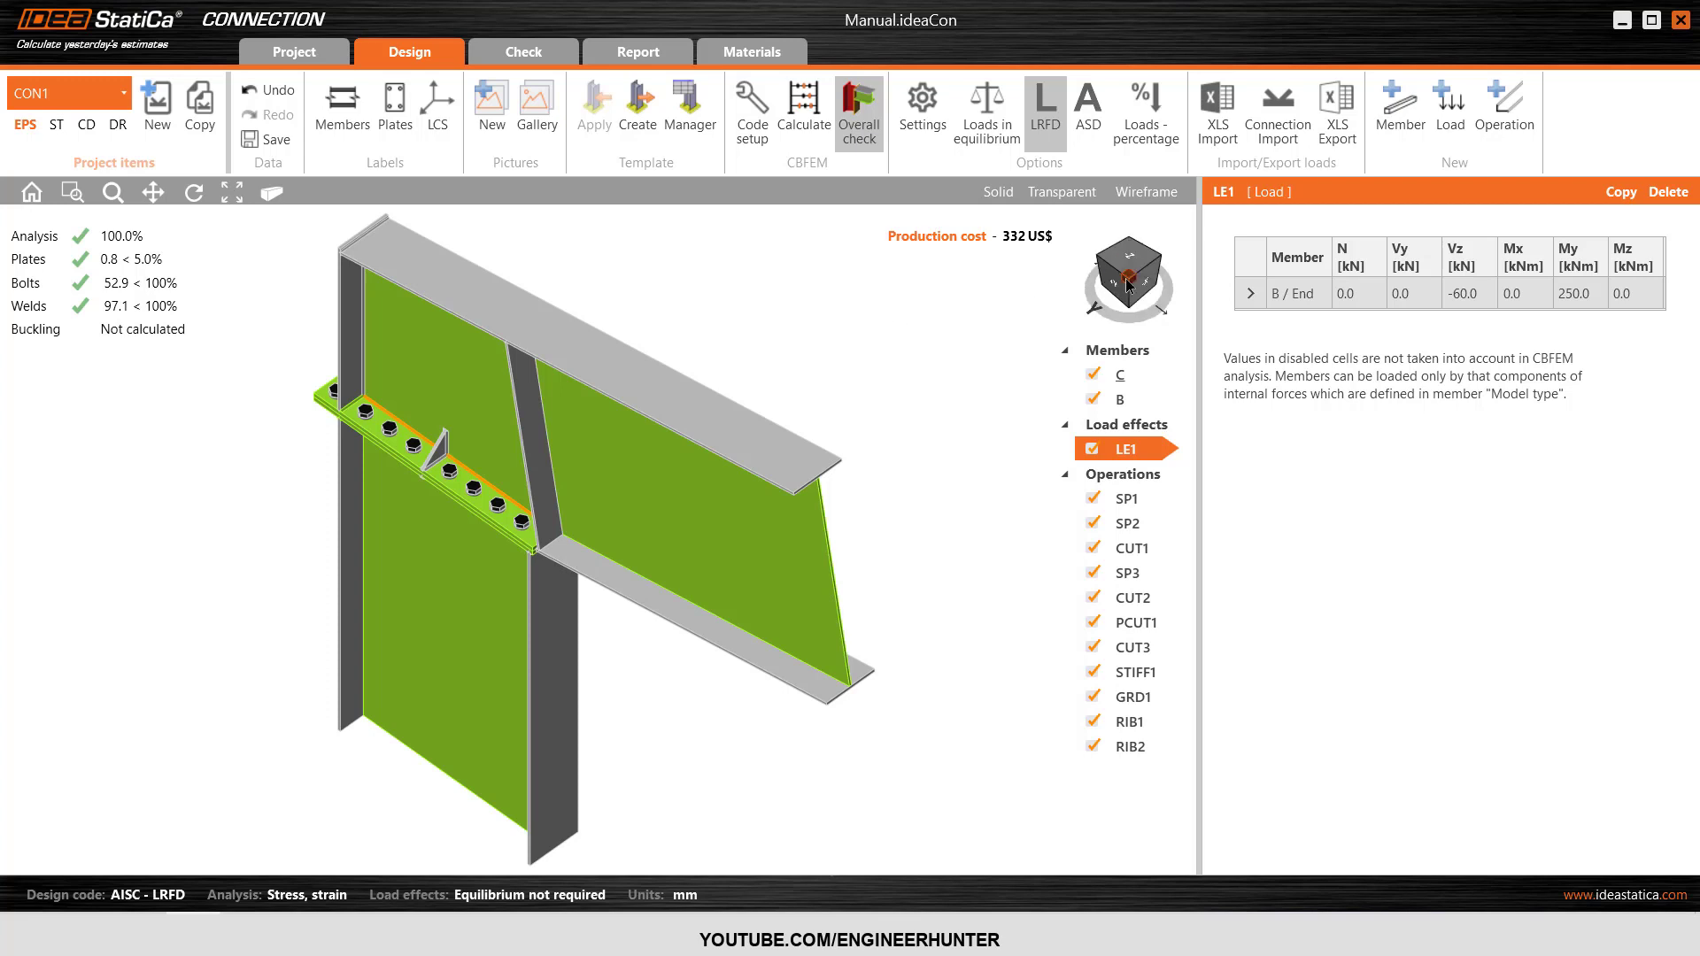
{"action": "mouse_move", "coordinate": [1127, 279]}
{"action": "left_mouse_down"}
{"action": "mouse_move", "coordinate": [1141, 265]}
{"action": "mouse_move", "coordinate": [1116, 287]}
{"action": "mouse_move", "coordinate": [1136, 278]}
{"action": "left_mouse_up"}
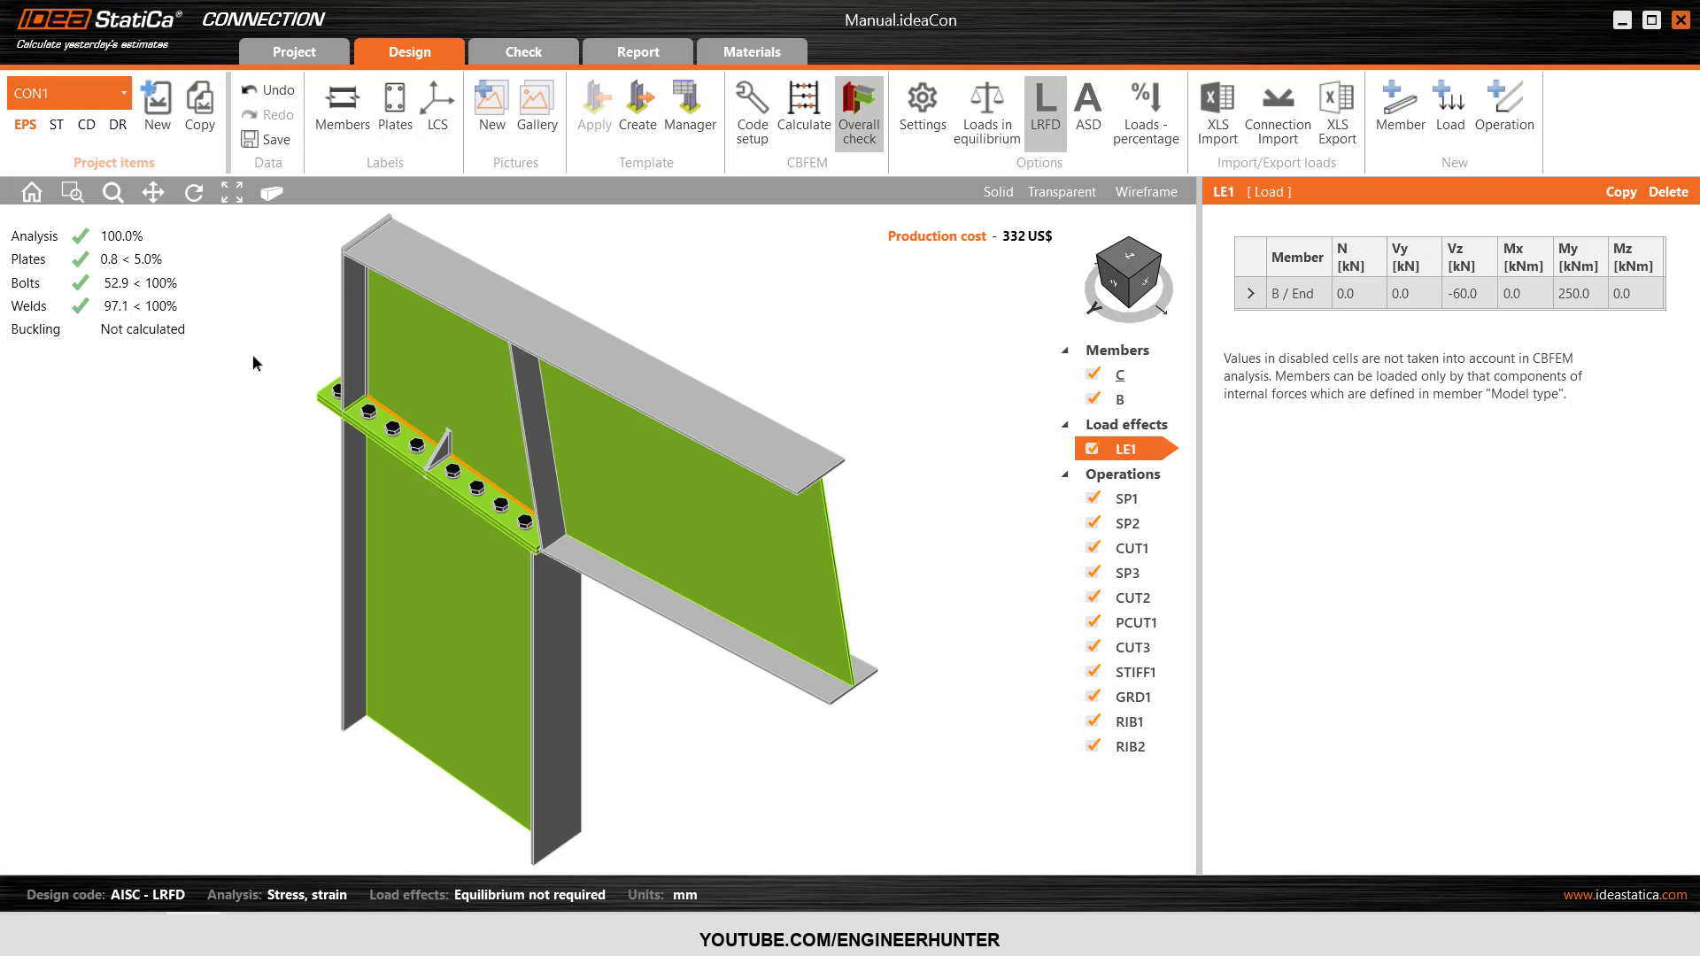
{"action": "left_click", "coordinate": [1115, 285]}
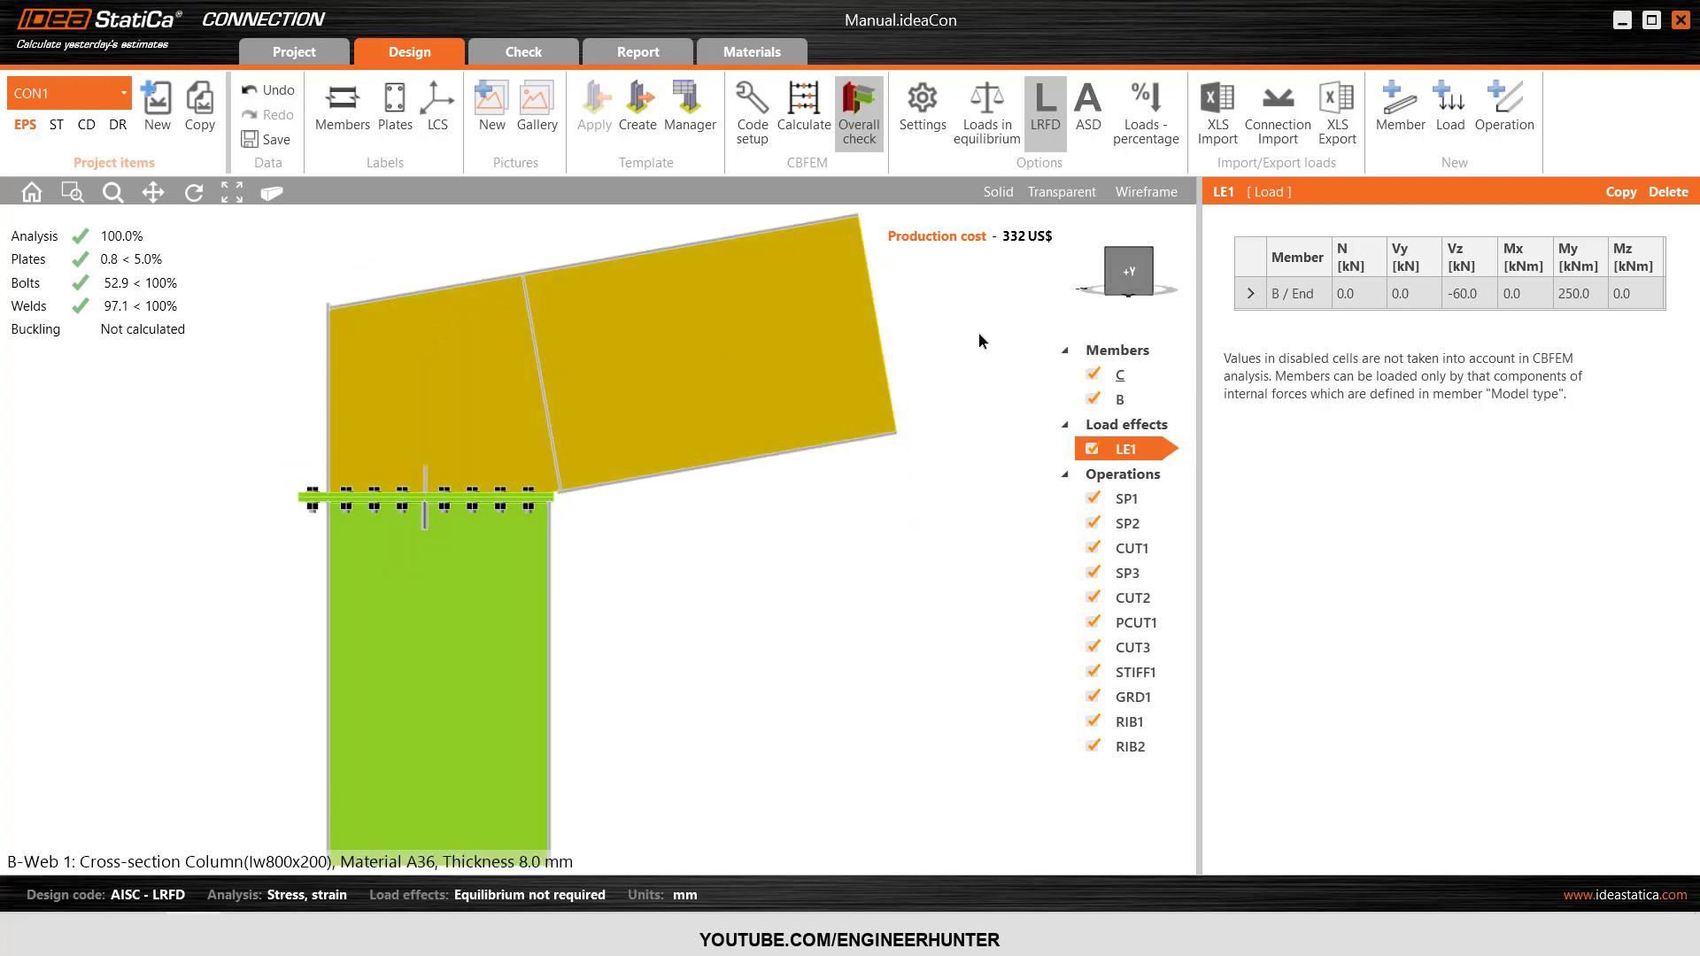
{"action": "left_click", "coordinate": [1118, 262]}
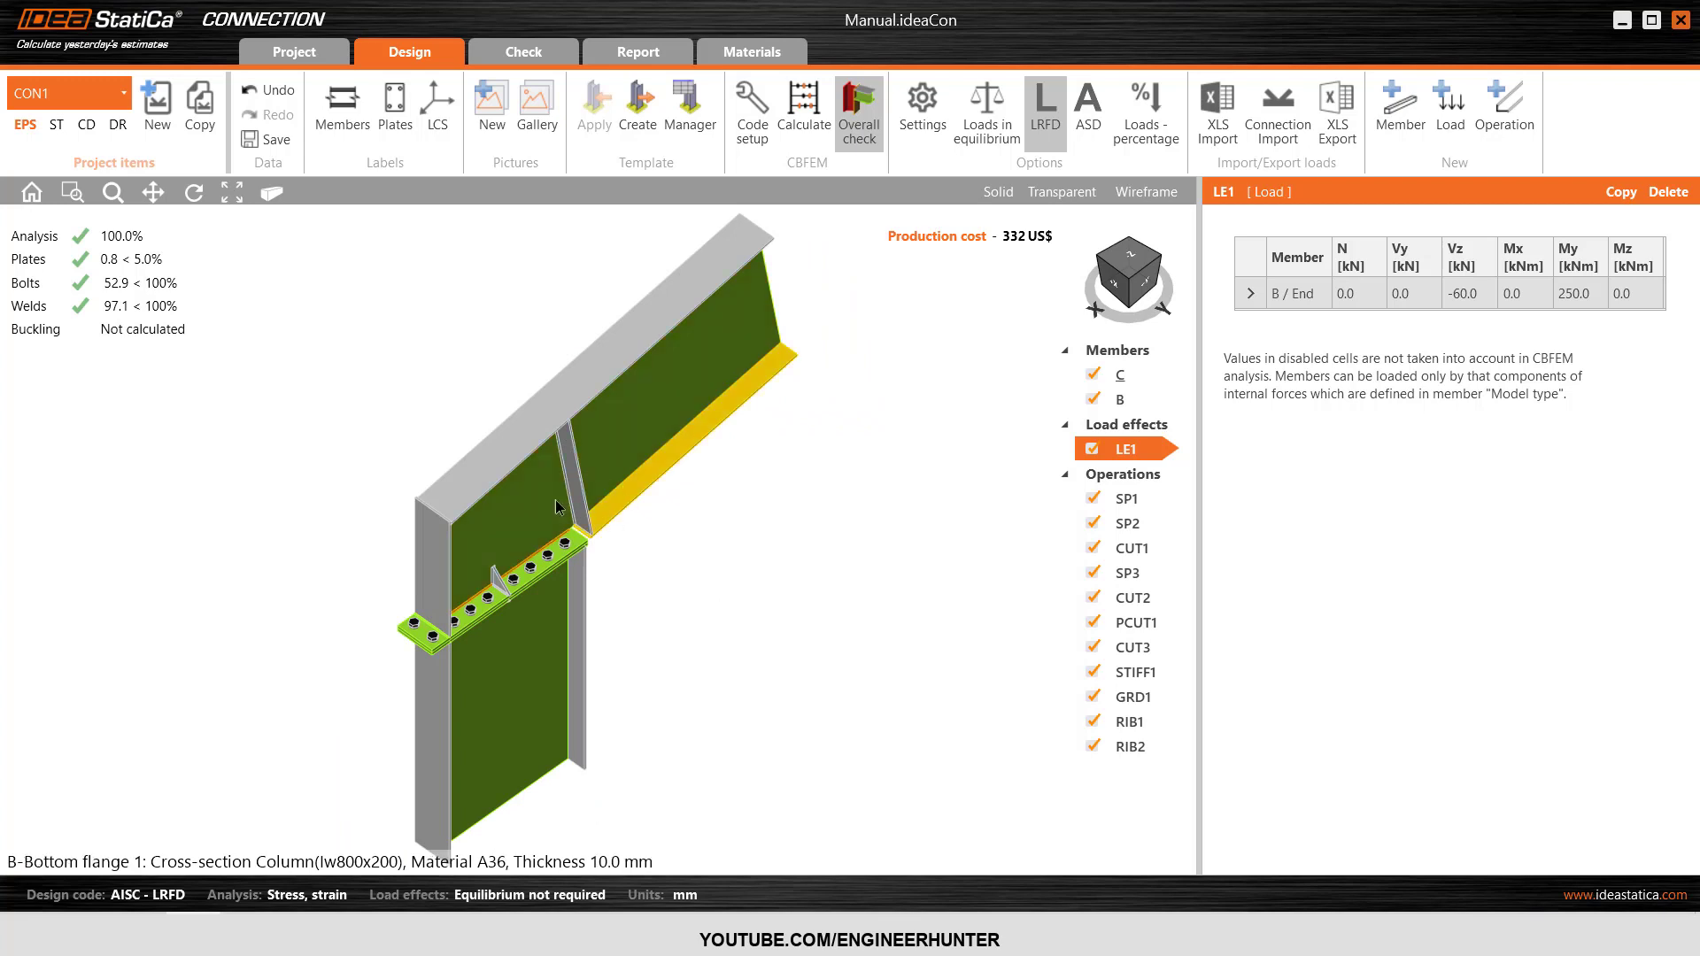
- Set the thickness of stiffener STIFF1 on member B to 6 mm
{"action": "scroll", "coordinate": [593, 482], "scroll_direction": "up", "scroll_amount": 2}
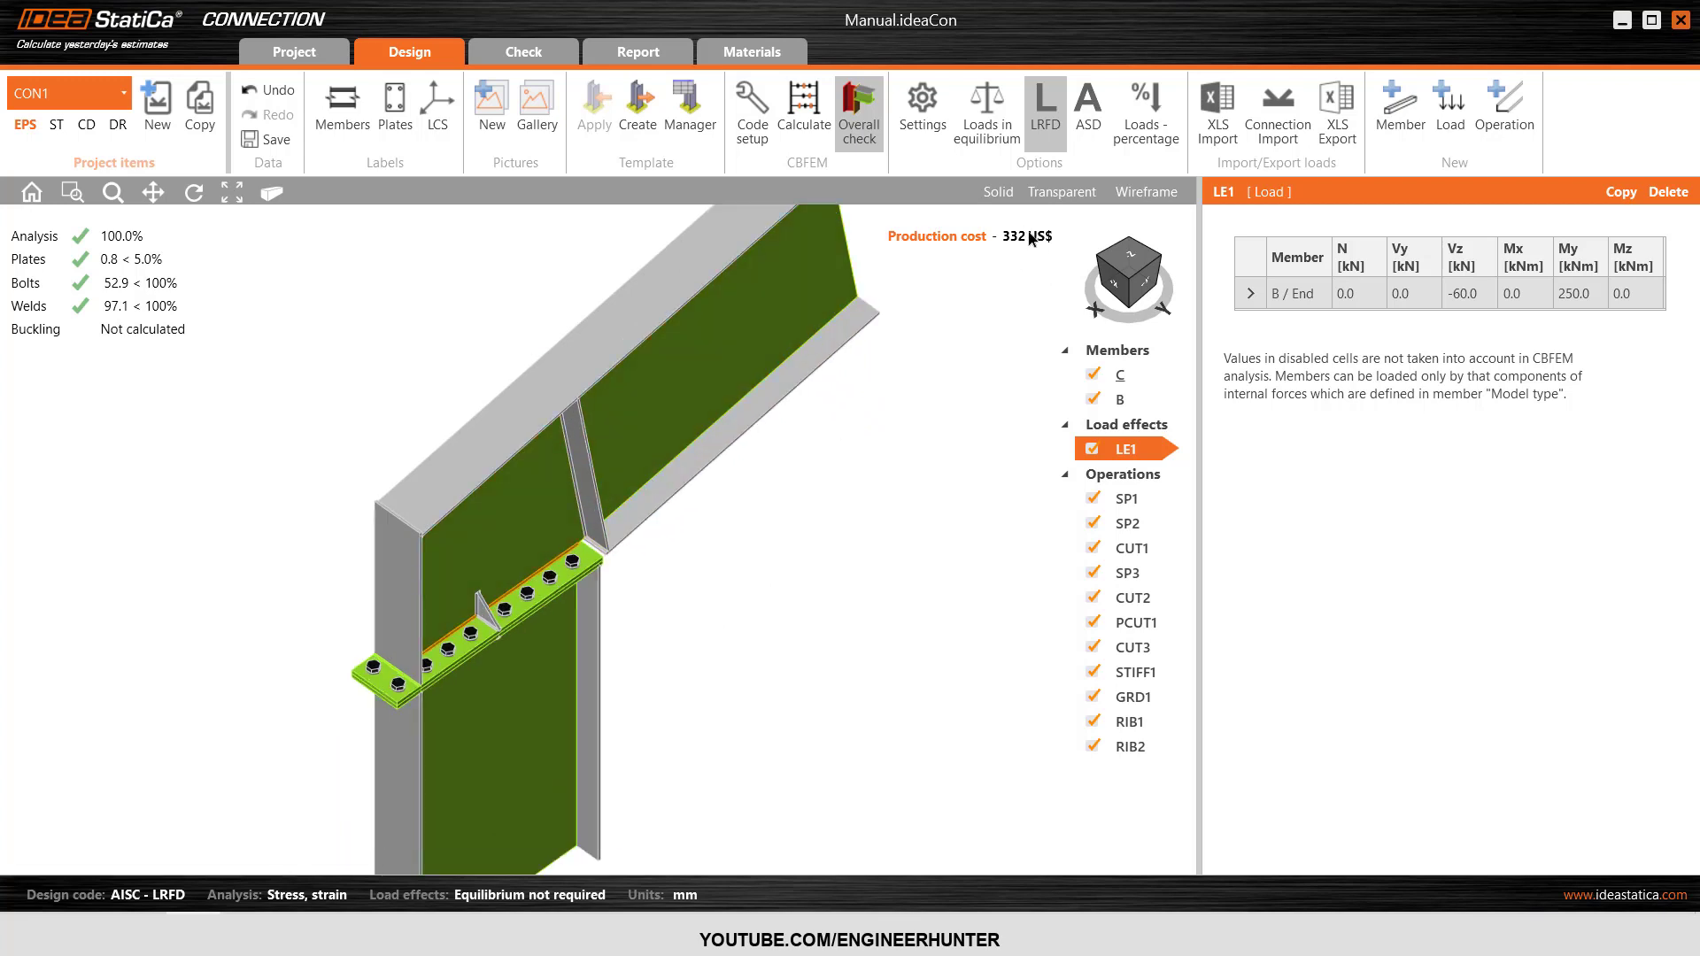
{"action": "left_click", "coordinate": [596, 496]}
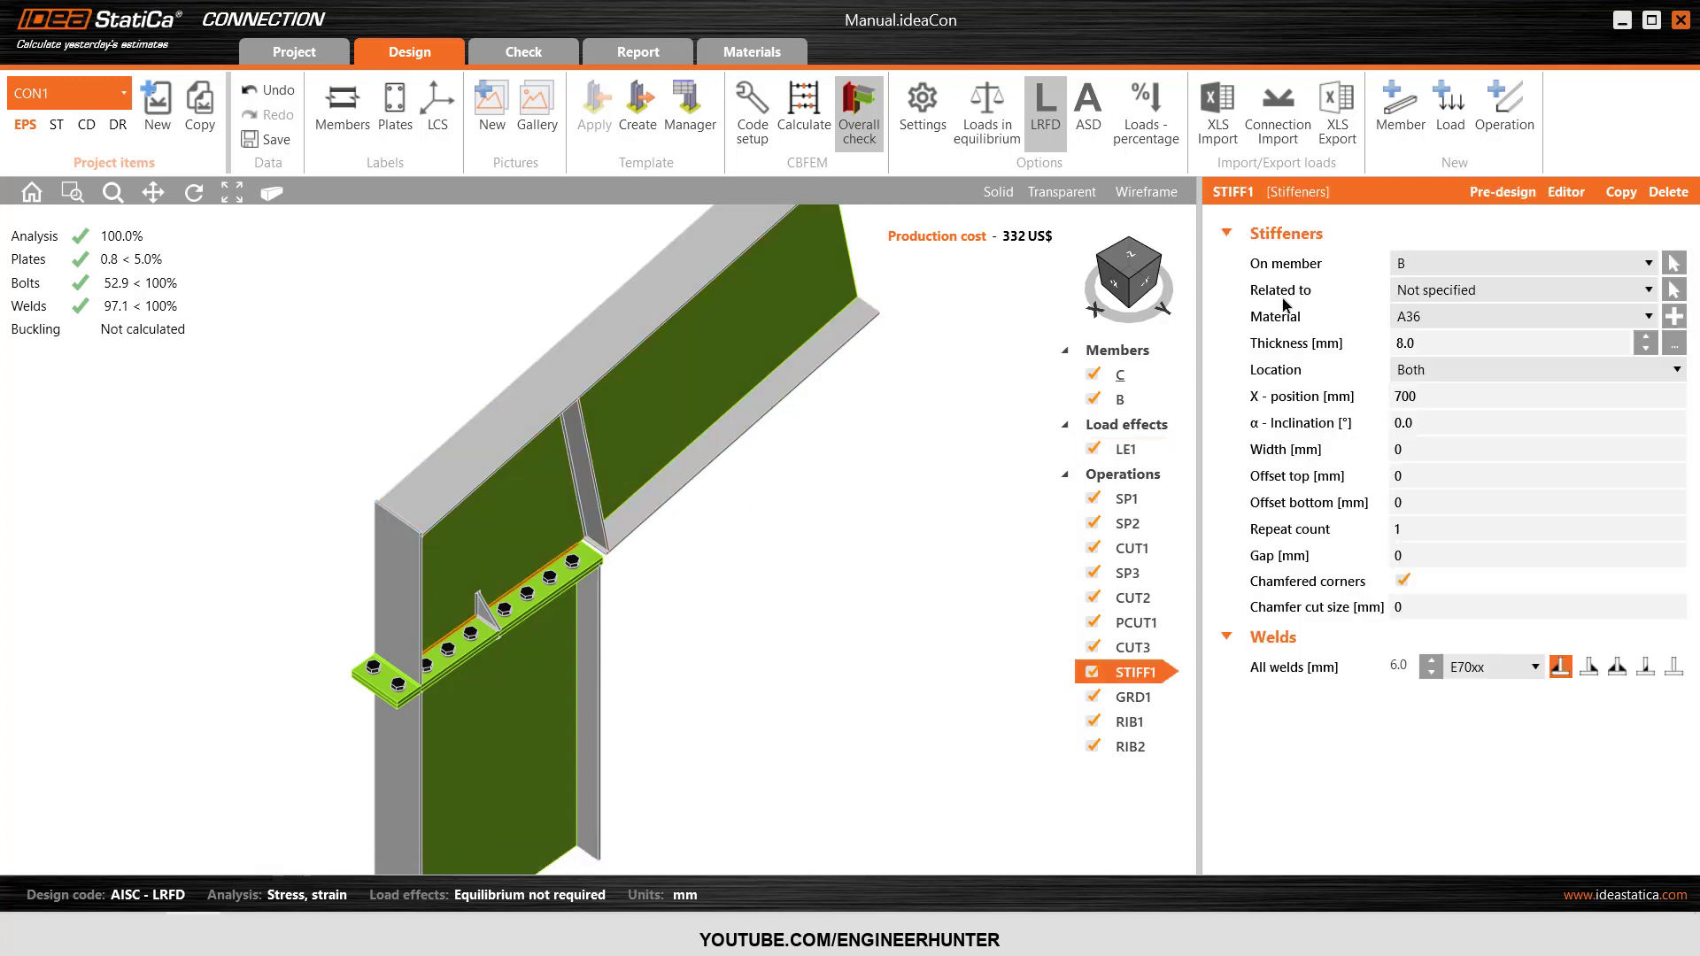
{"action": "left_click", "coordinate": [1428, 345]}
{"action": "type", "text": "6.0"}
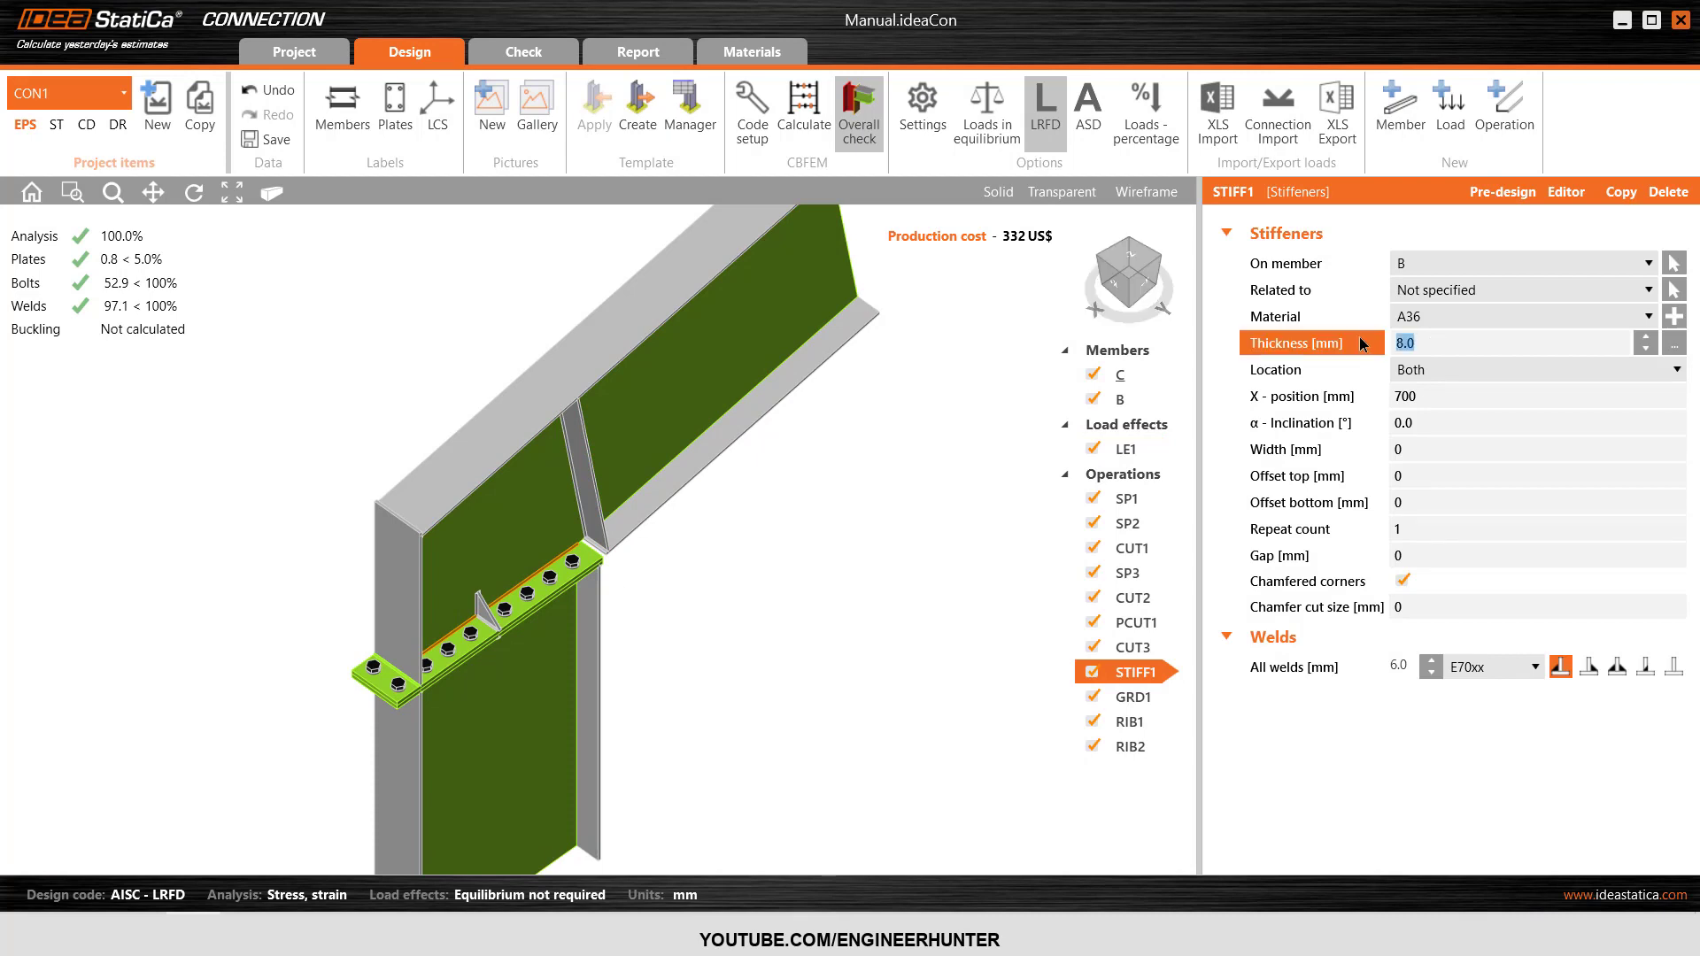
{"action": "key", "text": "Tab"}
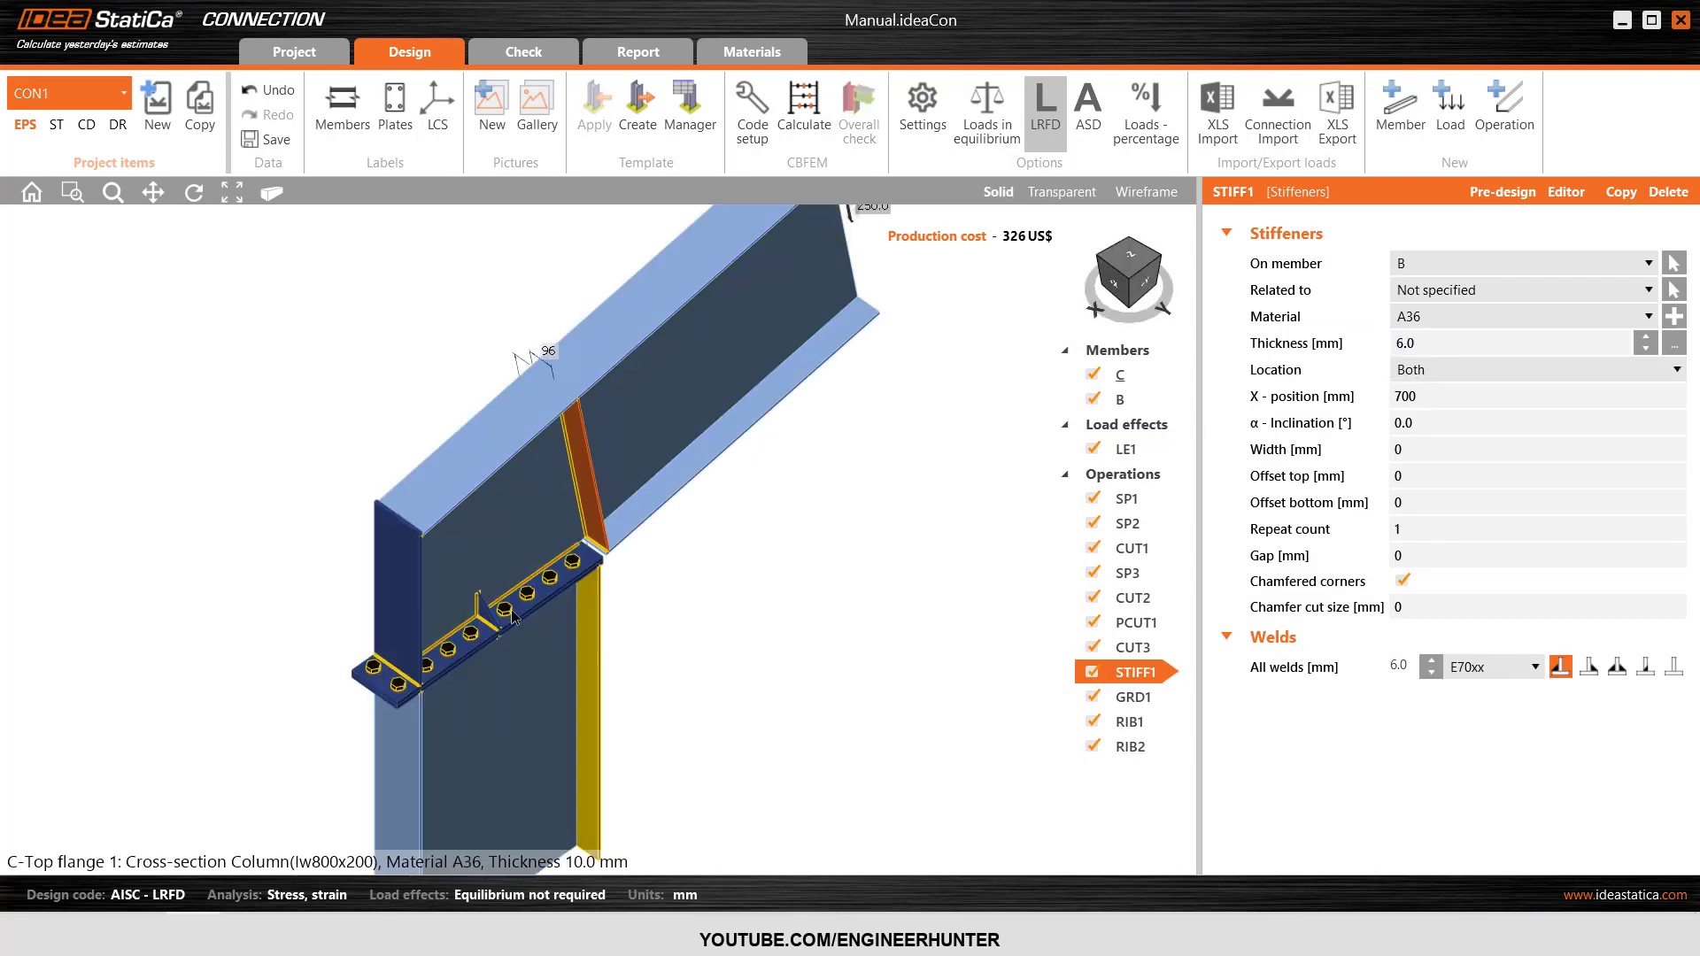
- Set the thickness of stiffening plate SP3, at the outer end of the beam, to 8 mm
{"action": "left_click", "coordinate": [407, 584]}
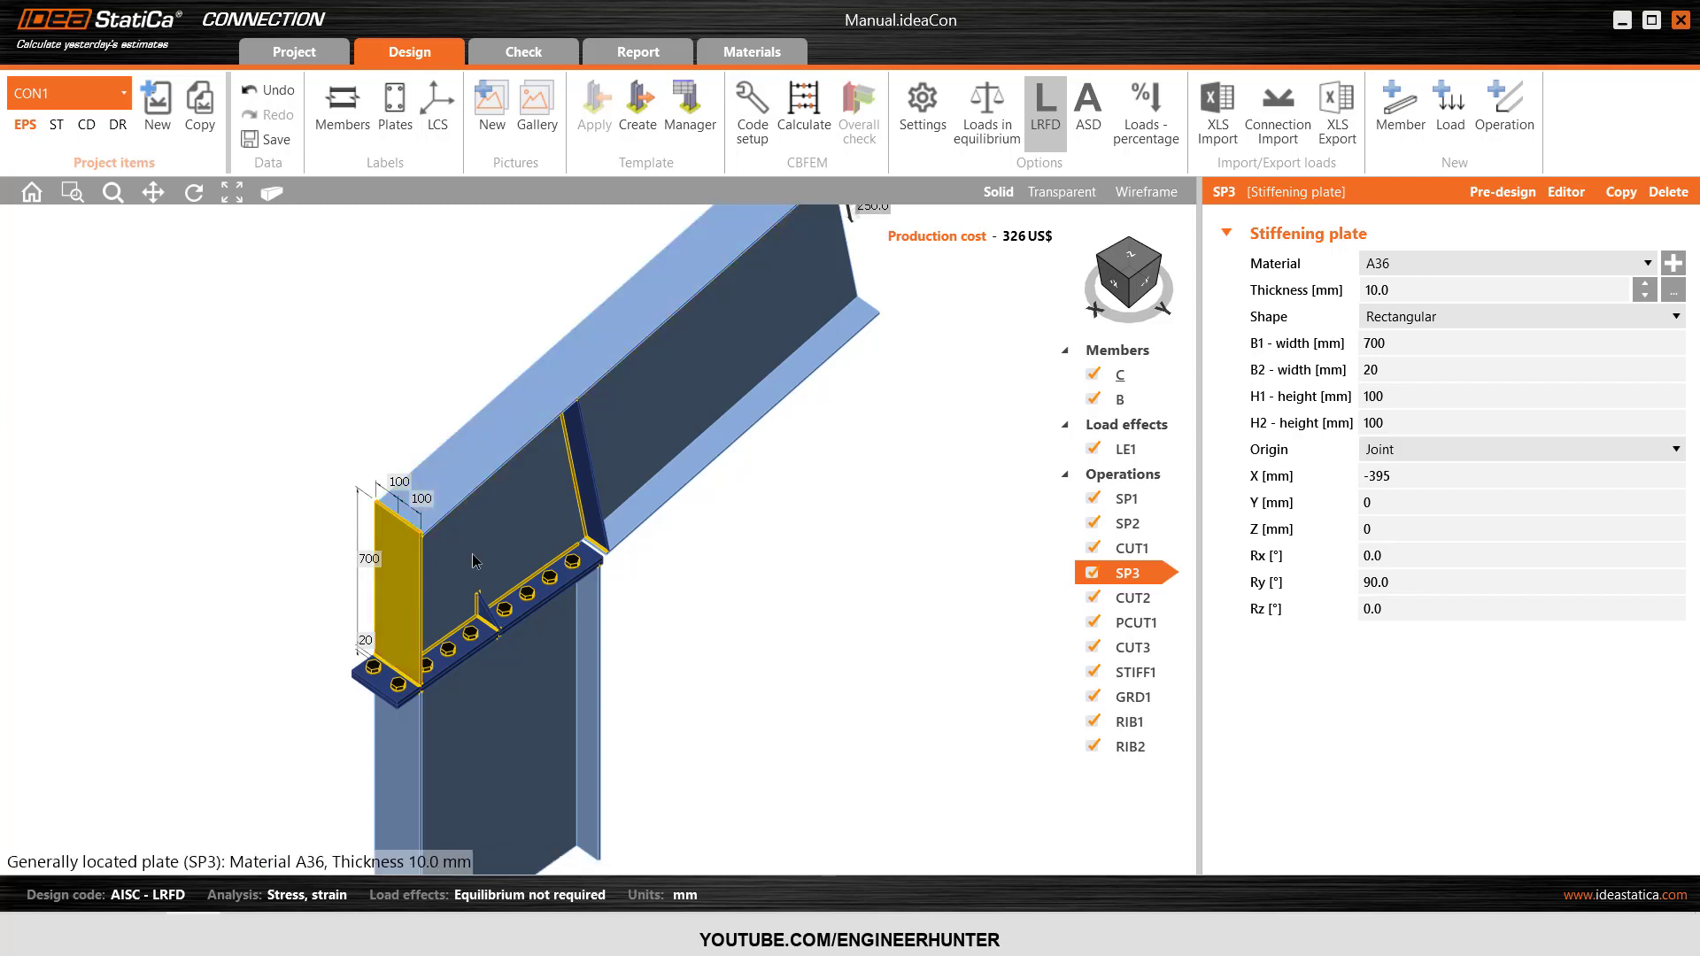
{"action": "double_click", "coordinate": [1405, 295]}
{"action": "type", "text": "8.0"}
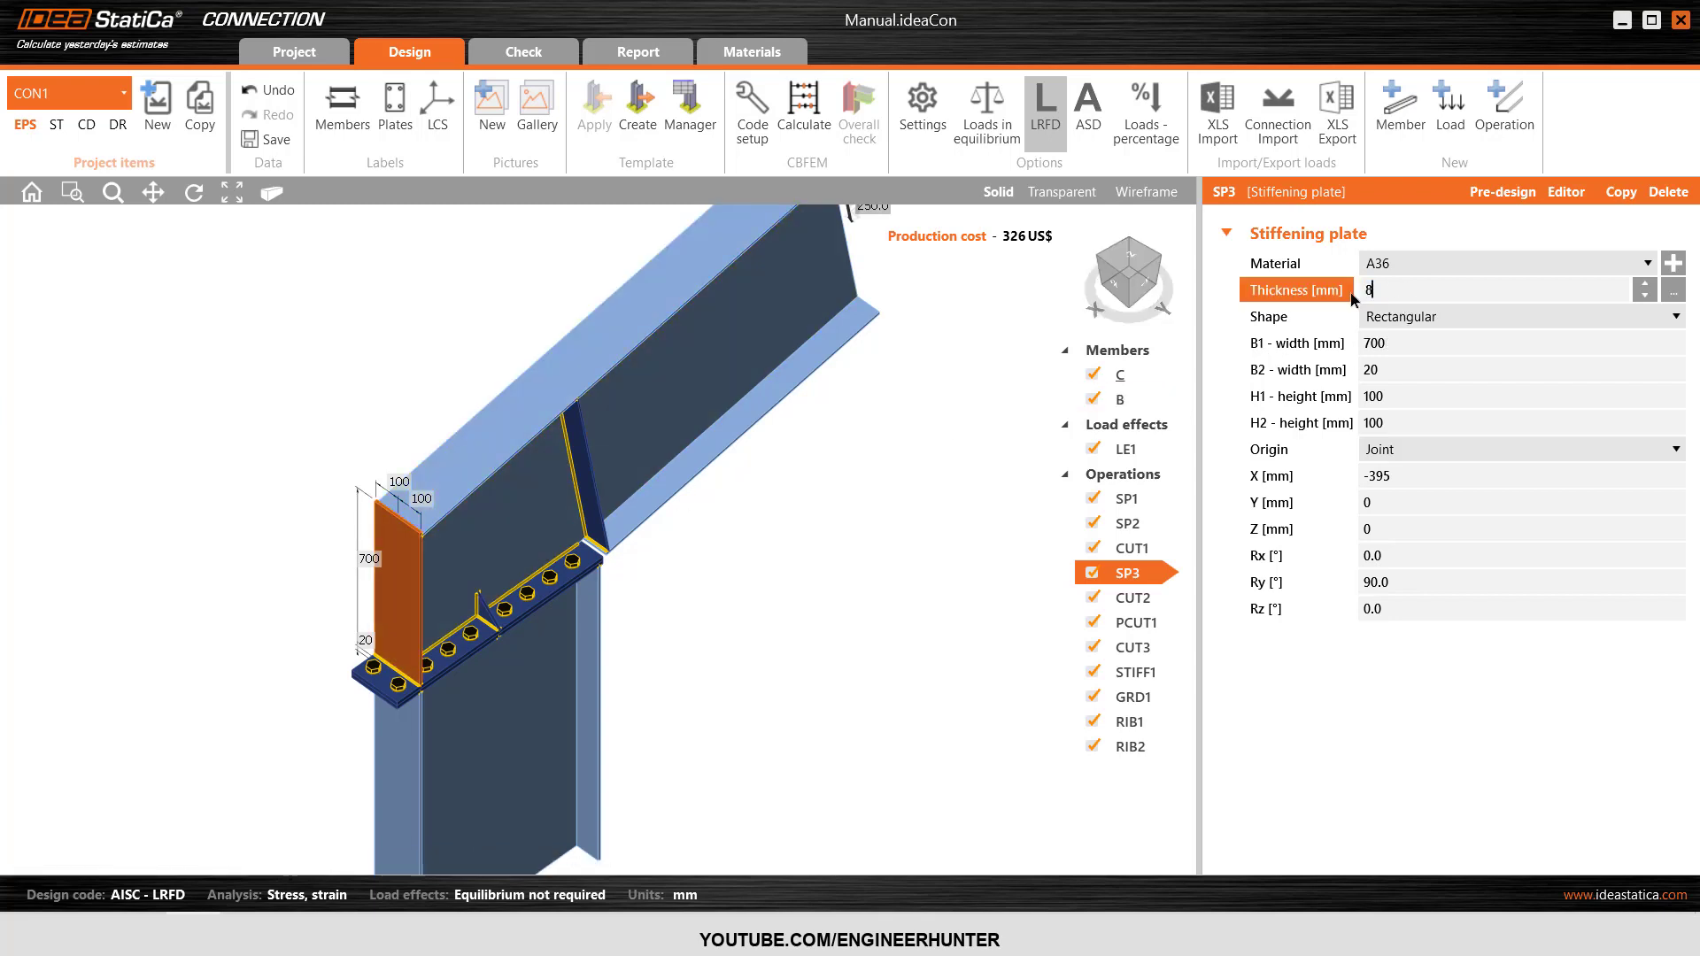
{"action": "key", "text": "Tab"}
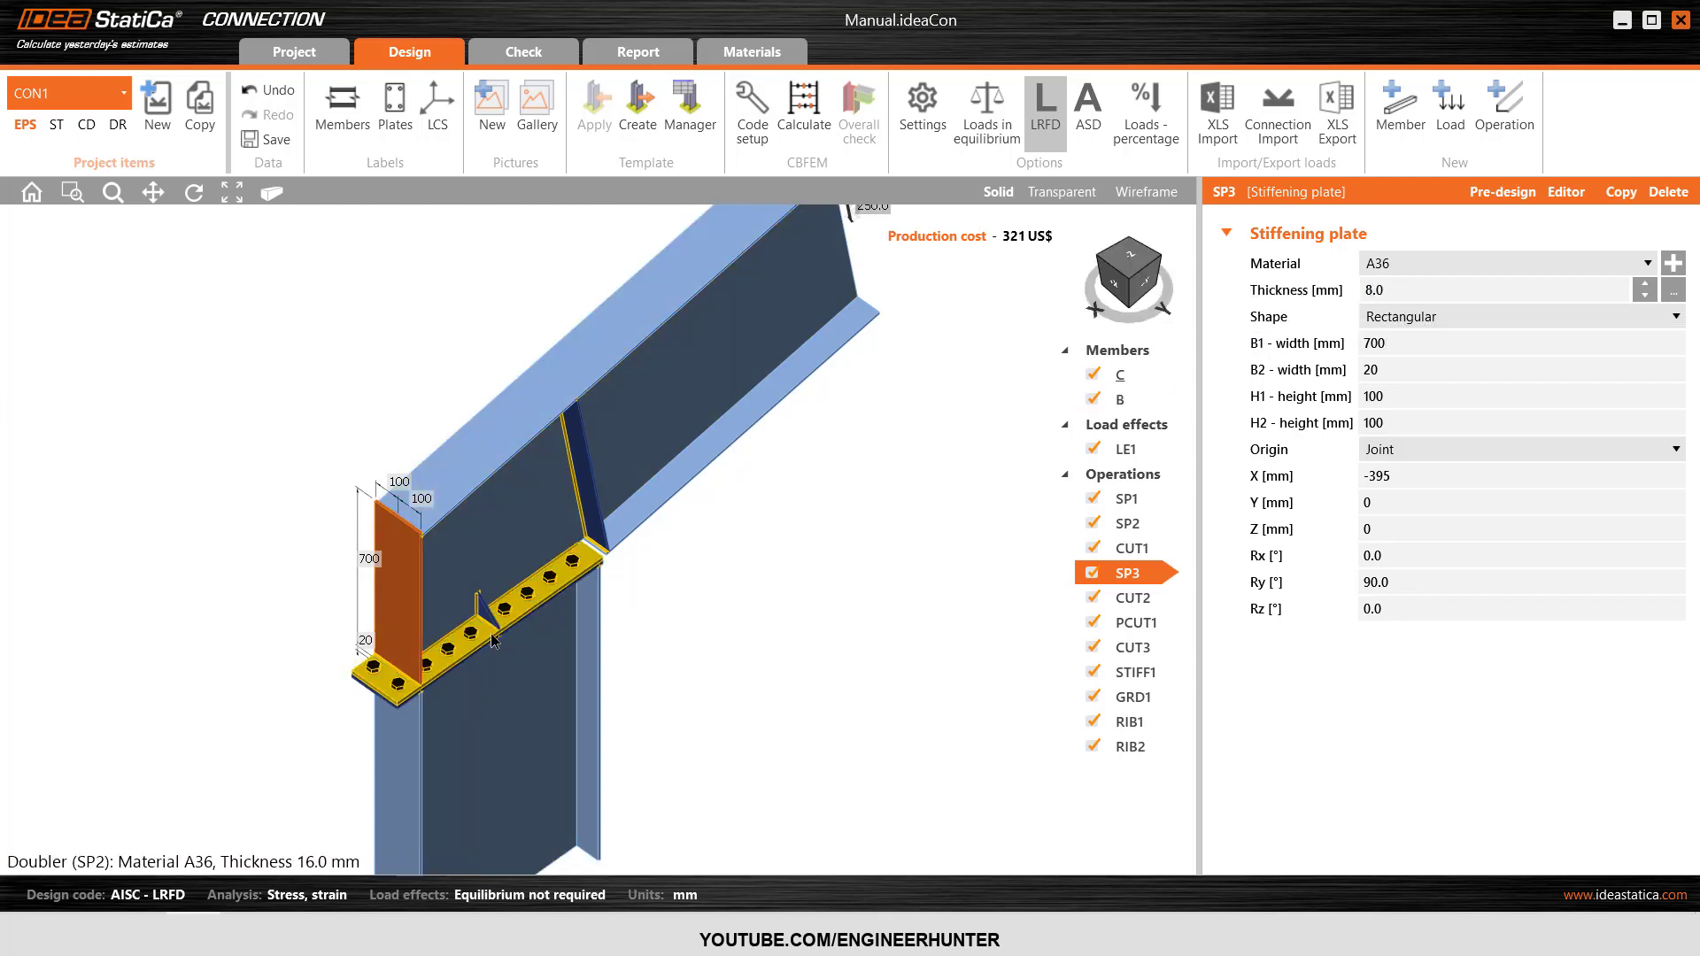
- Set the thickness of rib RIB2, above the bolted plates on member B, to 8 mm
{"action": "scroll", "coordinate": [496, 638], "scroll_direction": "up", "scroll_amount": 4}
{"action": "left_click", "coordinate": [528, 578]}
{"action": "double_click", "coordinate": [1394, 344]}
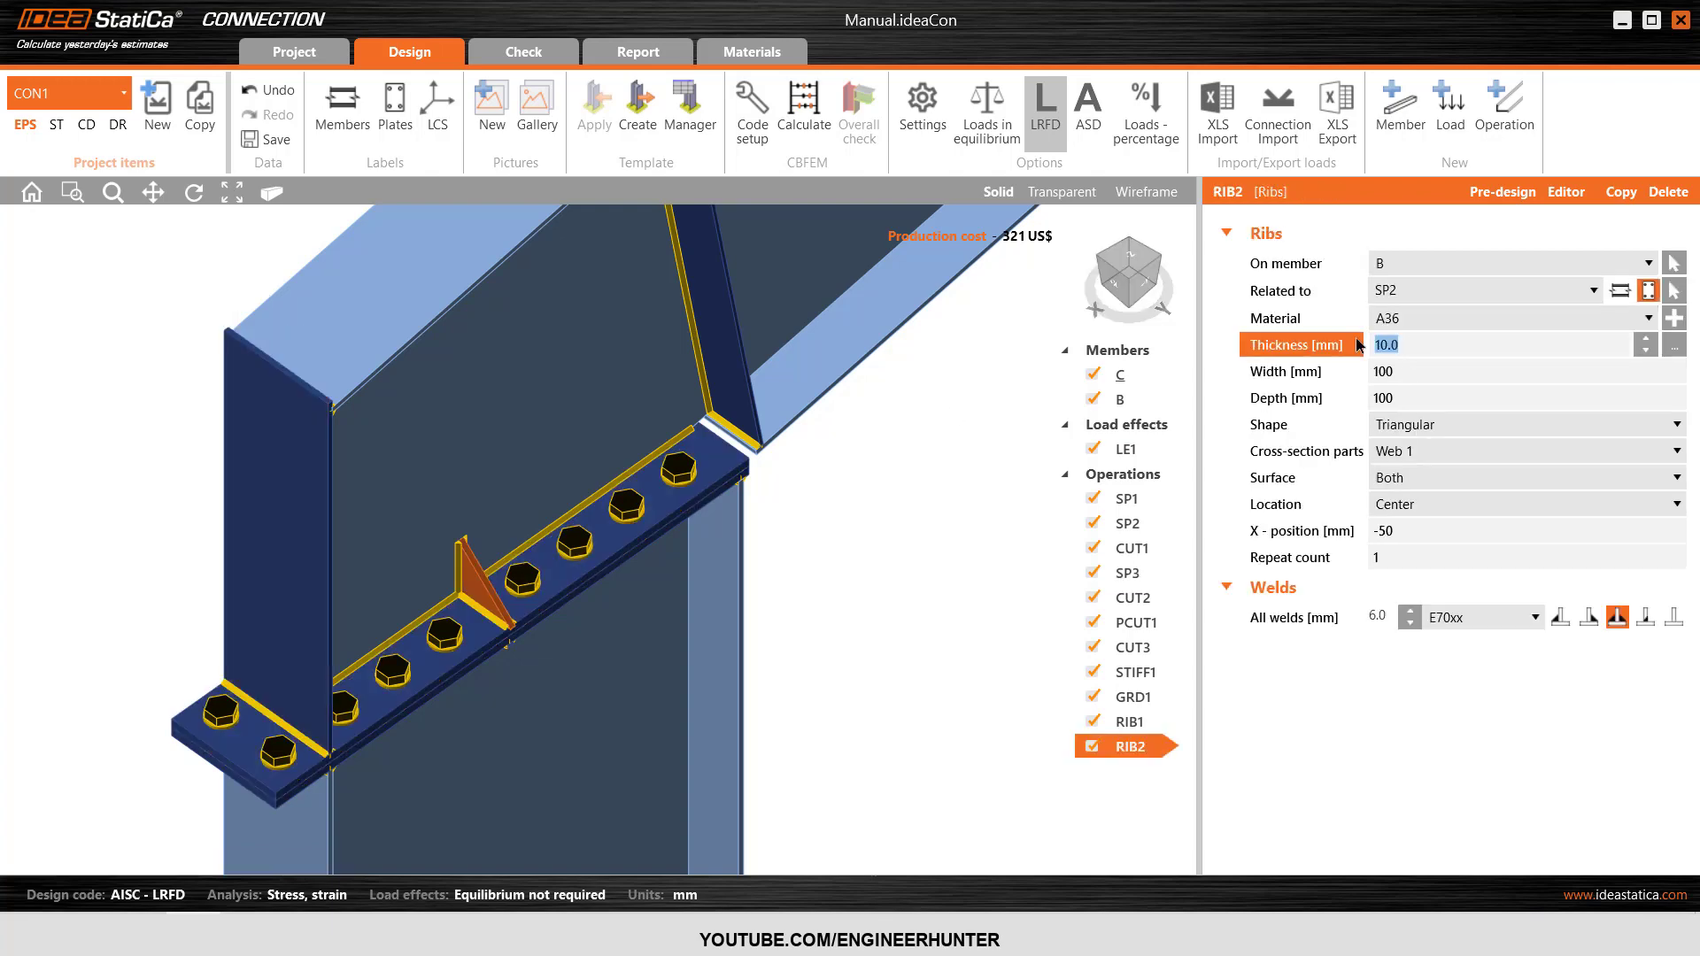
{"action": "type", "text": "8.0"}
{"action": "key", "text": "Tab"}
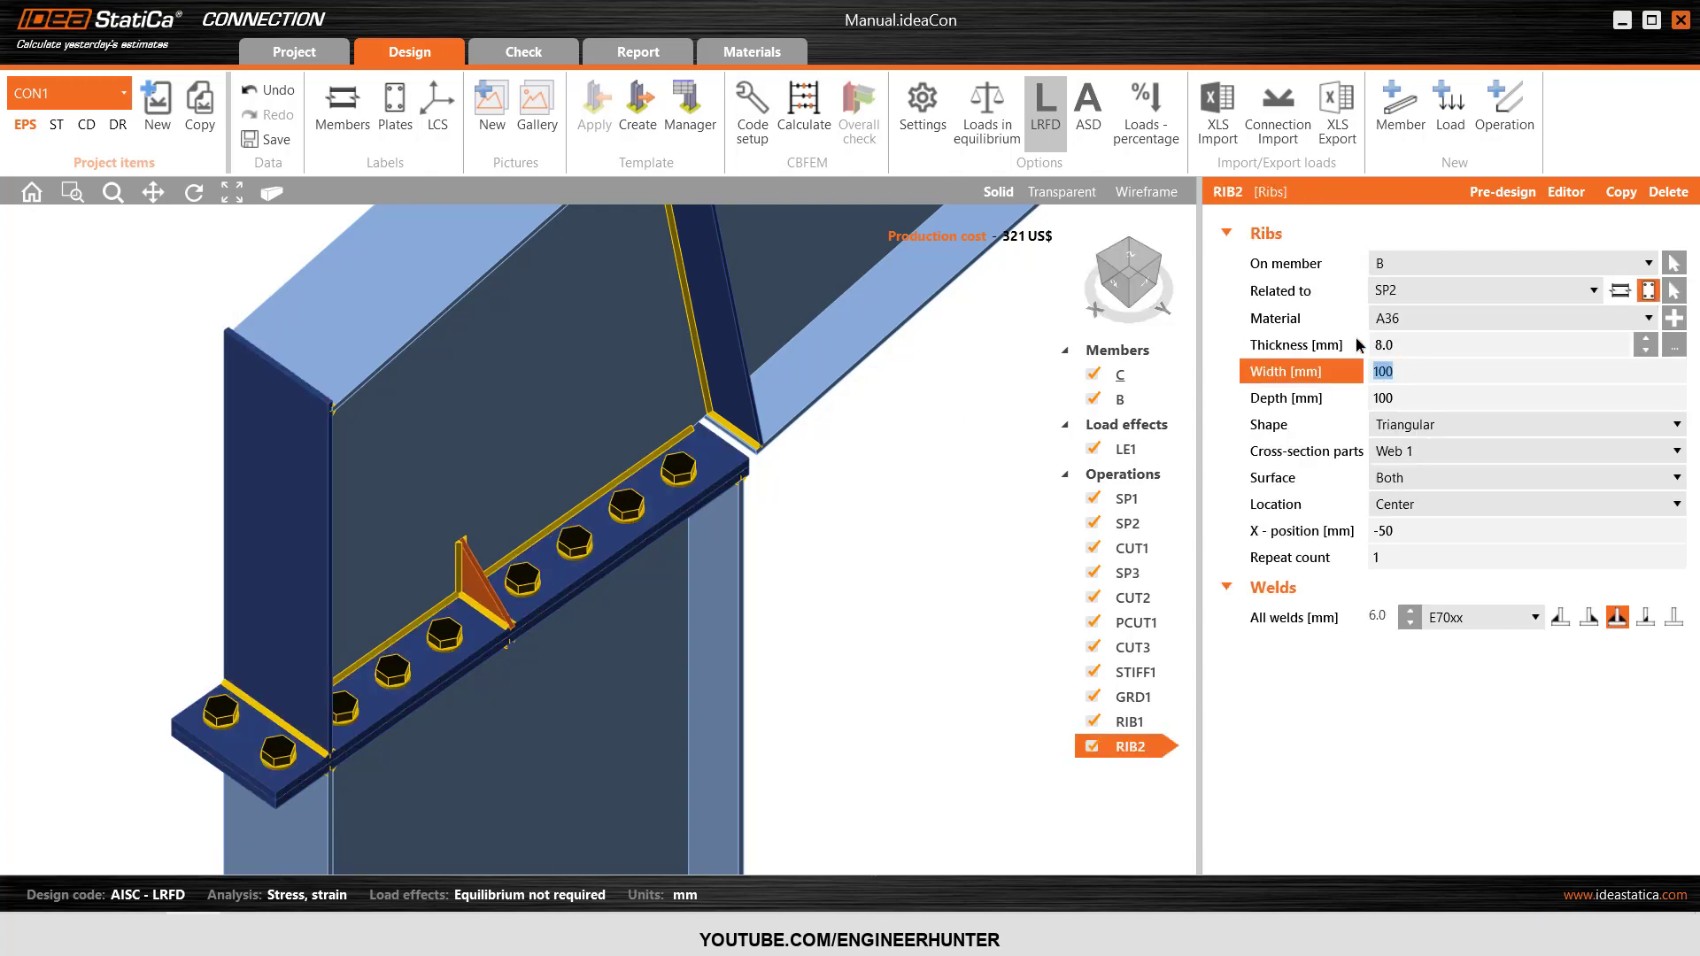
- Set the thickness of rib RIB1, below the bolted plates on member C, to 8 mm
{"action": "left_click", "coordinate": [1129, 283]}
{"action": "left_click", "coordinate": [469, 616]}
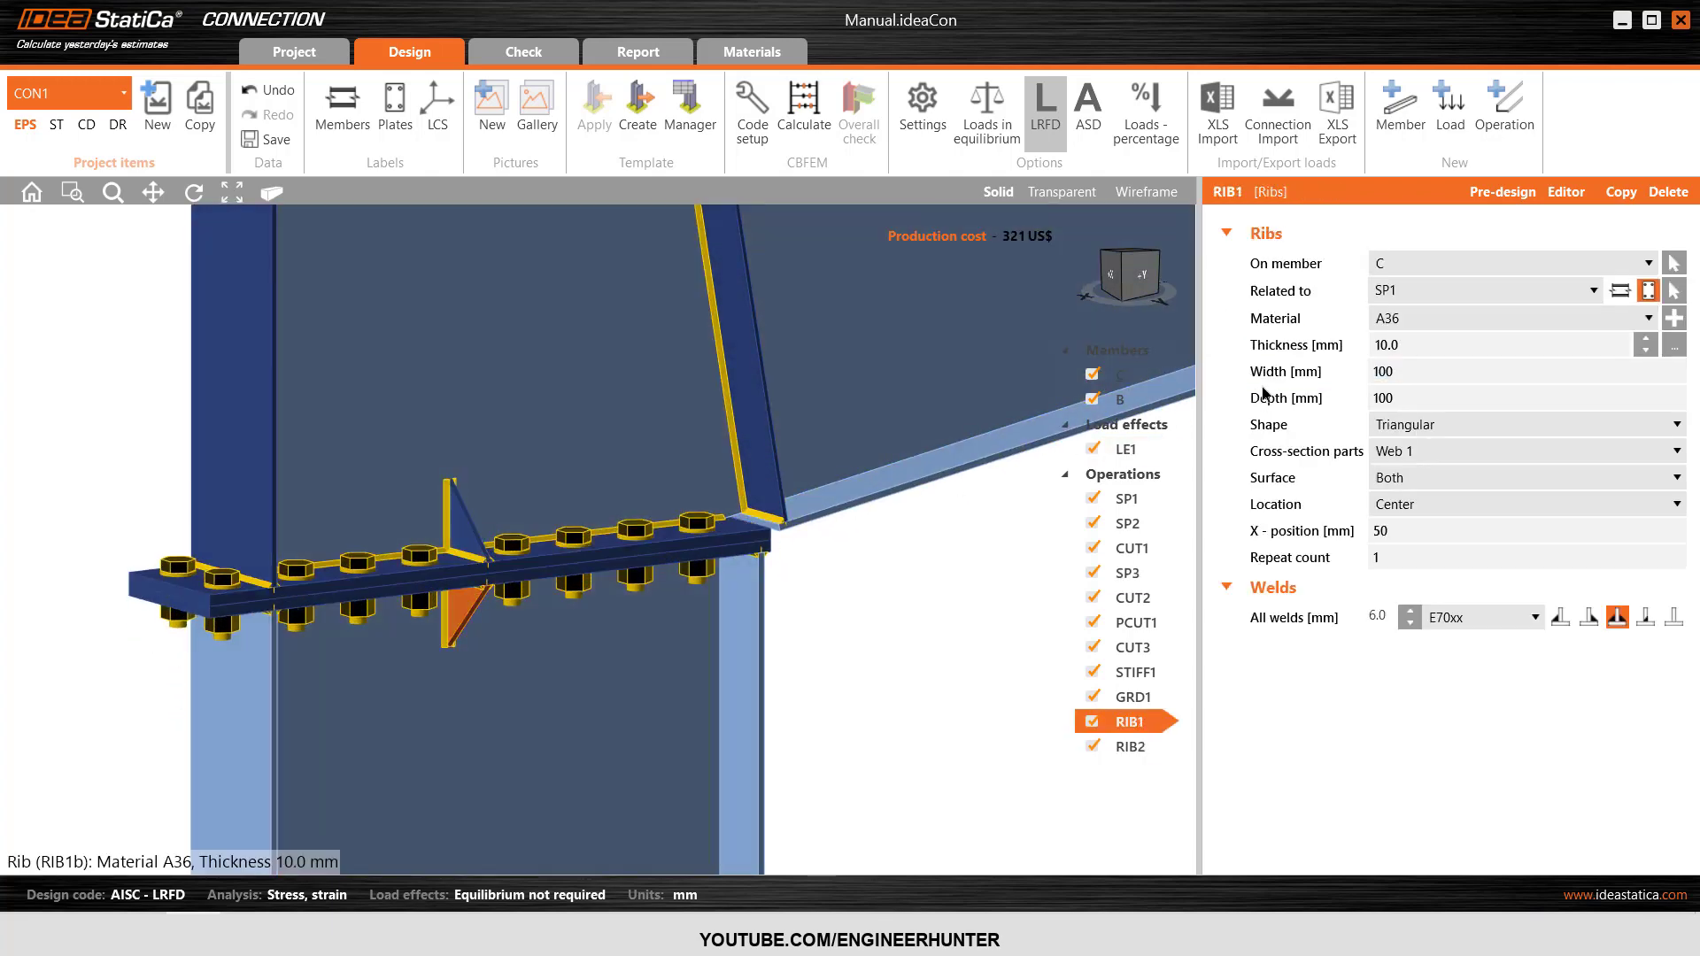
{"action": "double_click", "coordinate": [1414, 344]}
{"action": "type", "text": "8.0"}
{"action": "key", "text": "Tab"}
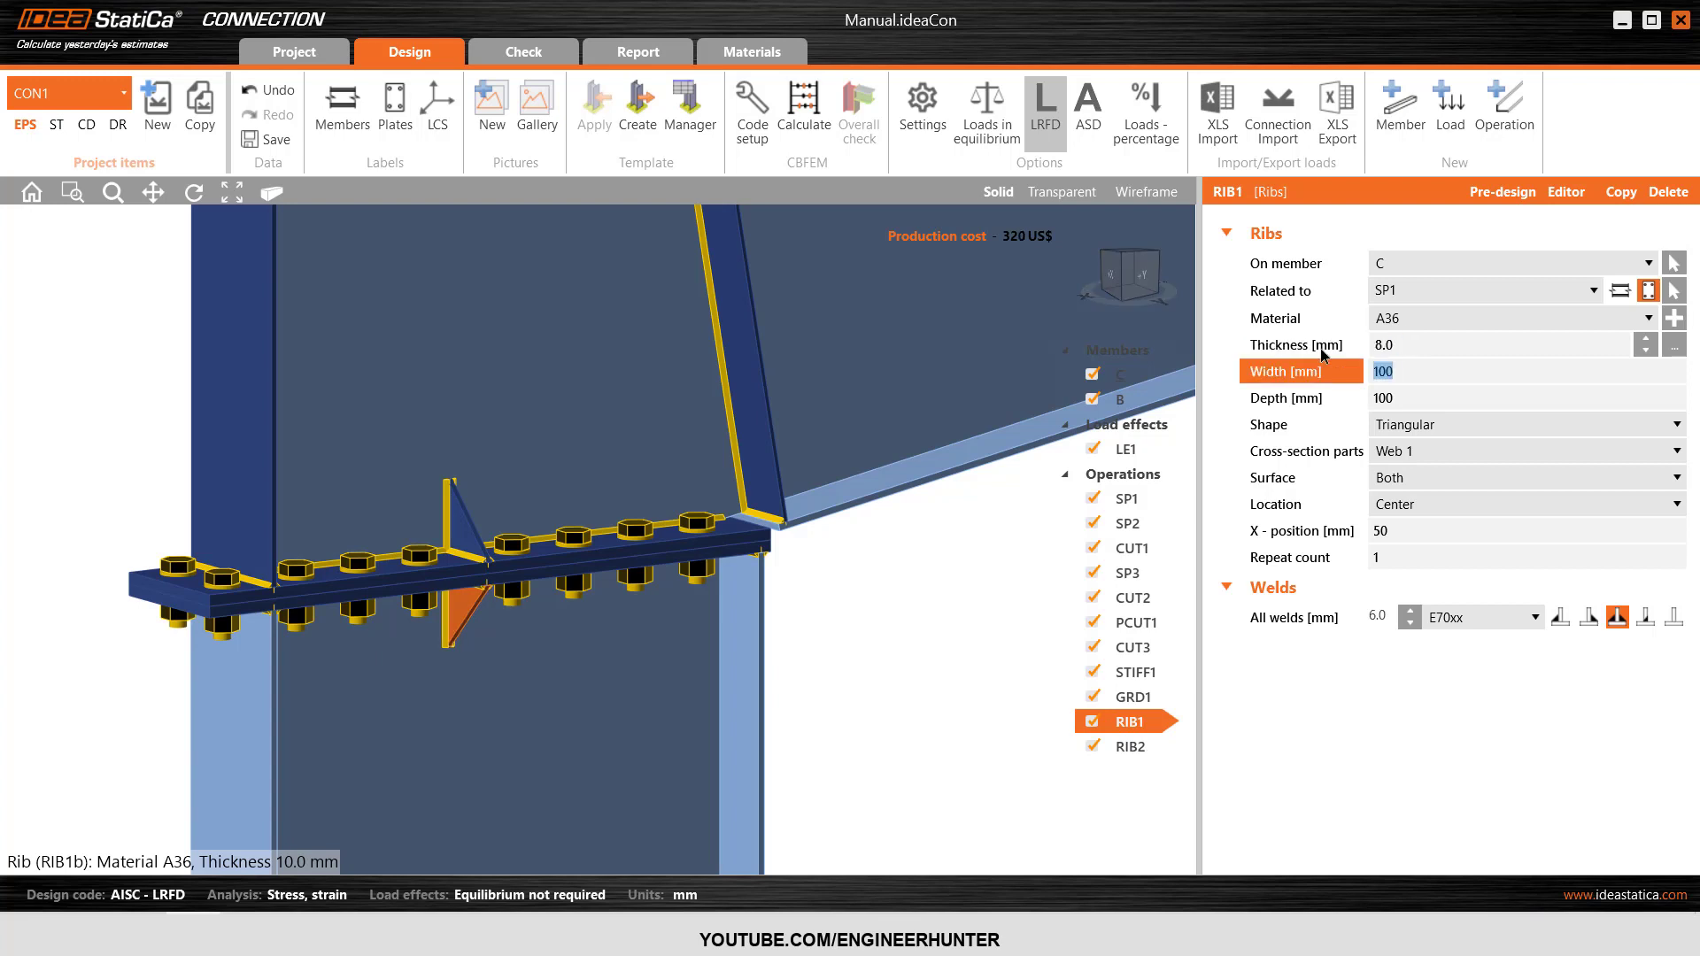
- Set the thickness of the upper bolted plate SP2 to 12 mm
{"action": "left_click", "coordinate": [440, 581]}
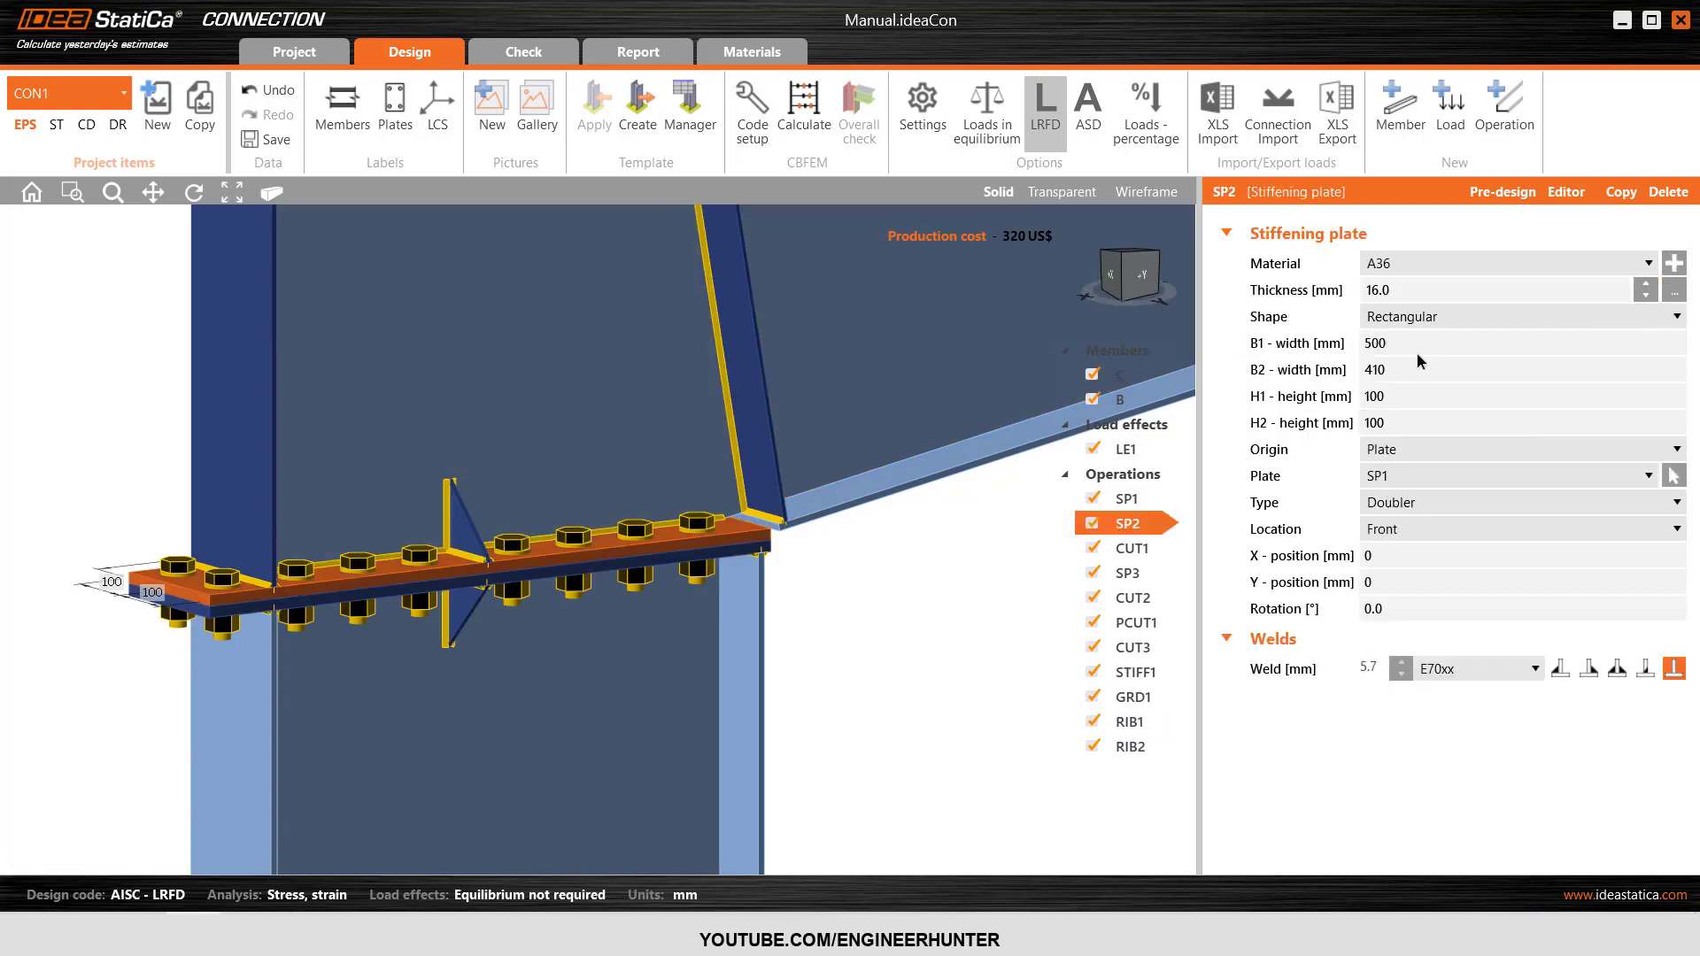
{"action": "left_click", "coordinate": [1341, 299]}
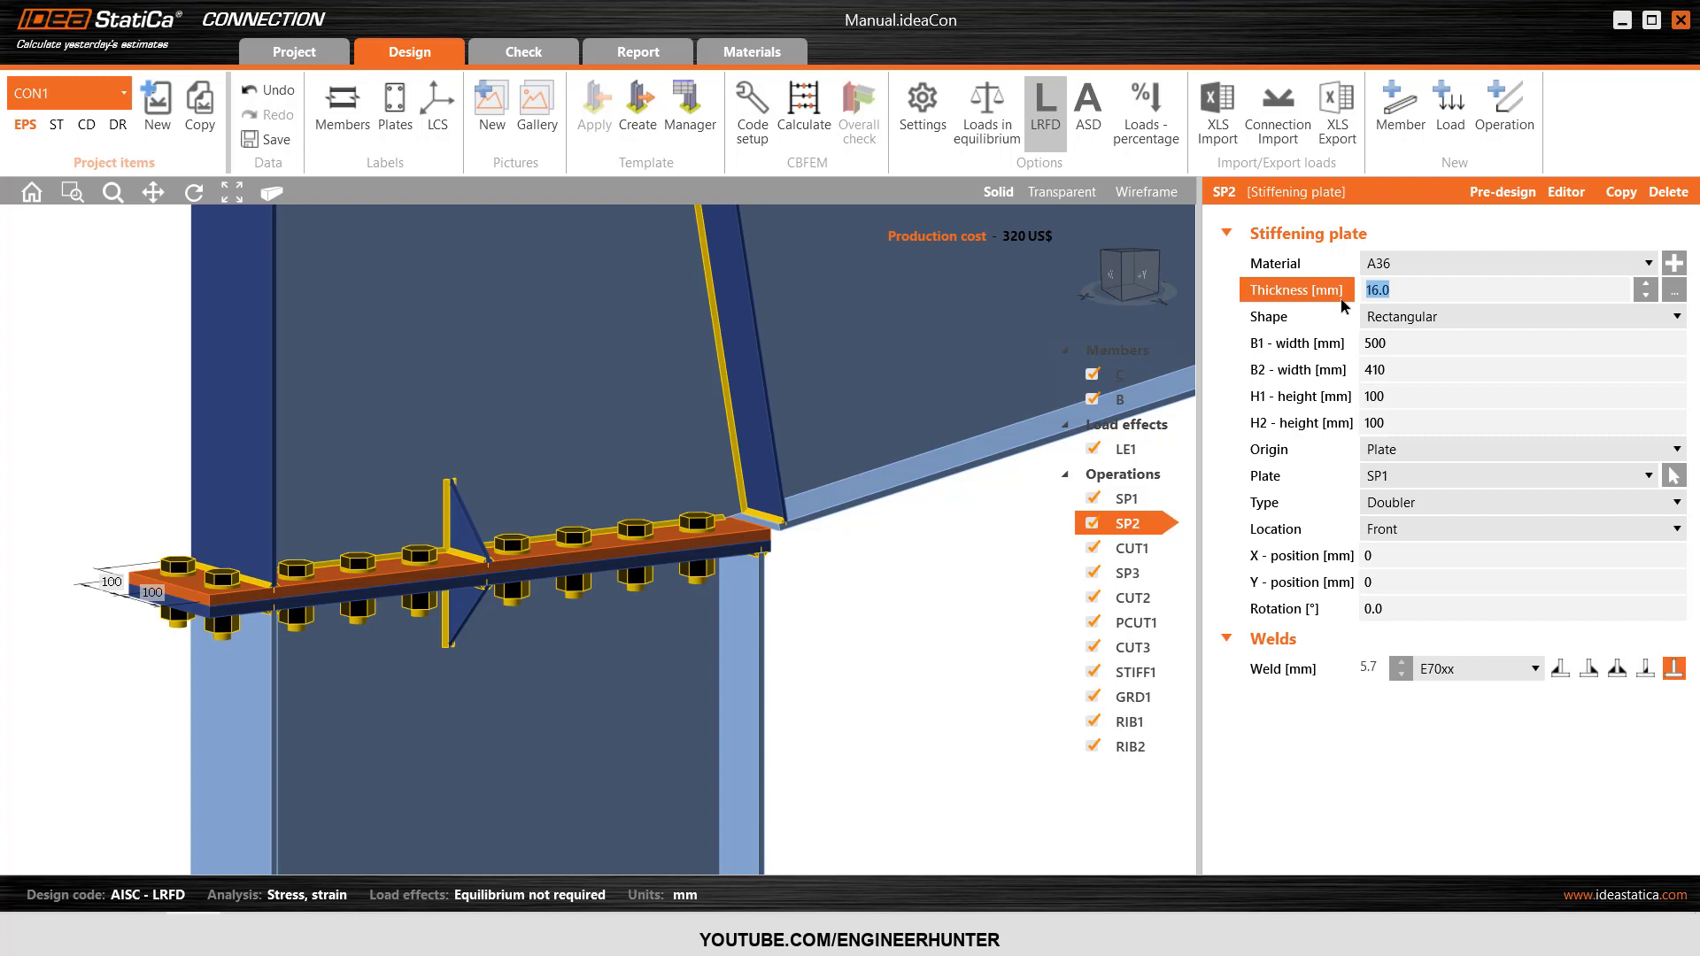
{"action": "type", "text": "12"}
{"action": "key", "text": "Tab"}
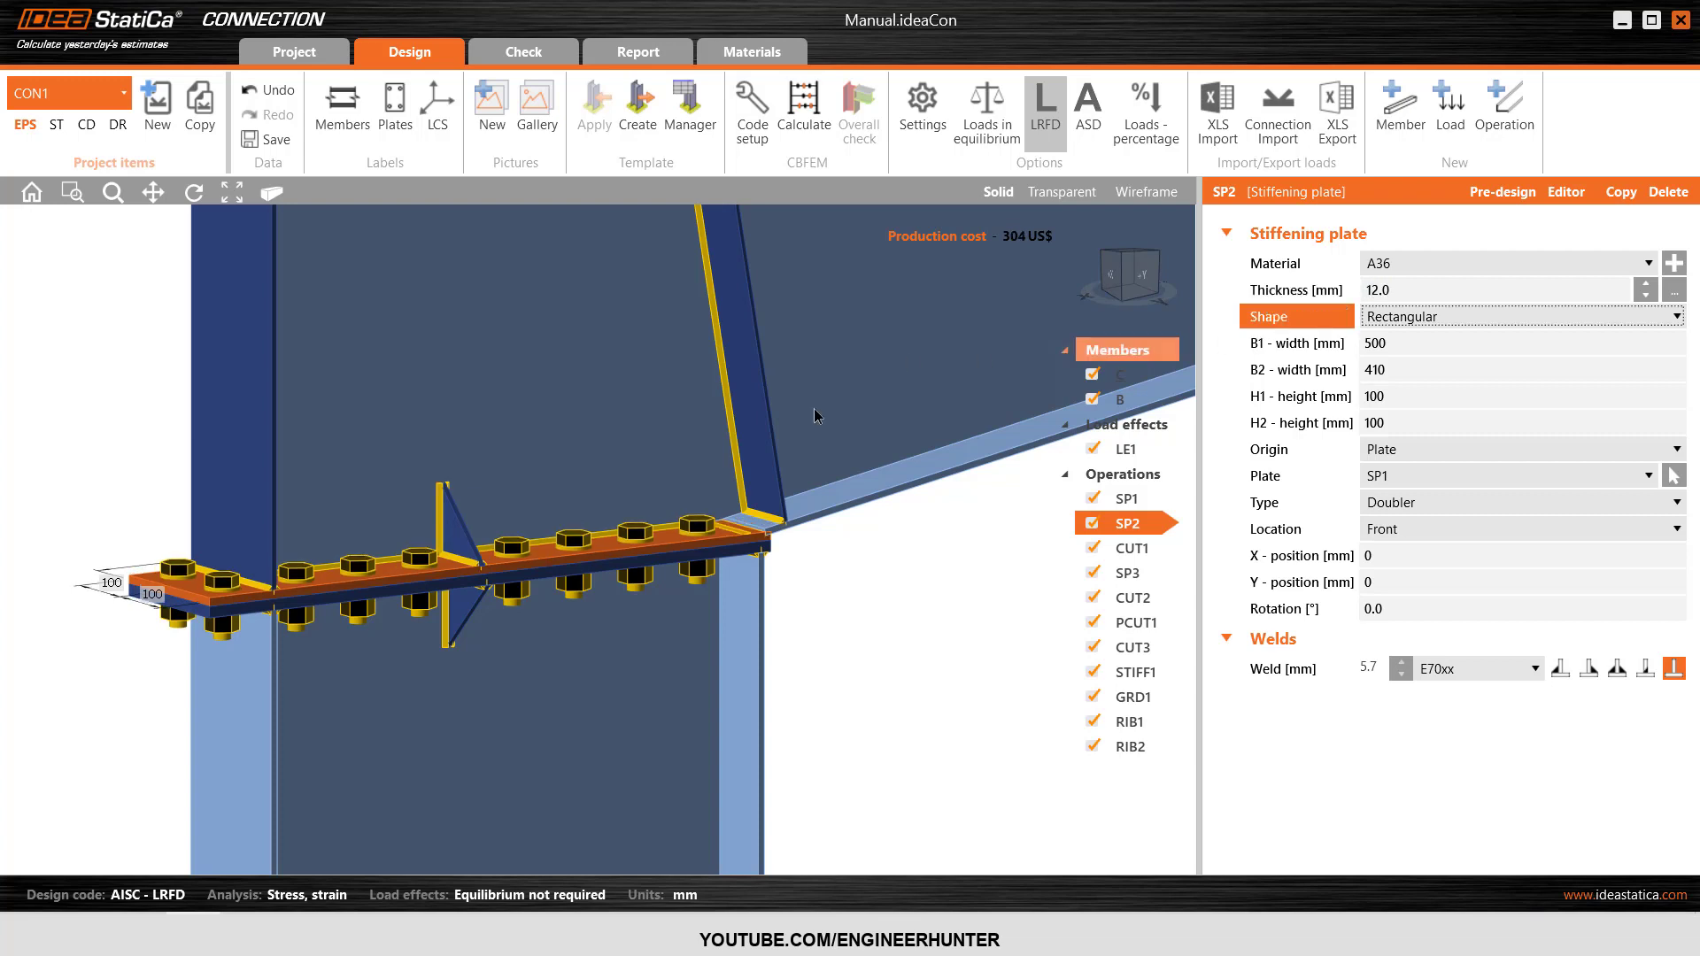
- Set the thickness of the lower bolted plate SP1 to 12 mm
{"action": "left_click", "coordinate": [1127, 499]}
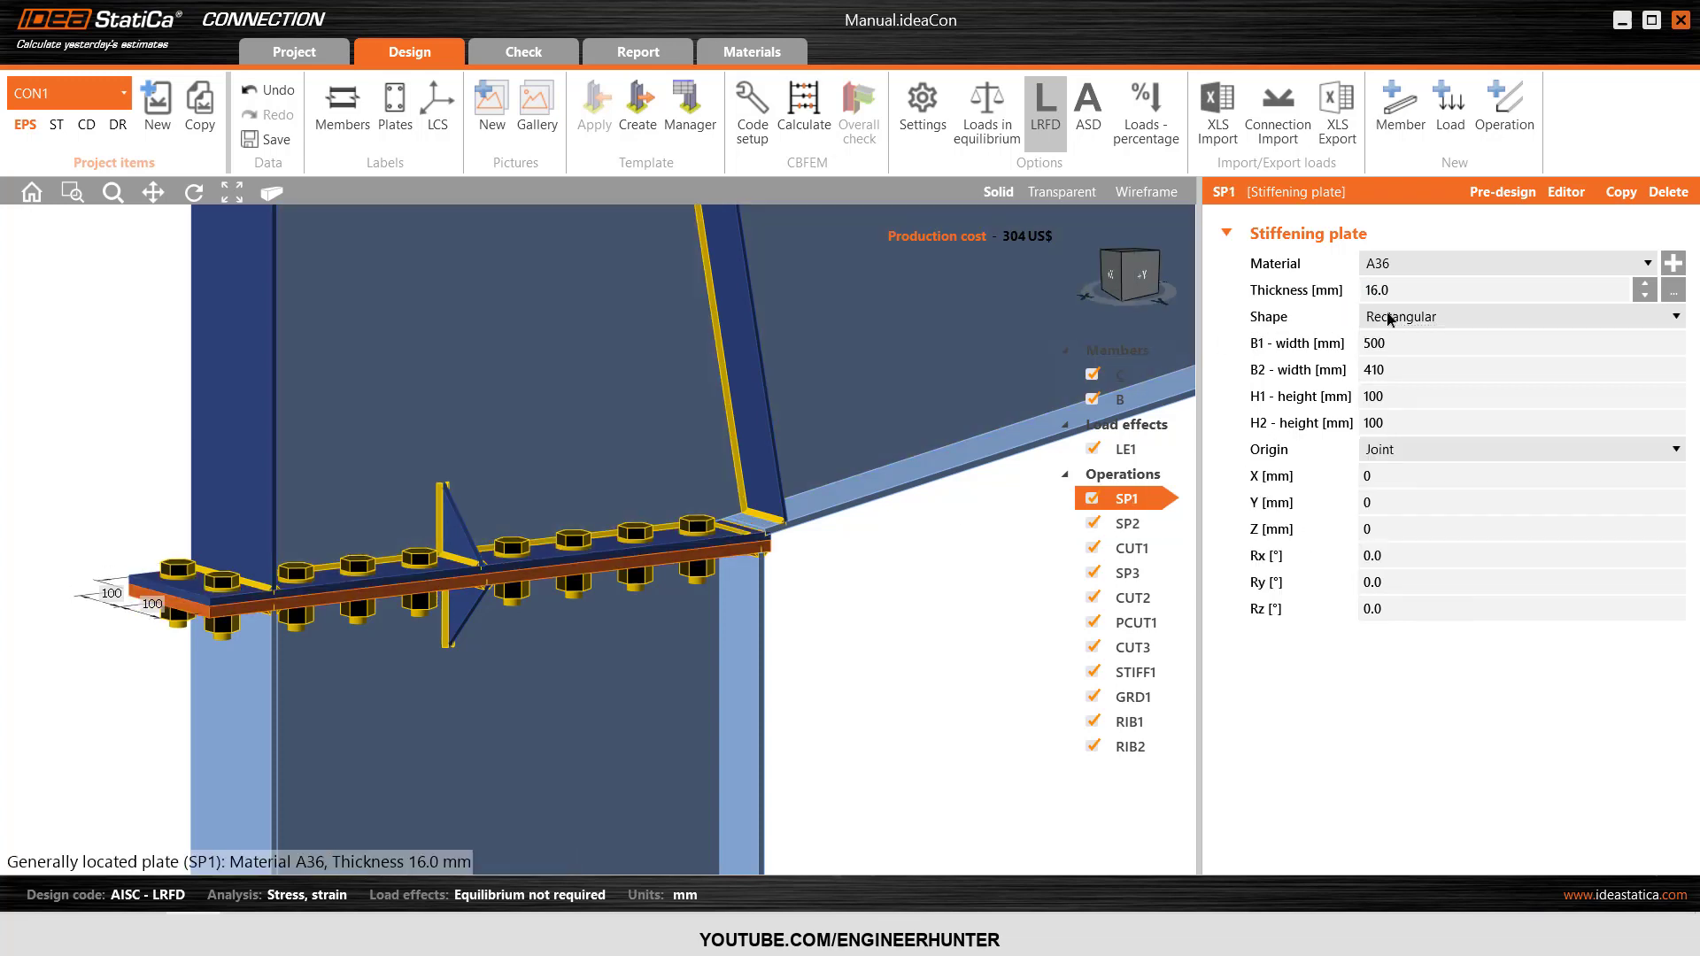
{"action": "left_click", "coordinate": [1319, 295]}
{"action": "key", "text": "Tab"}
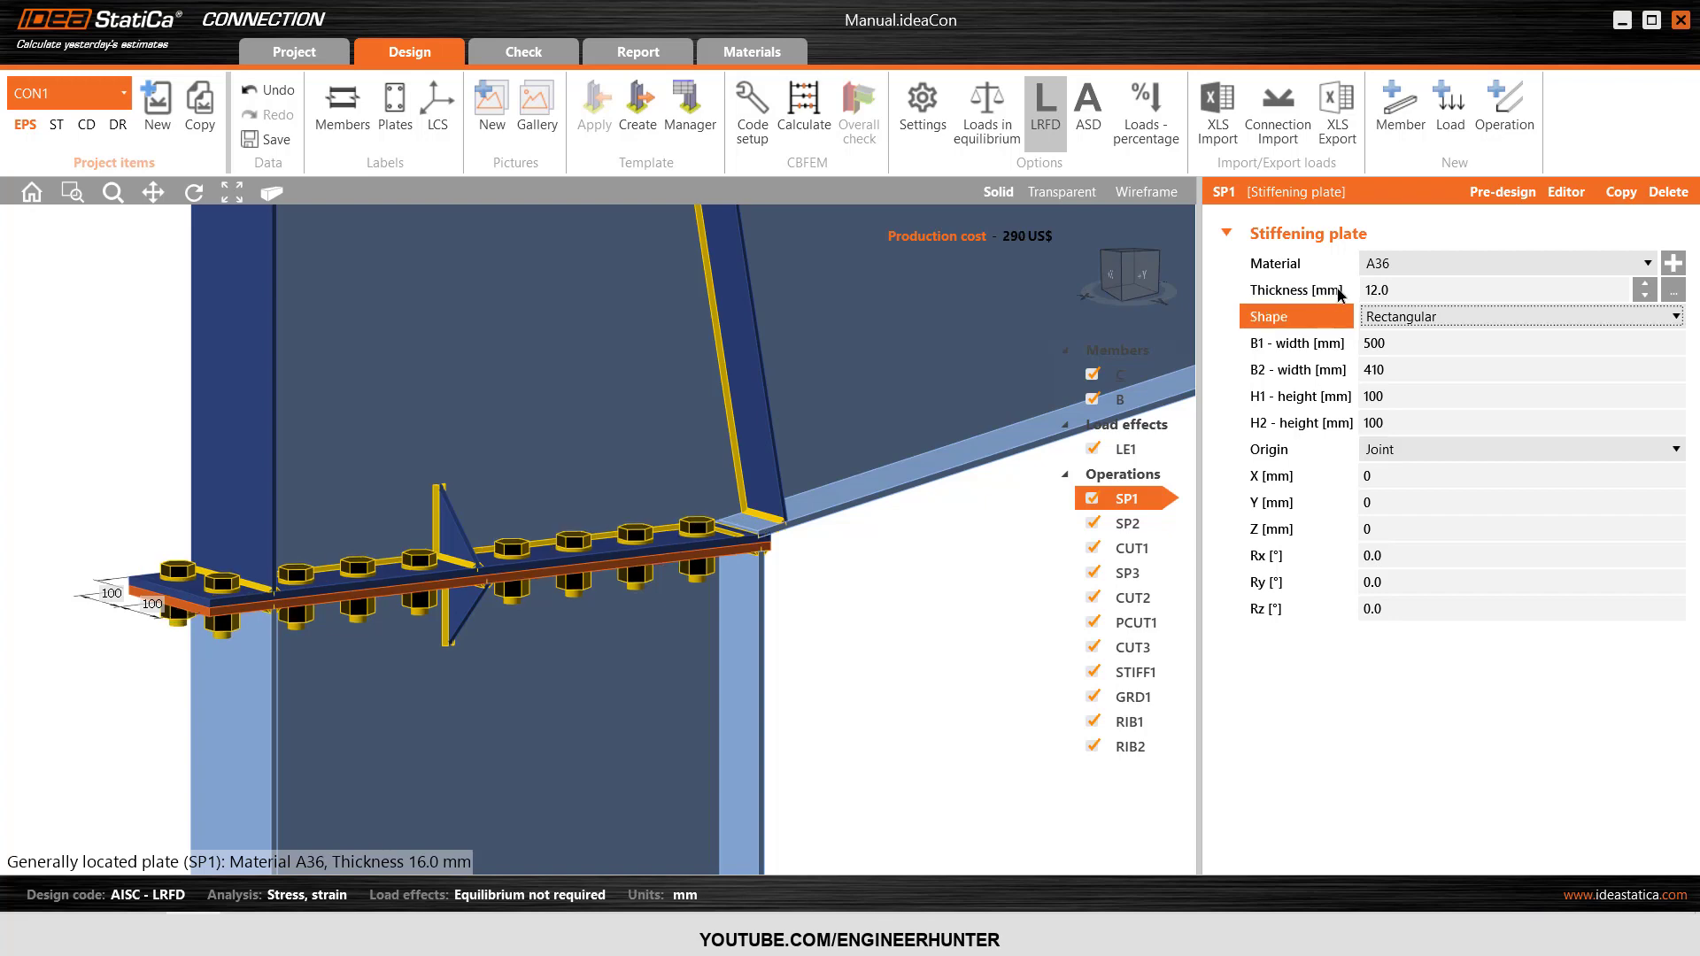
- Try offsets ez of 360 mm and 330 mm for member B to align it with the end of the bolted plates
{"action": "left_click", "coordinate": [1153, 282]}
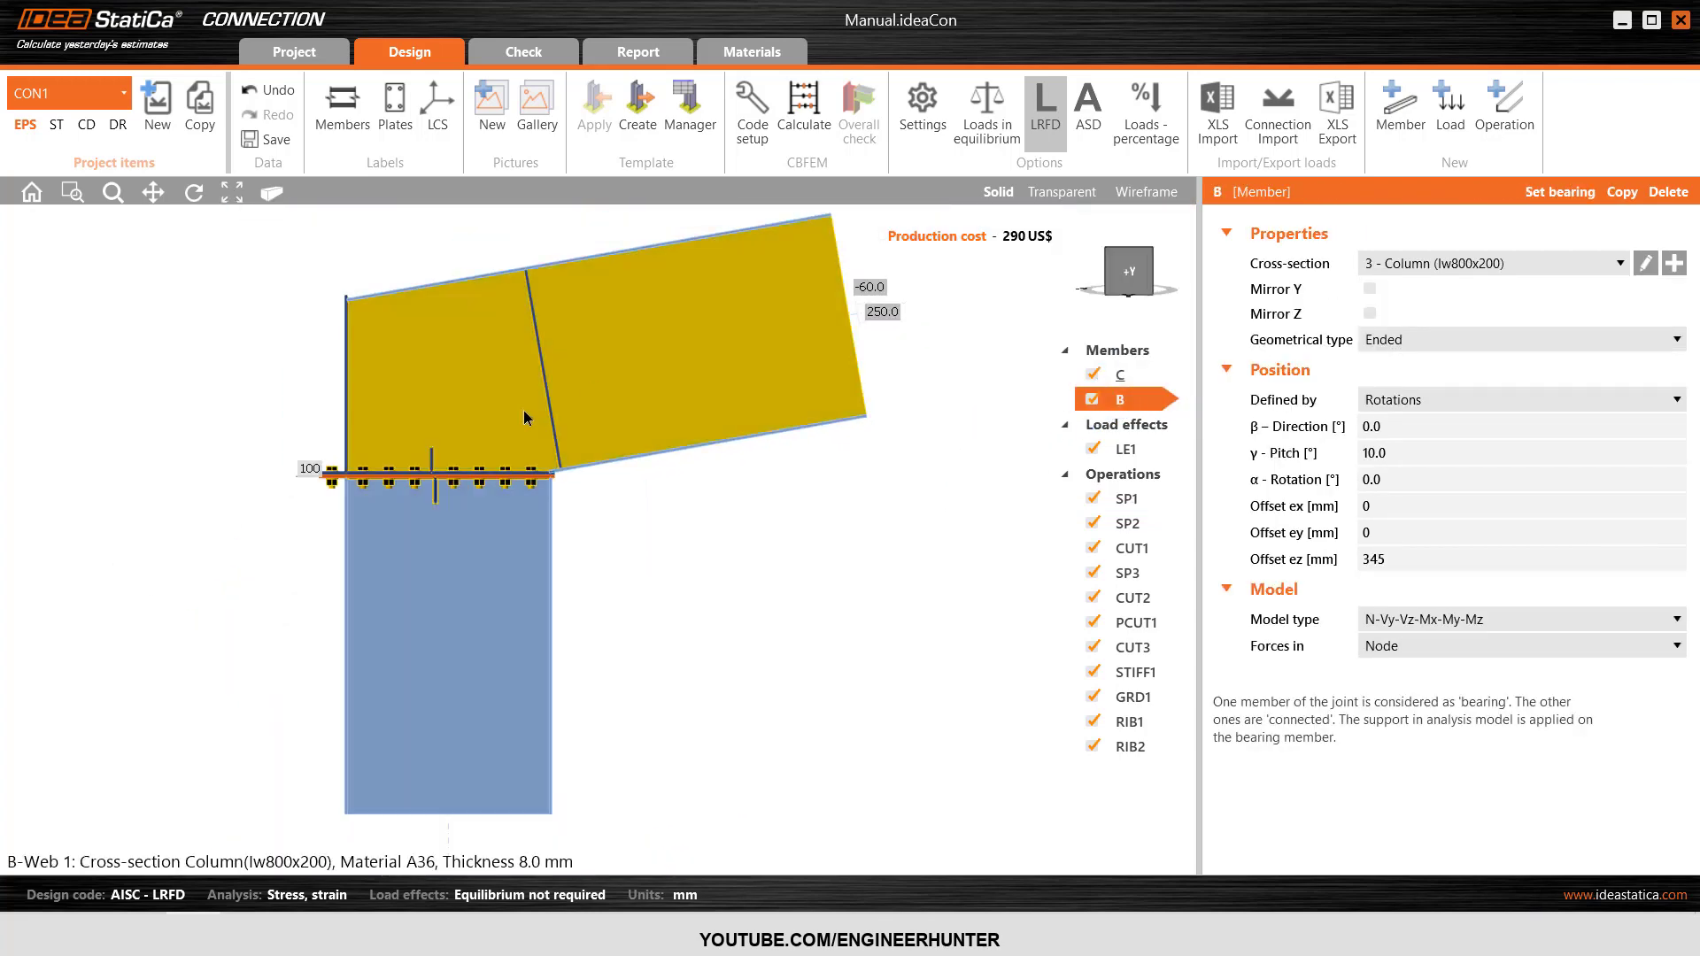
{"action": "scroll", "coordinate": [483, 500], "scroll_direction": "down", "scroll_amount": 3}
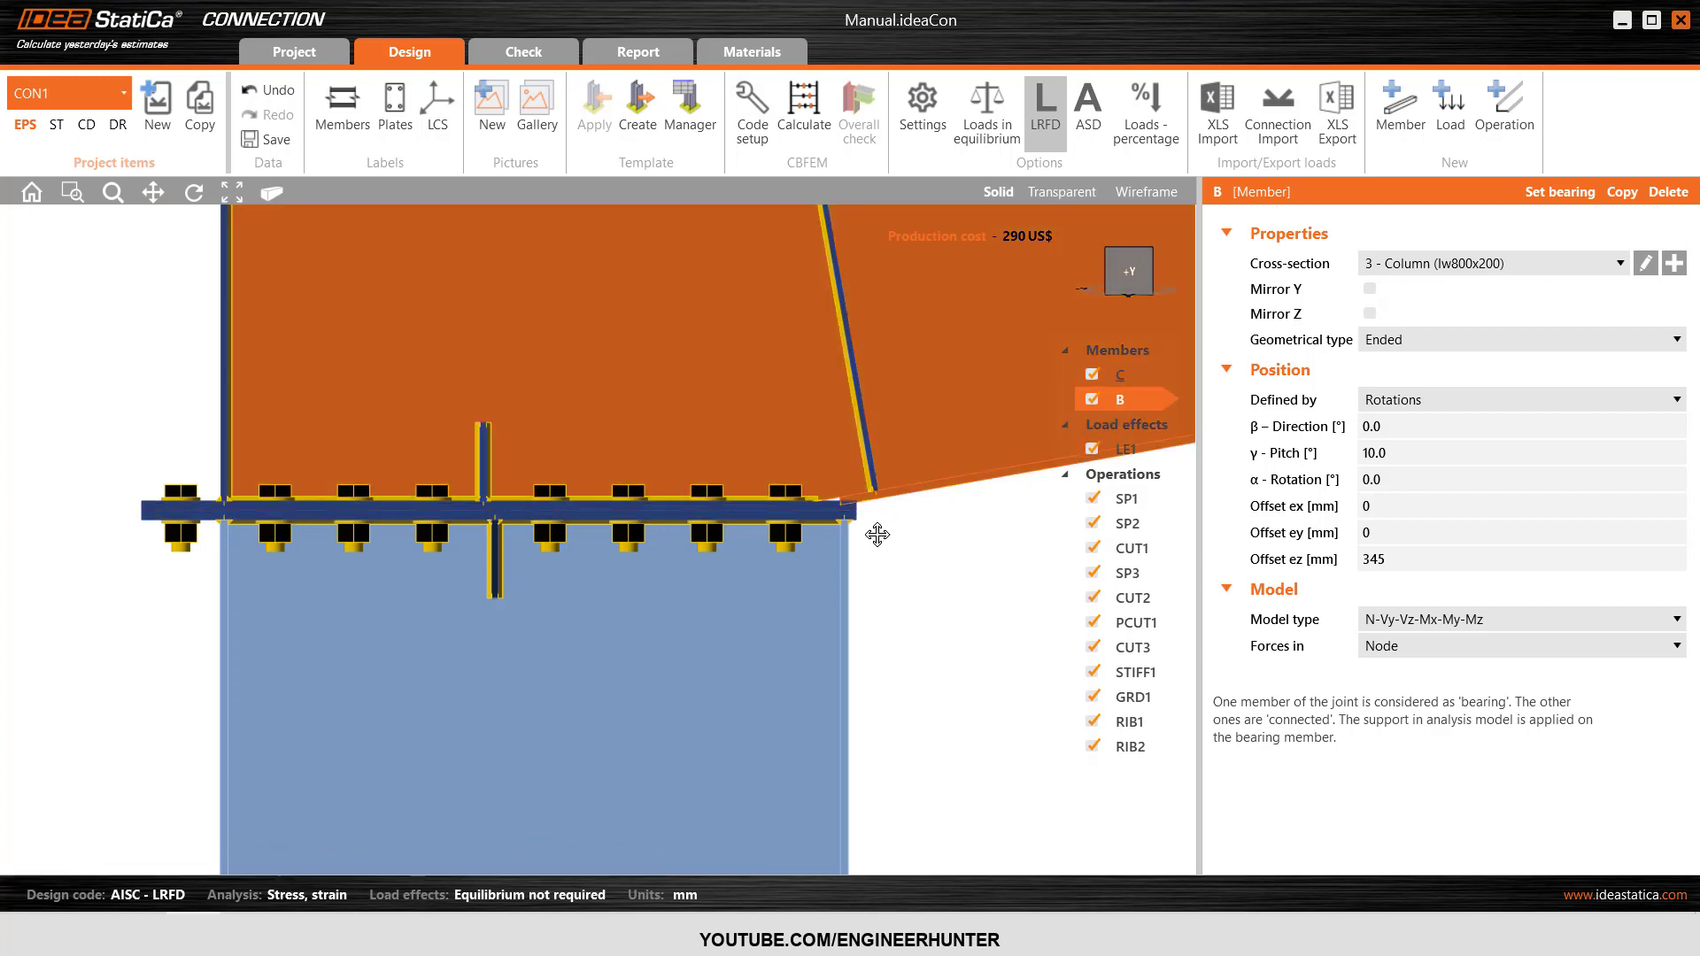
{"action": "middle_click_drag", "start_coordinate": [875, 528], "coordinate": [797, 537]}
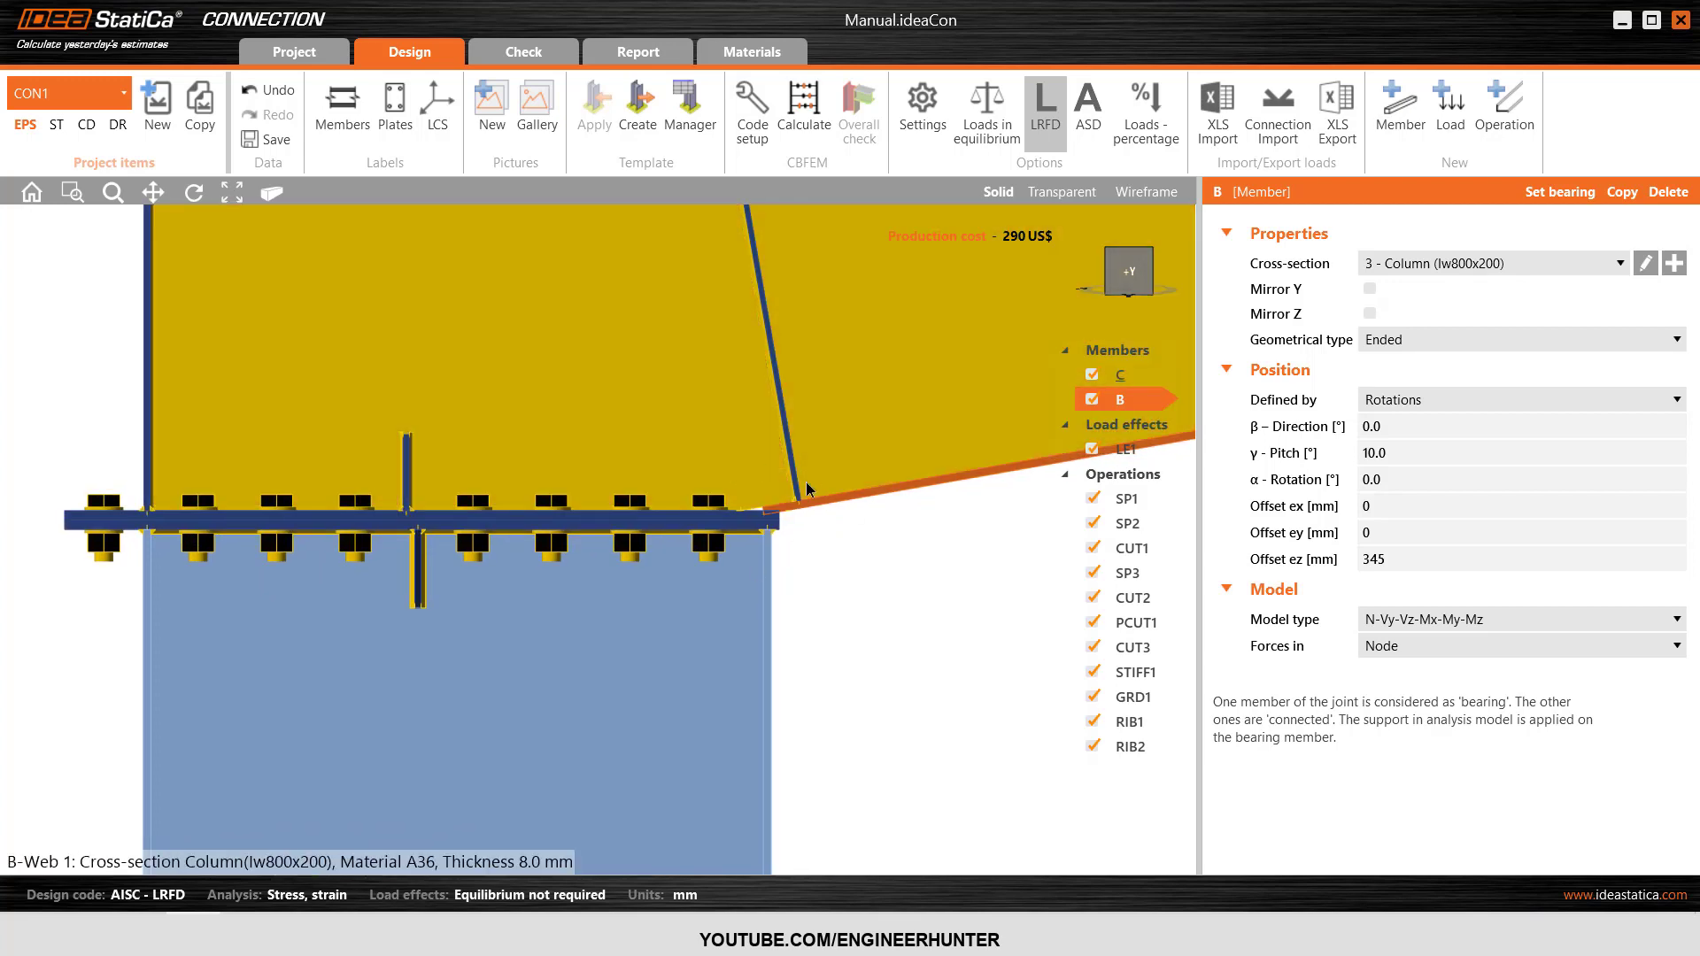
{"action": "left_click", "coordinate": [1398, 555]}
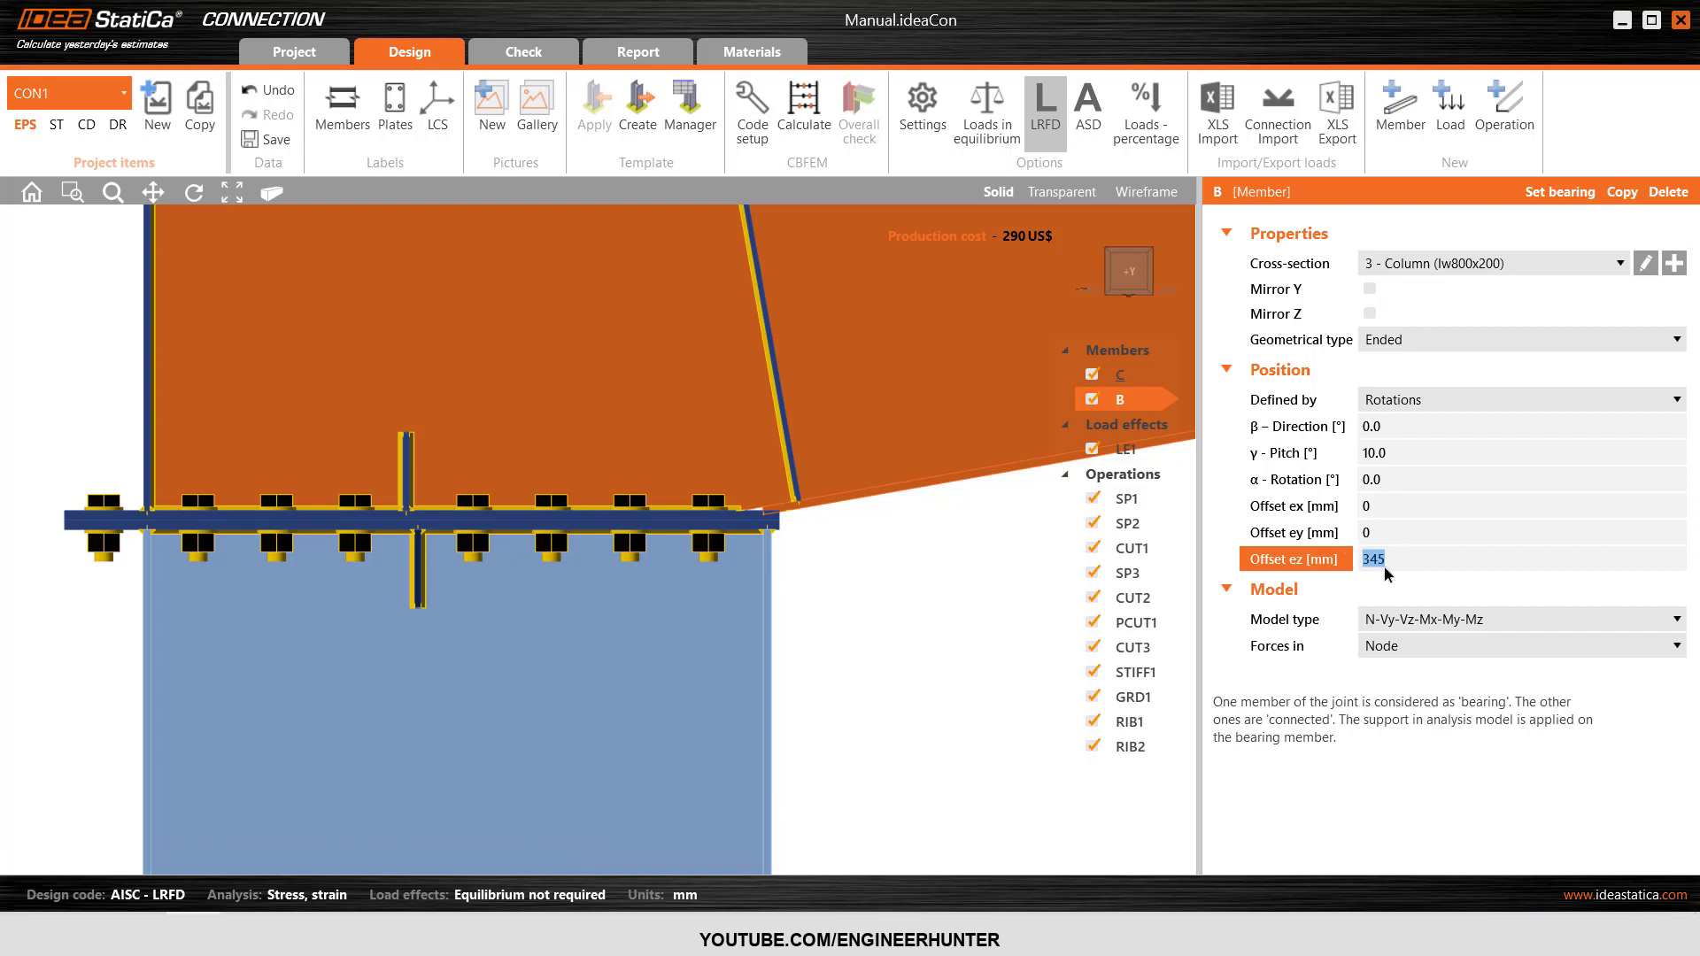
{"action": "type", "text": "360"}
{"action": "key", "text": "Tab"}
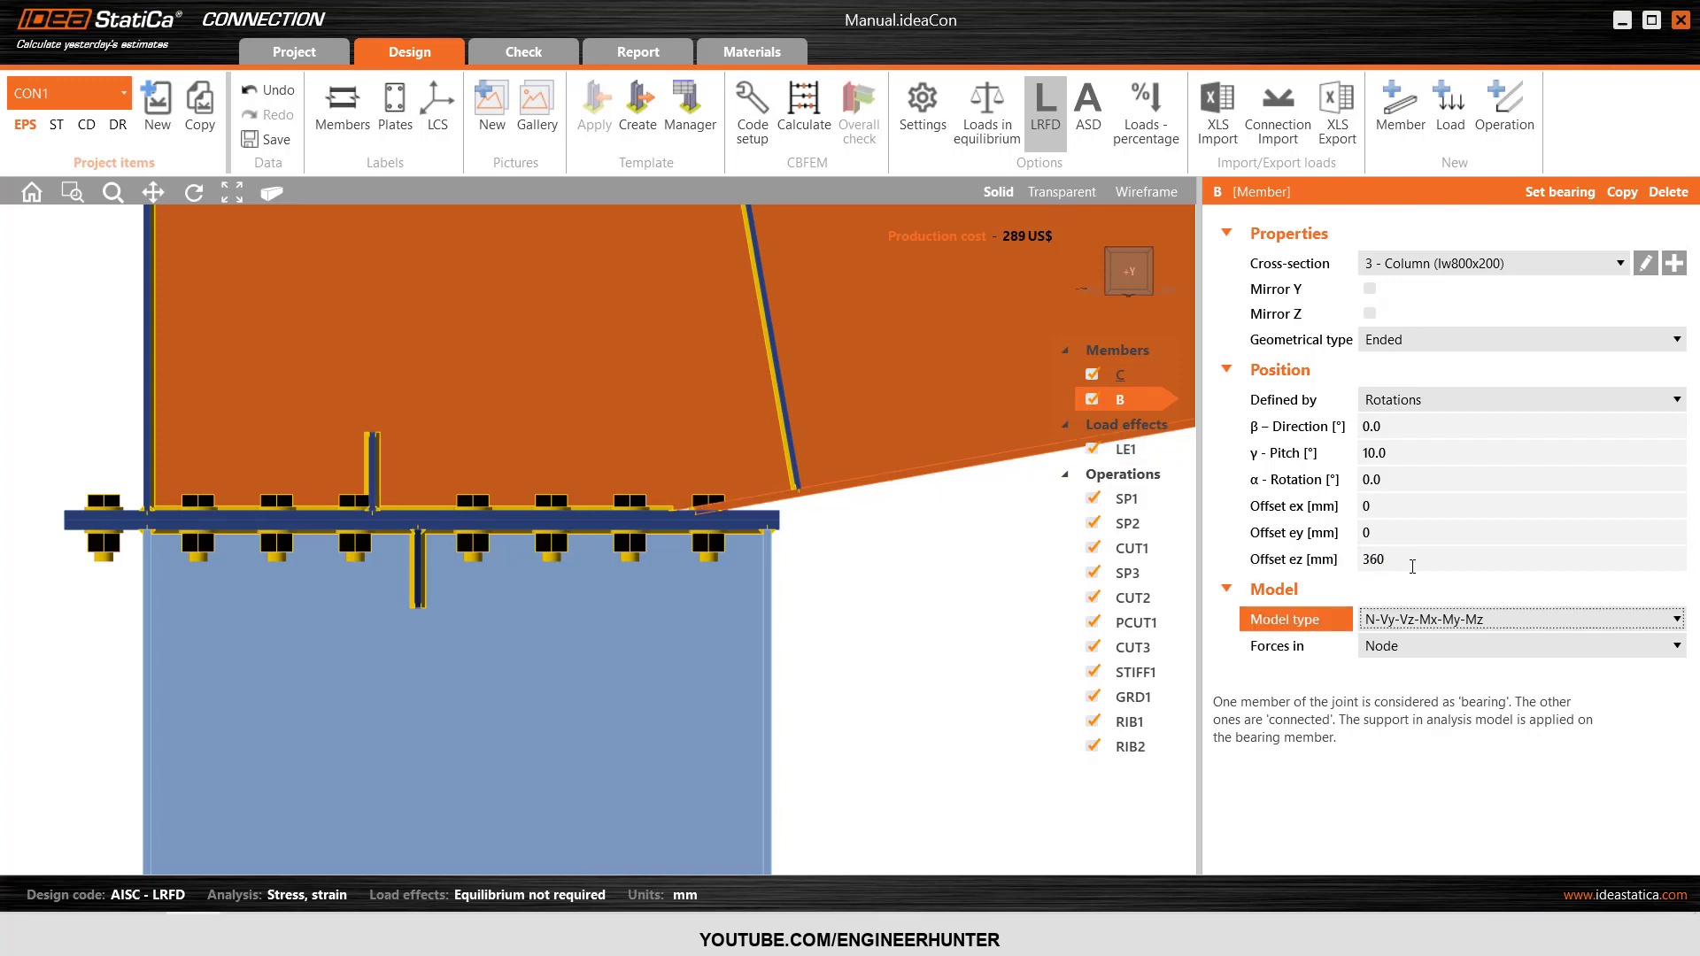
{"action": "left_click", "coordinate": [1326, 568]}
{"action": "type", "text": "3"}
{"action": "key", "text": "Tab"}
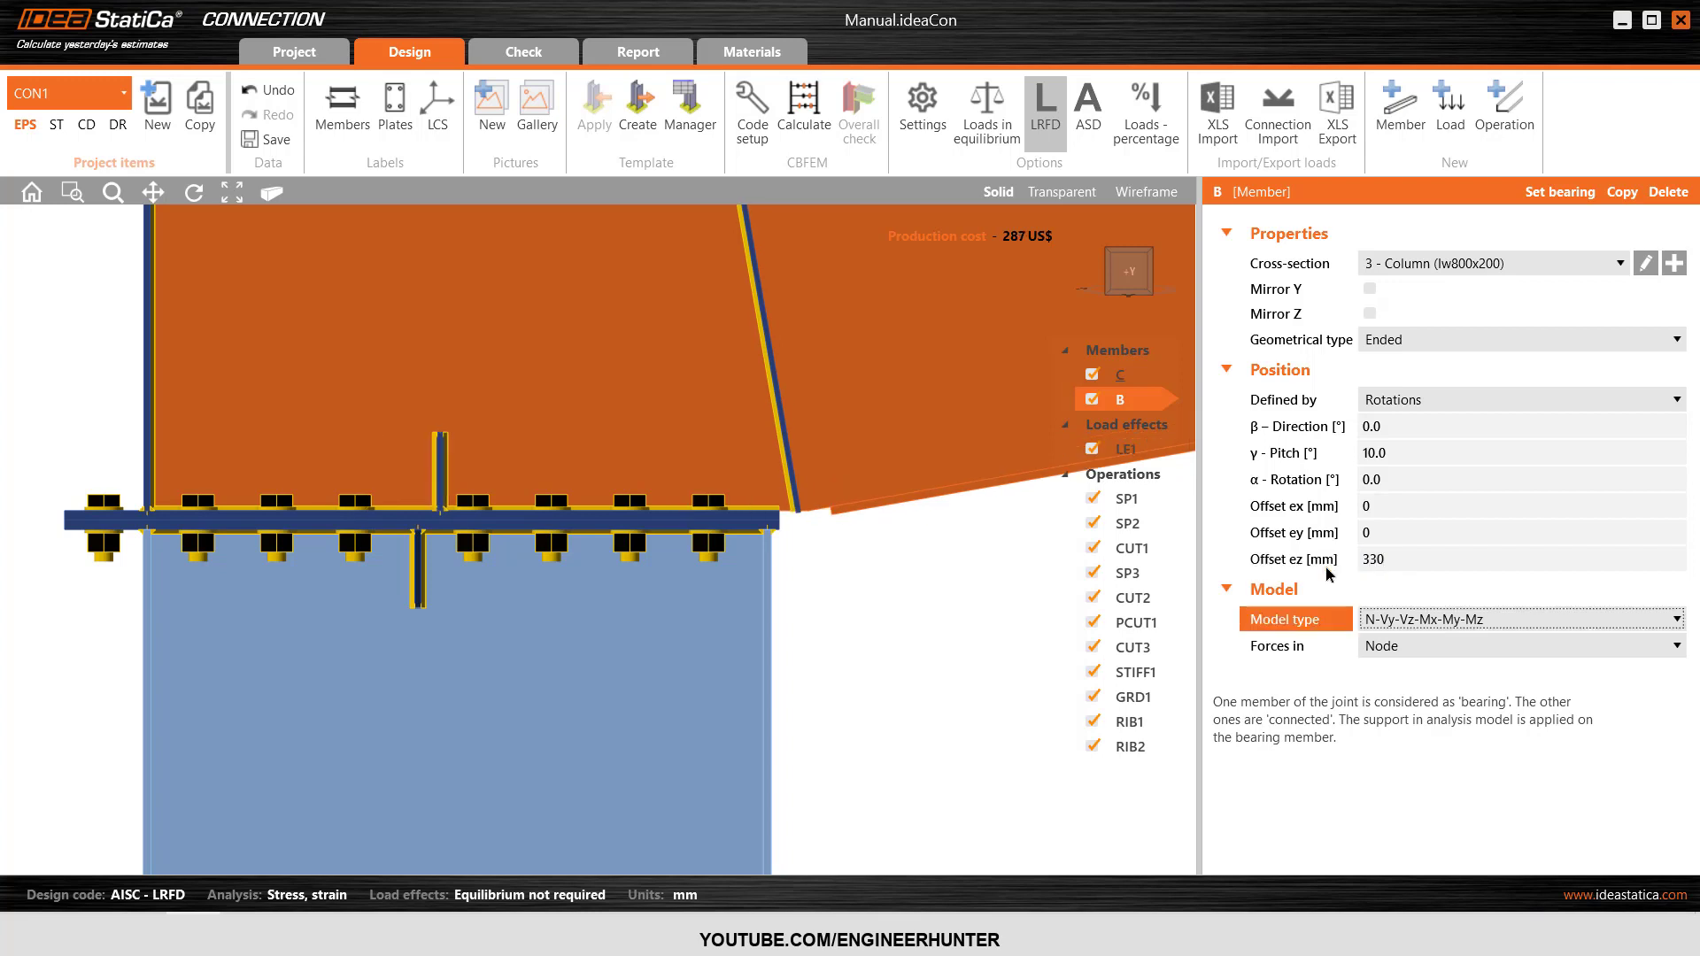
- Set member B's offset ez to 340 mm
{"action": "left_click", "coordinate": [1388, 560]}
{"action": "type", "text": "340"}
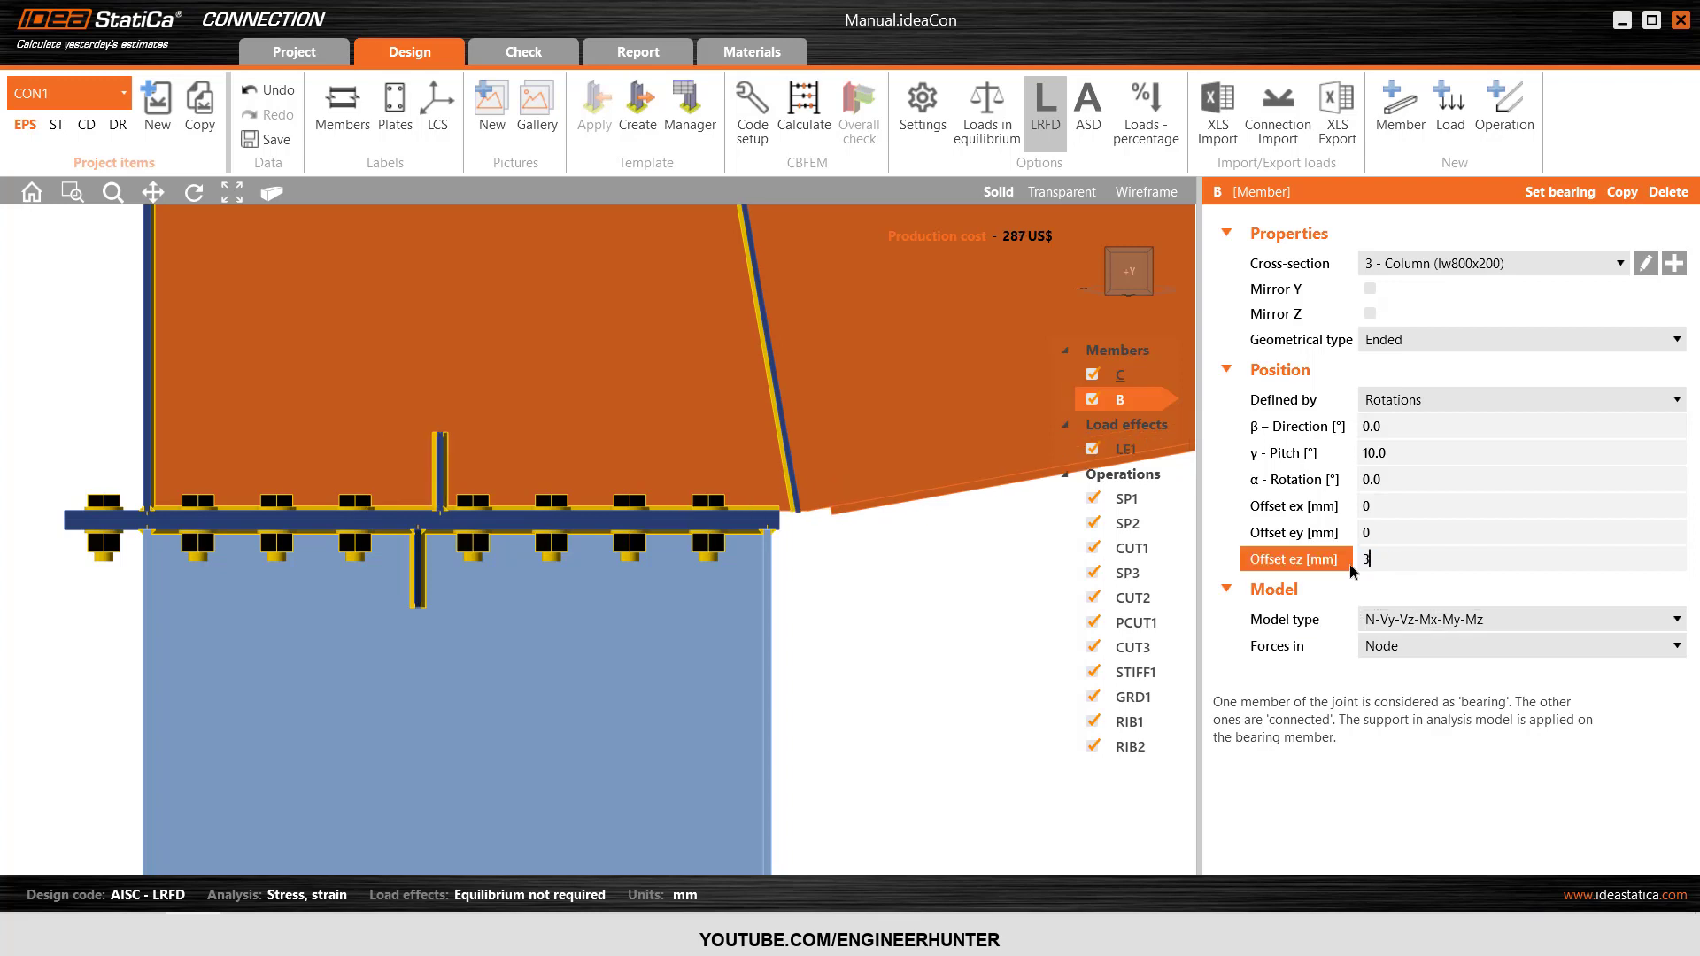
{"action": "key", "text": "Tab"}
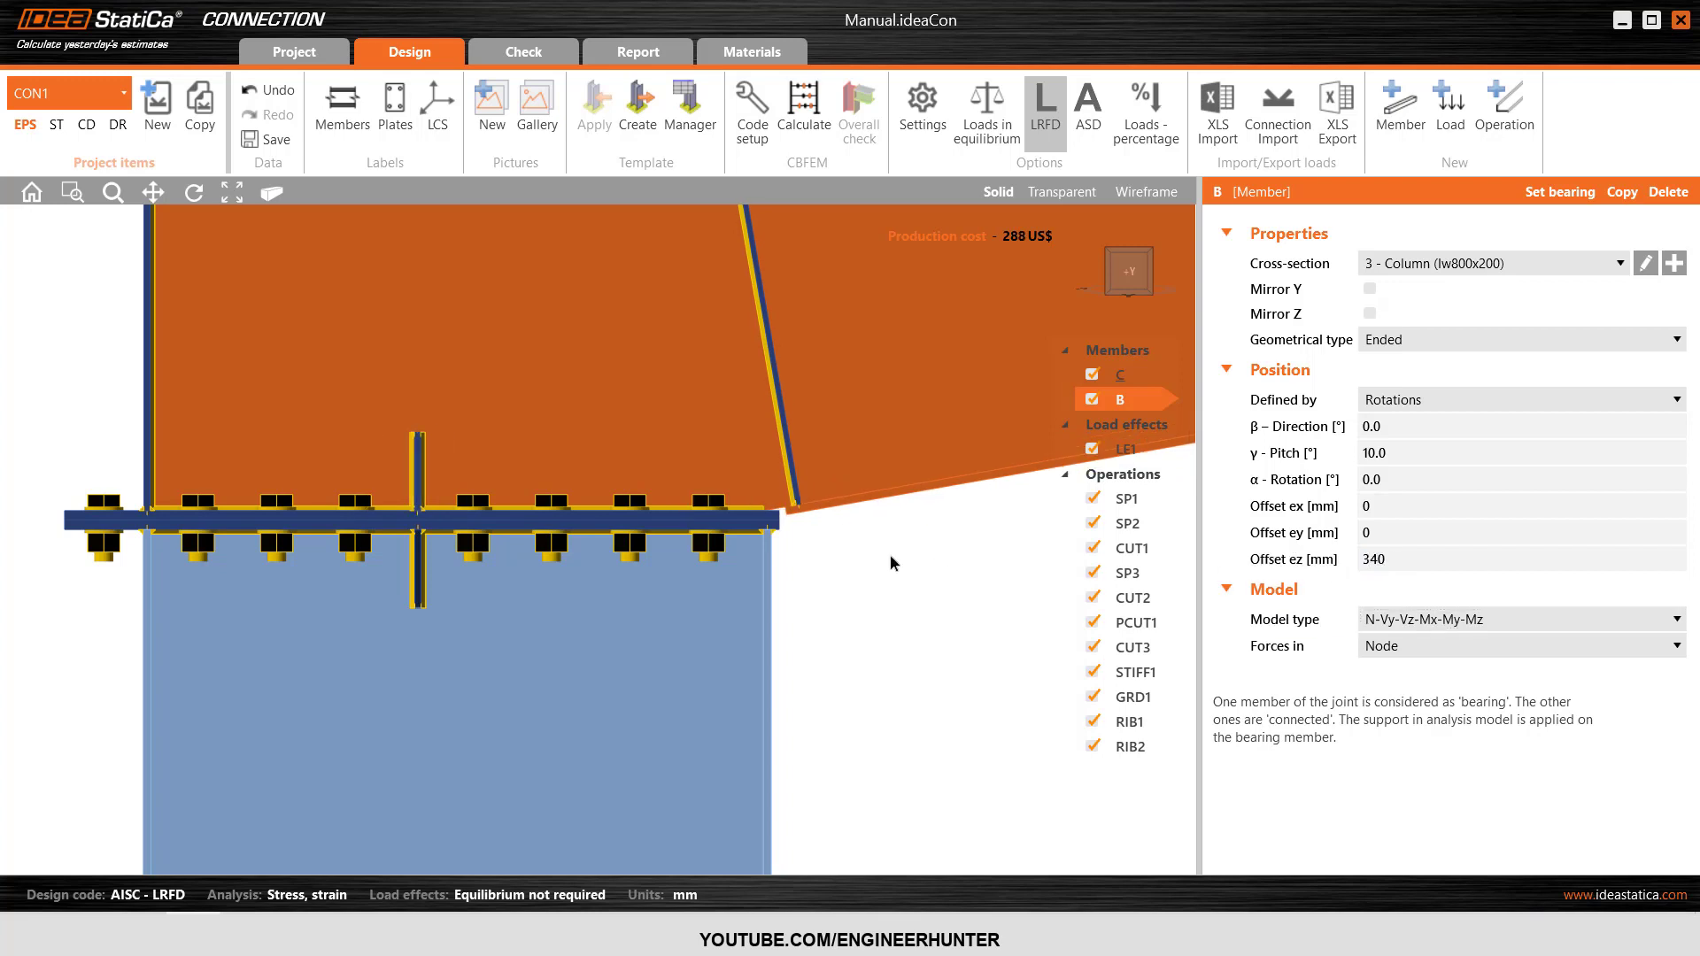
- Calculate the connection with the thinner plates and the new member B offset
{"action": "scroll", "coordinate": [703, 563], "scroll_direction": "down", "scroll_amount": 5}
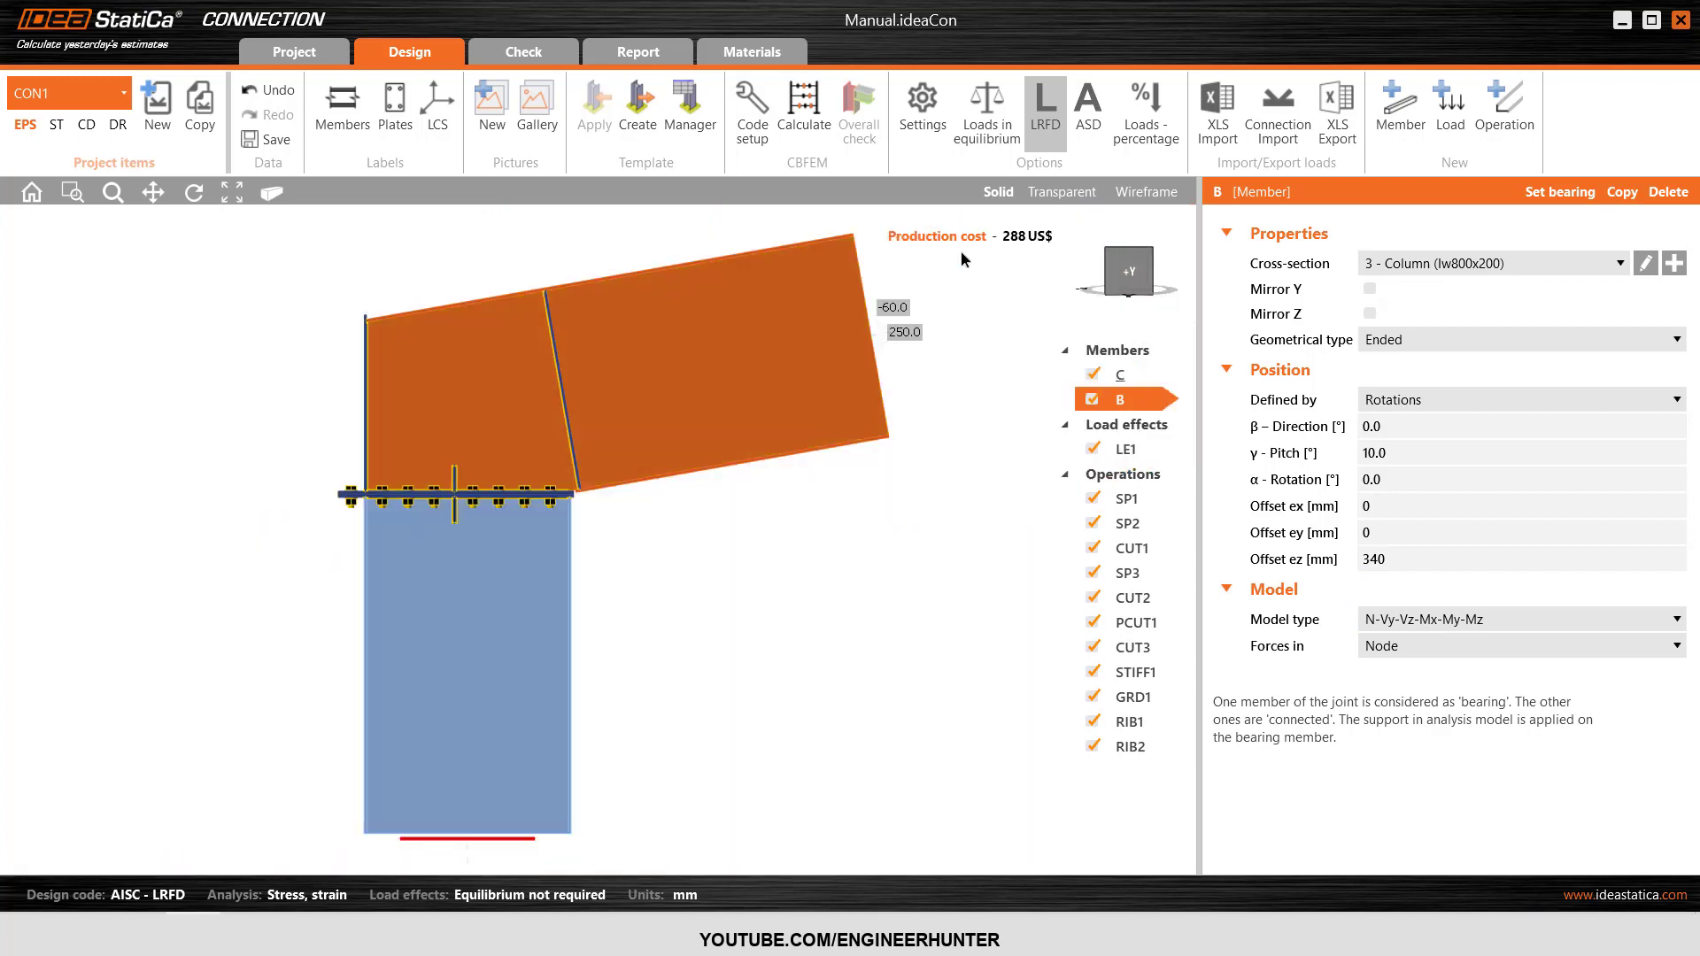
{"action": "left_click_drag", "start_coordinate": [1117, 265], "coordinate": [803, 528]}
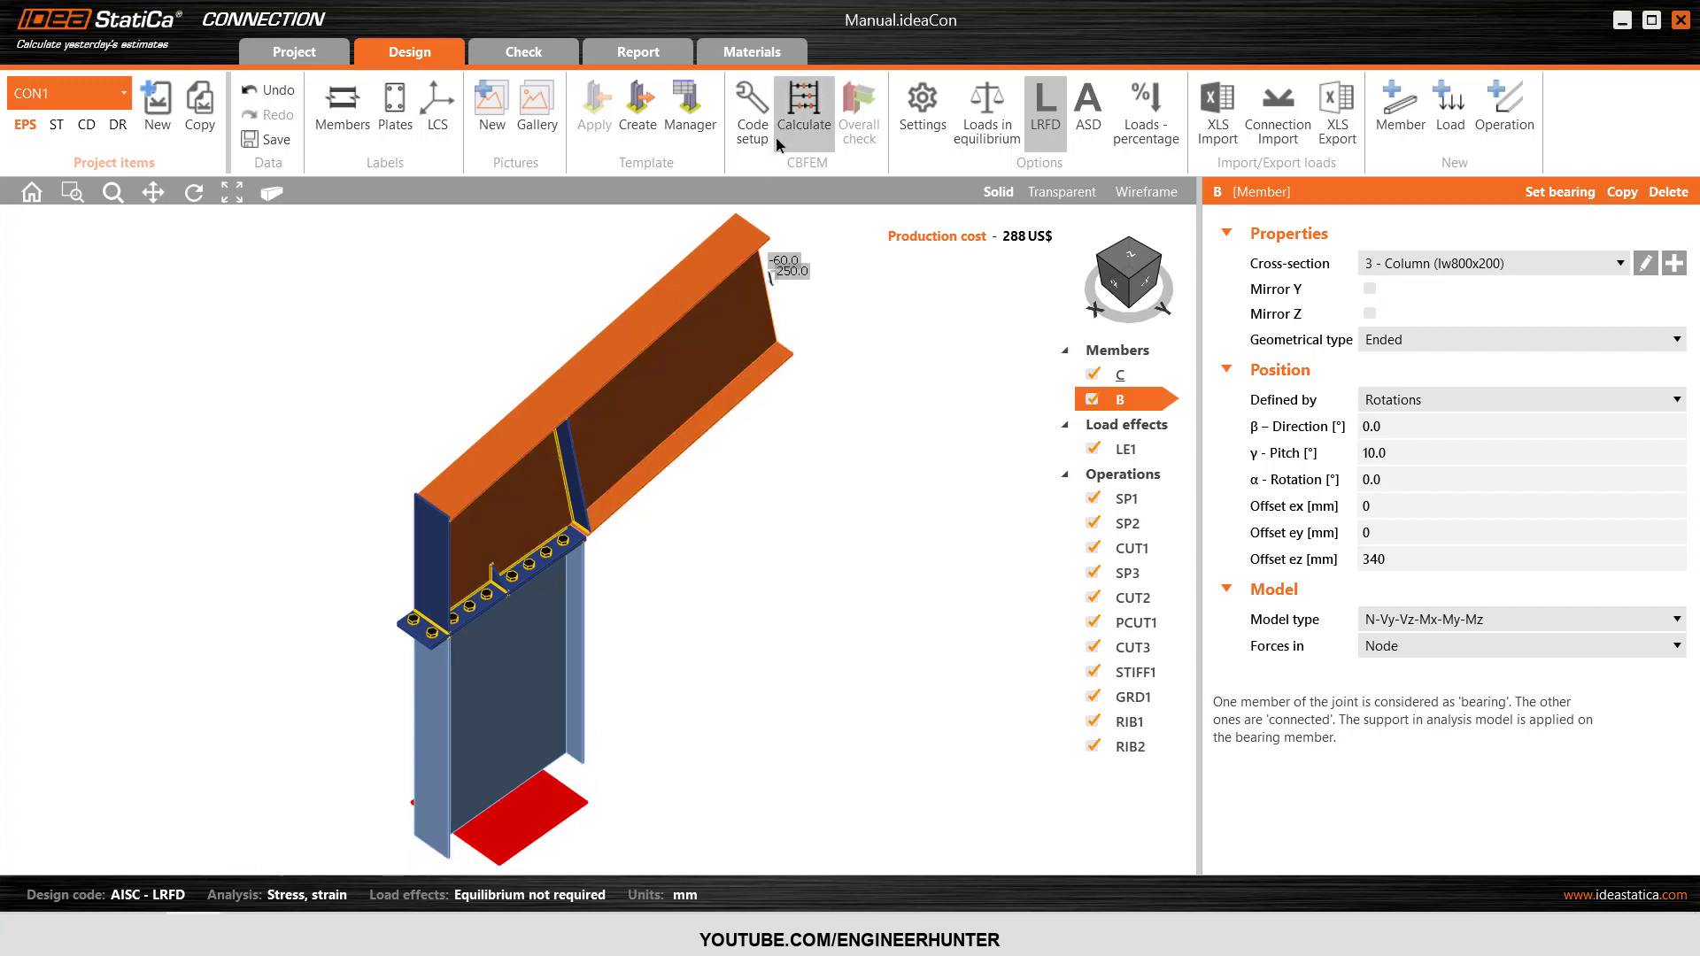
{"action": "left_click", "coordinate": [801, 120]}
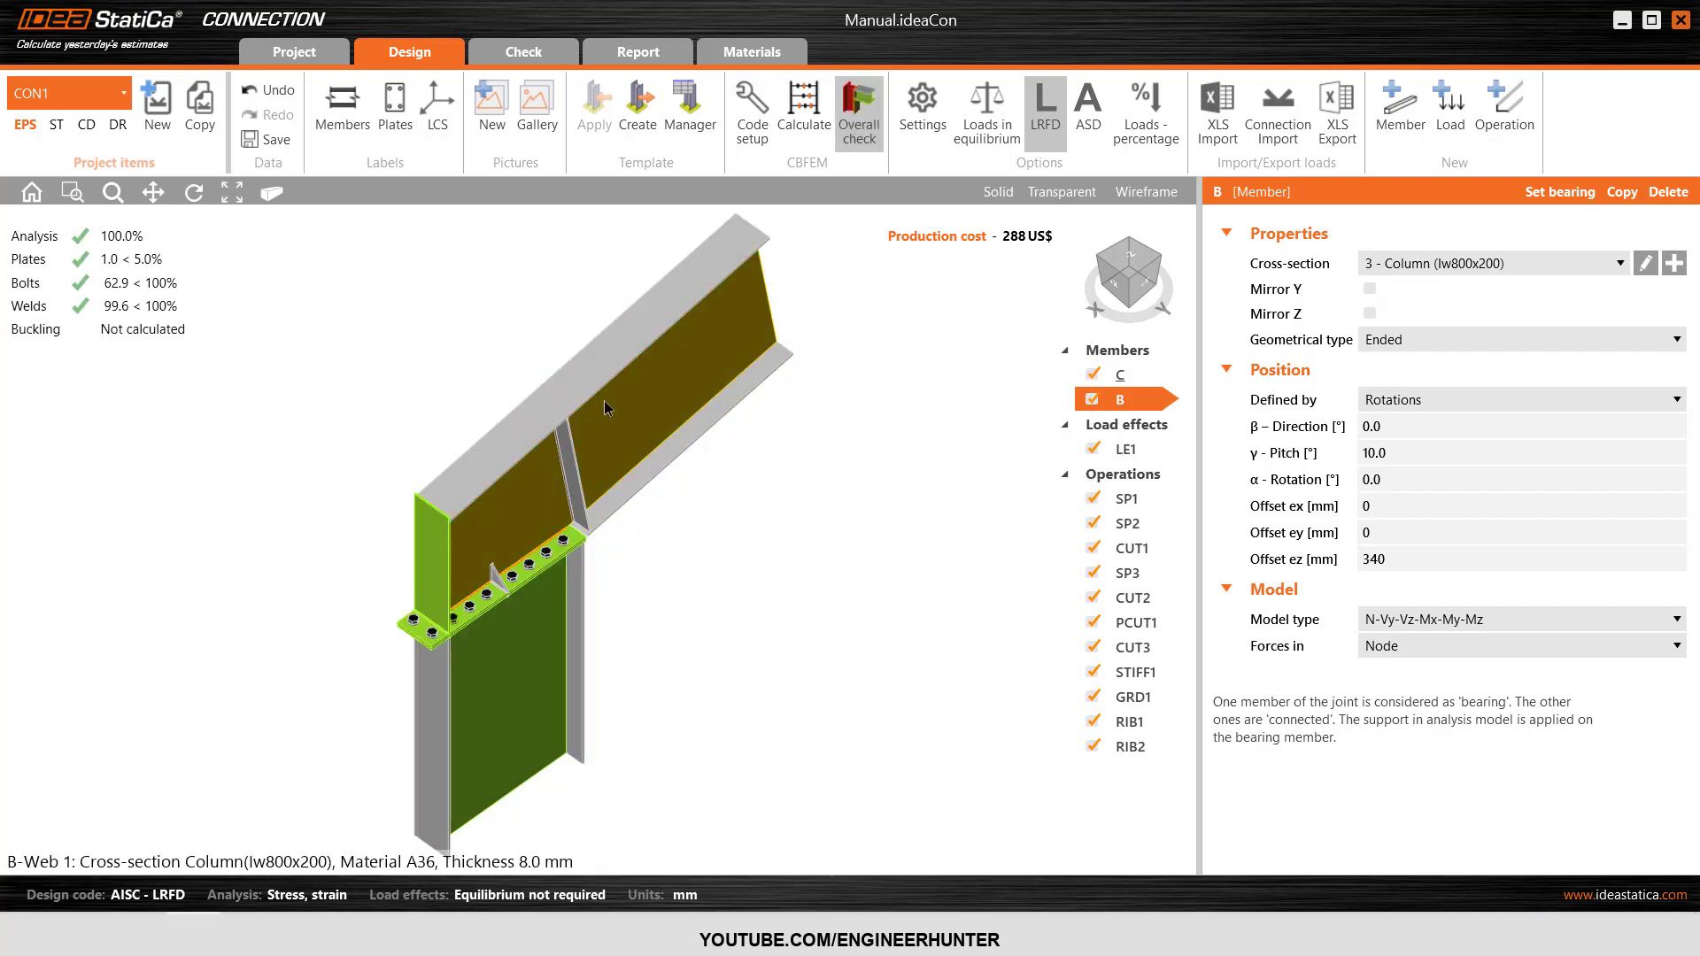
- Change the bolt type of grid GRD1, joining plates SP1 and SP2, to 20 A325M
{"action": "left_click", "coordinate": [1117, 285]}
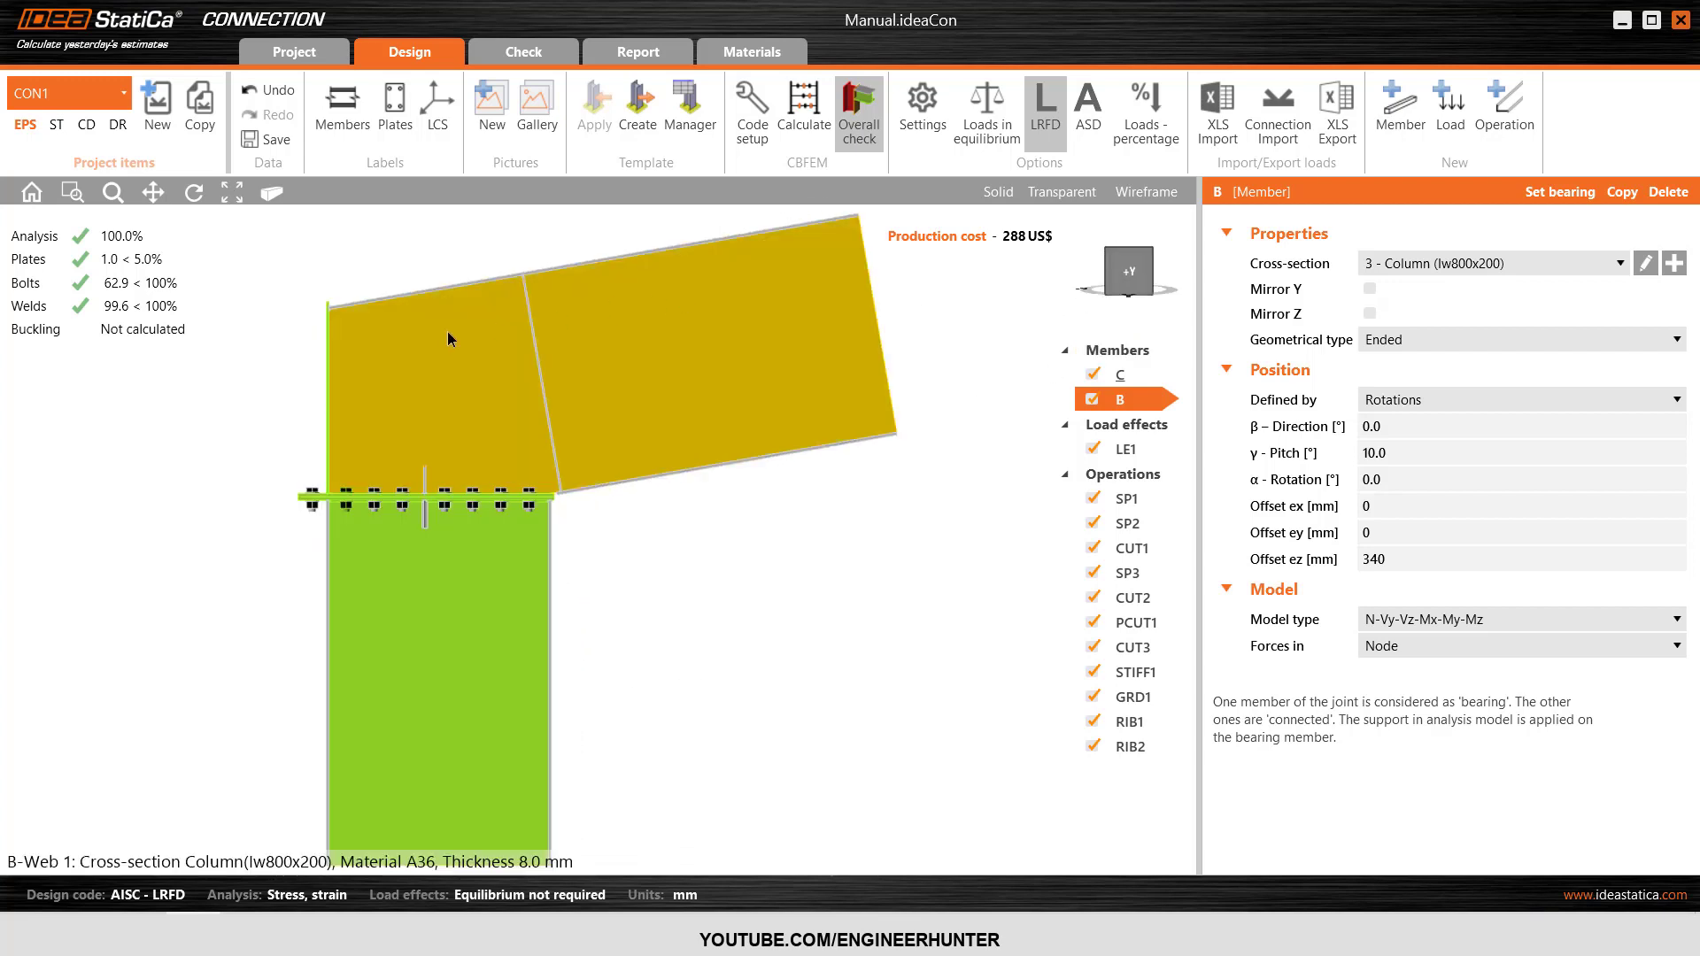
{"action": "scroll", "coordinate": [447, 428], "scroll_direction": "down", "scroll_amount": 2}
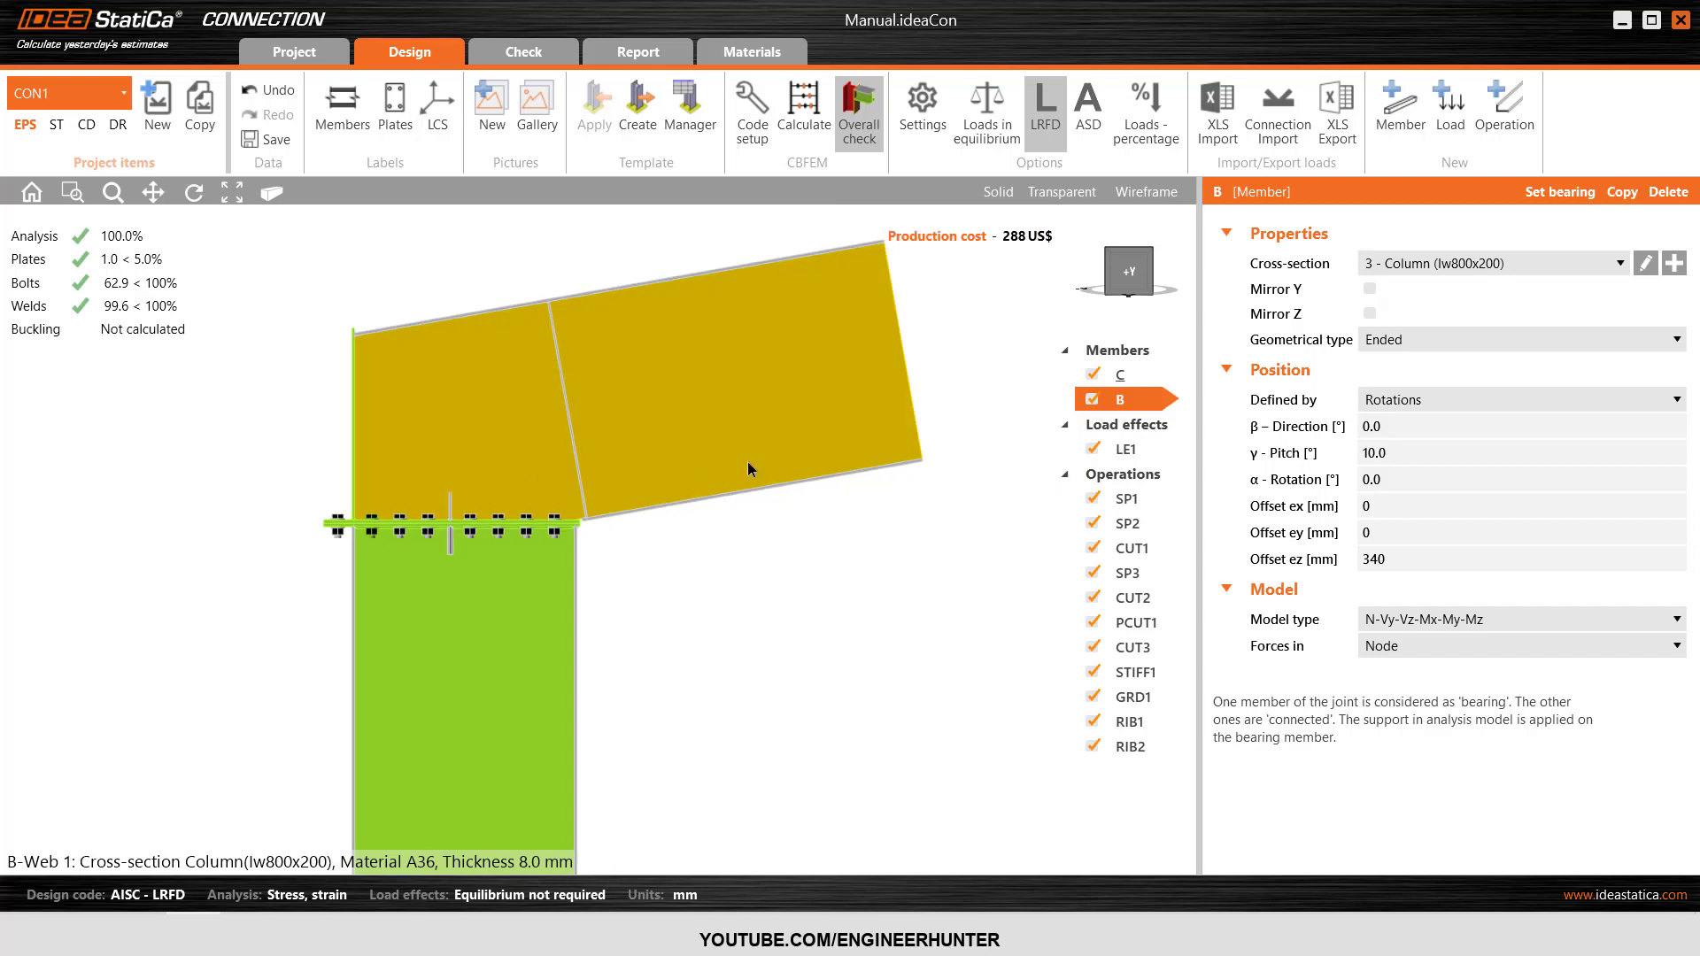
{"action": "left_click", "coordinate": [1111, 258]}
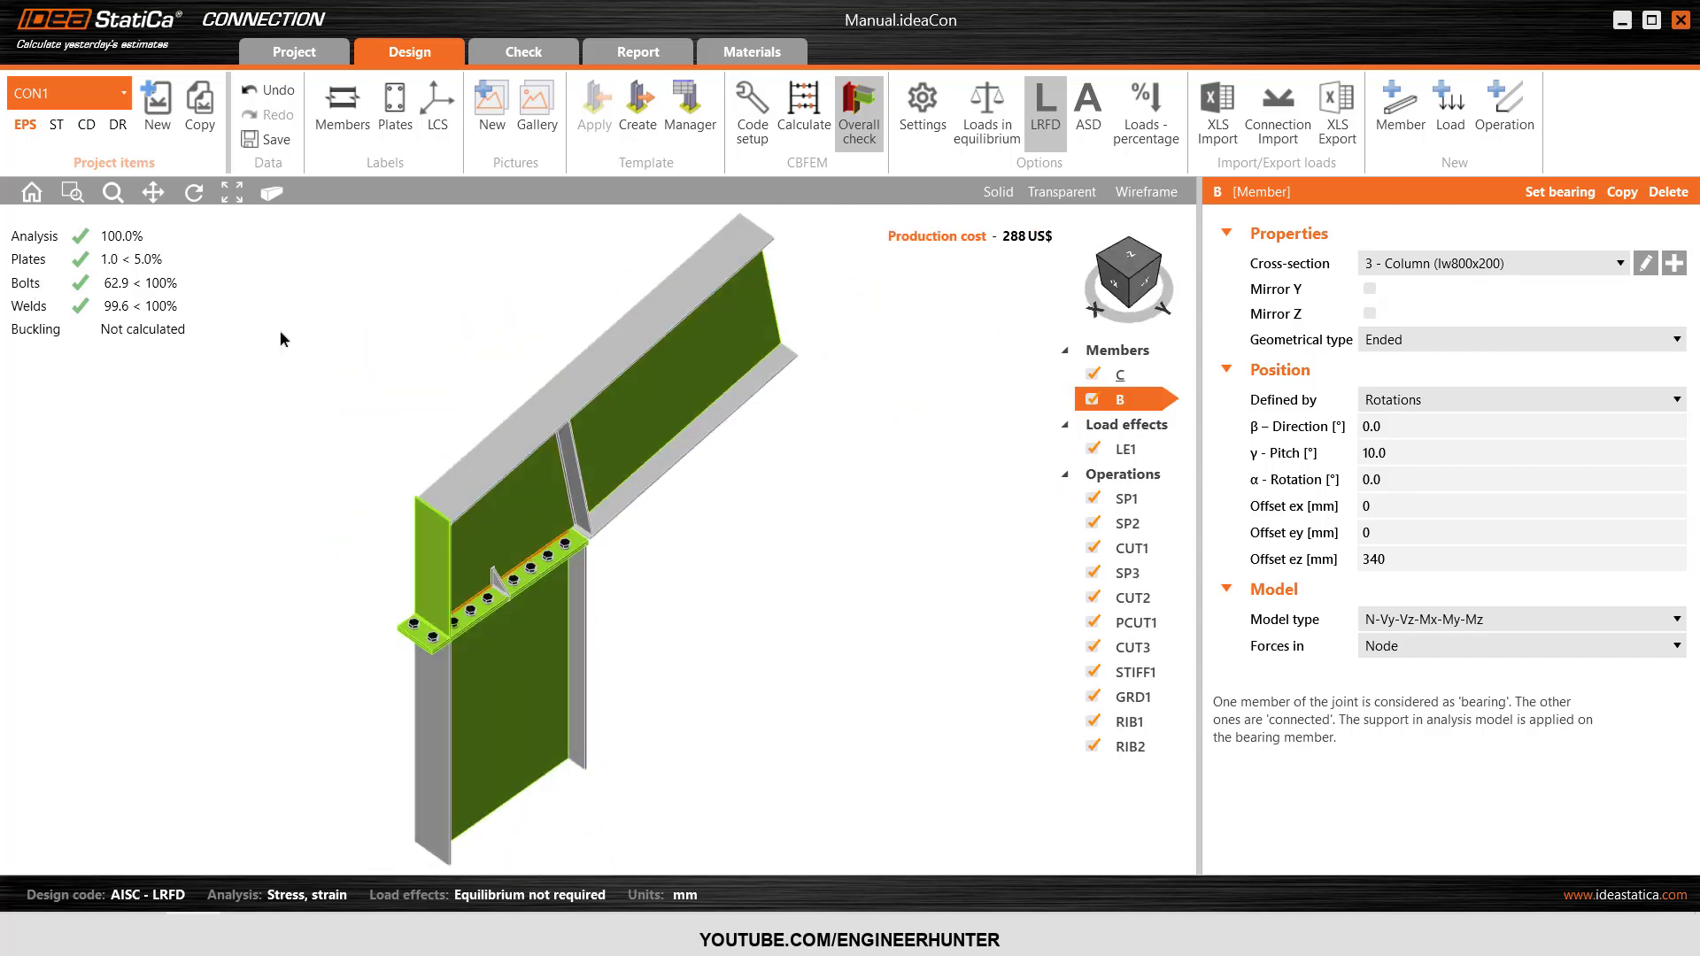
{"action": "scroll", "coordinate": [398, 641], "scroll_direction": "up", "scroll_amount": 3}
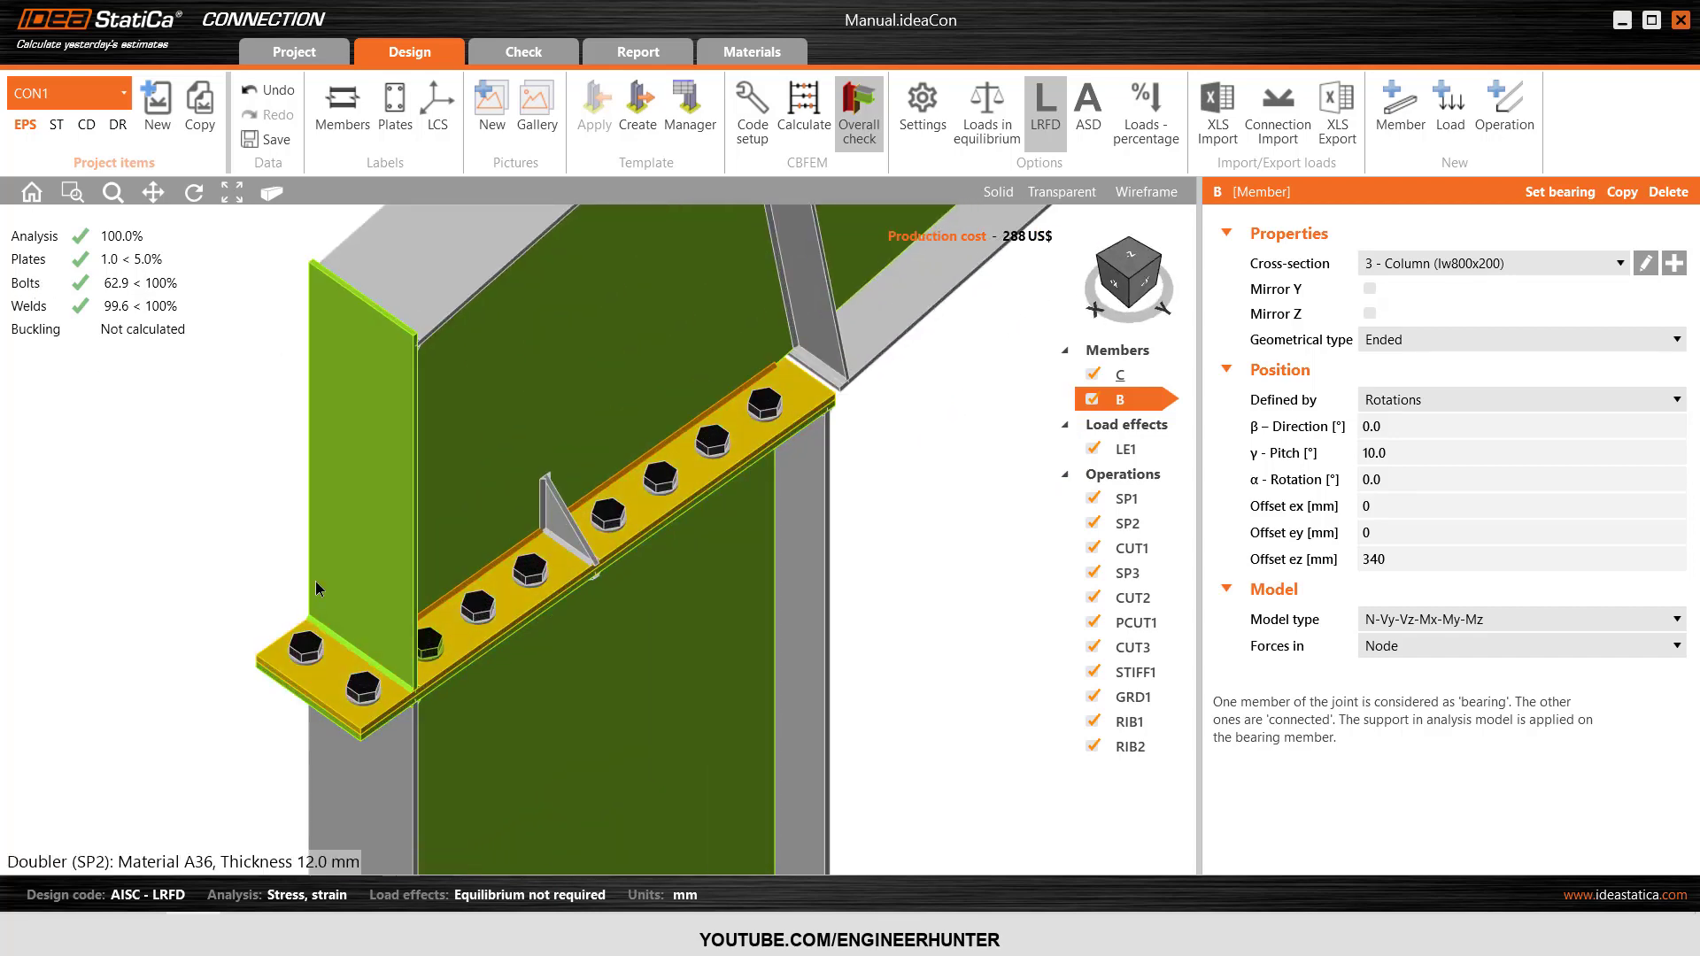
{"action": "left_click", "coordinate": [303, 649]}
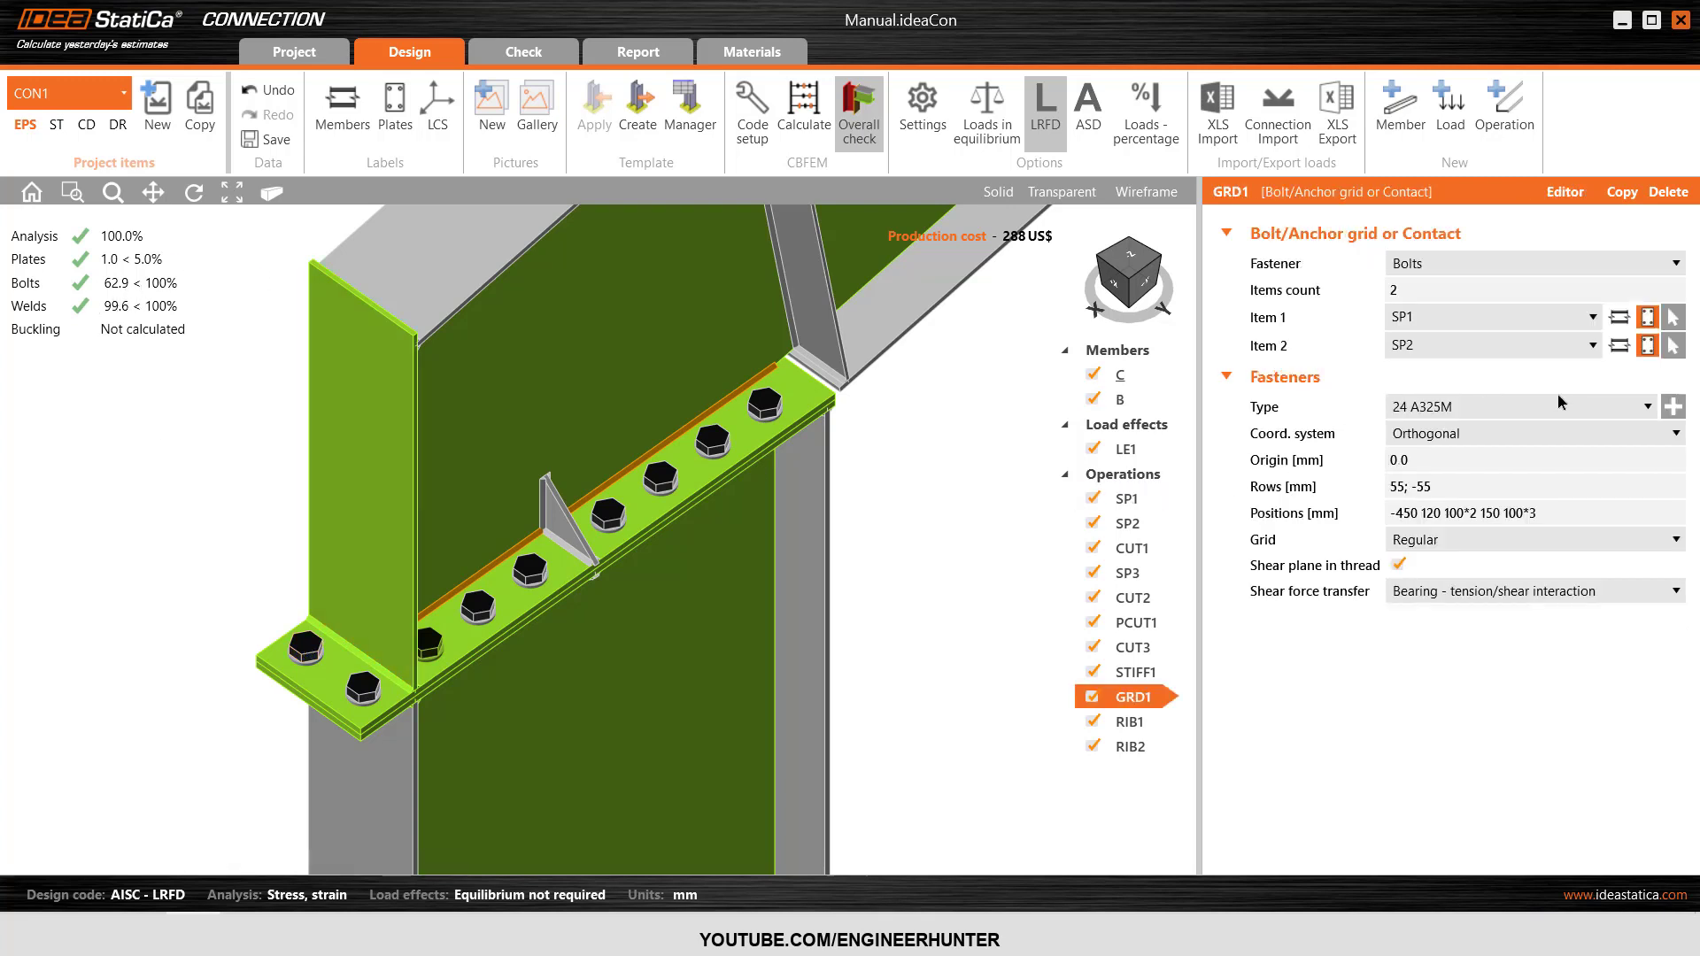
{"action": "left_click", "coordinate": [1452, 409]}
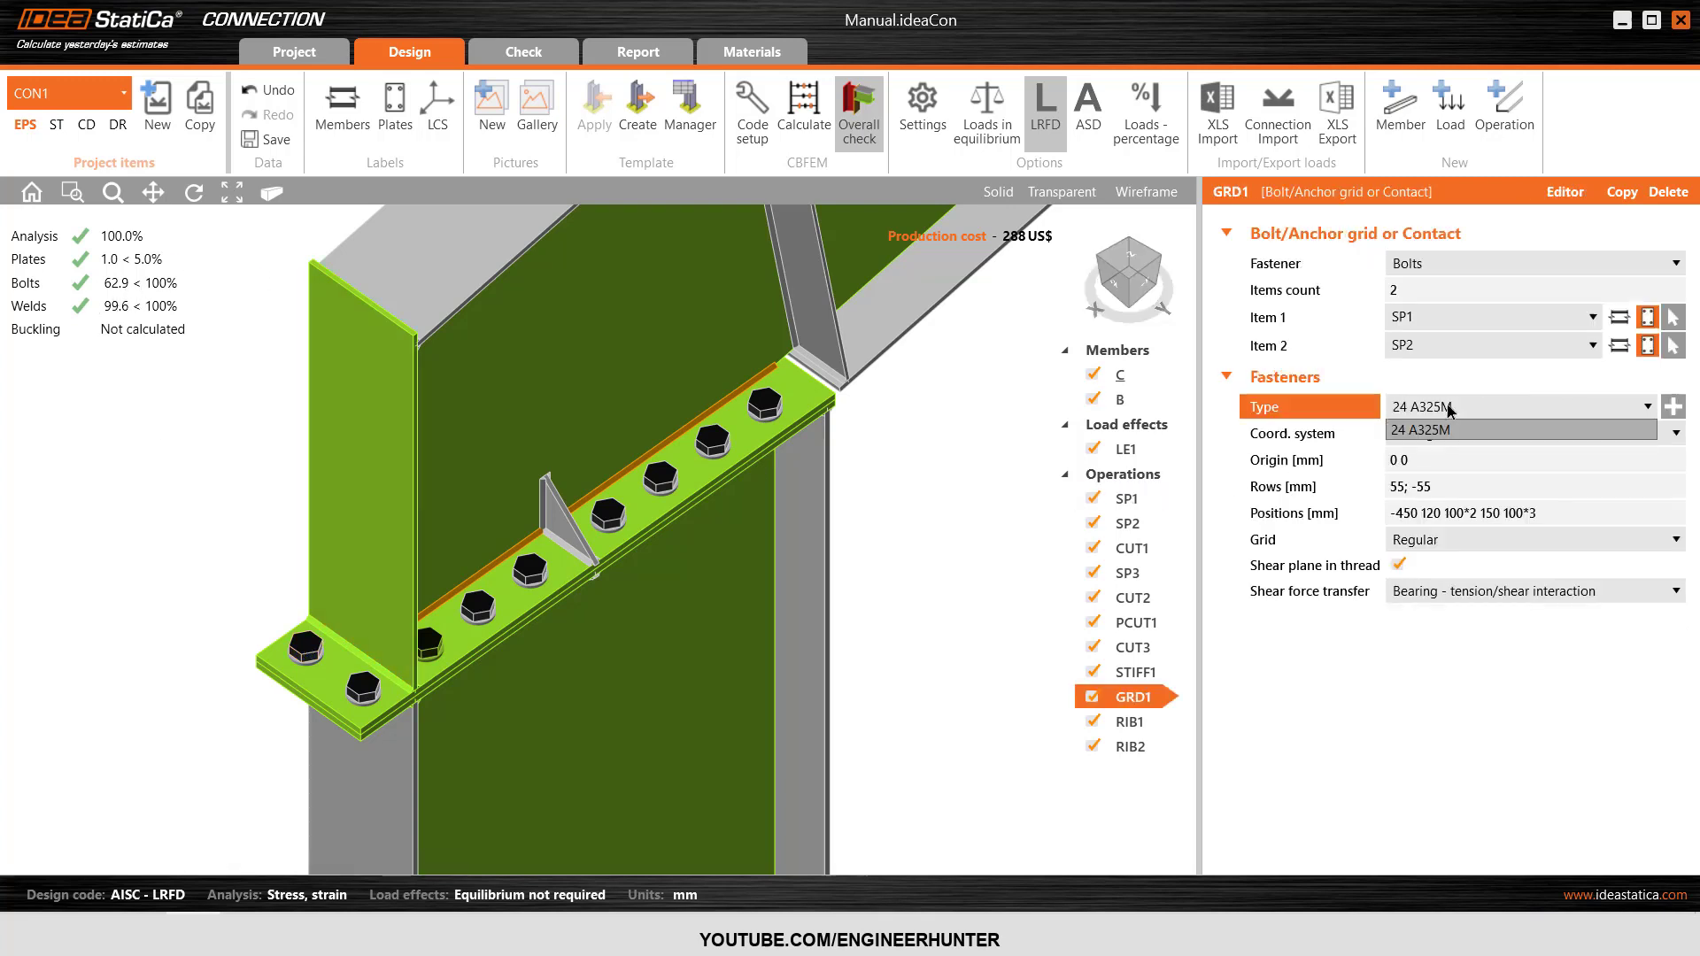
{"action": "left_click", "coordinate": [1672, 408]}
{"action": "left_click", "coordinate": [960, 199]}
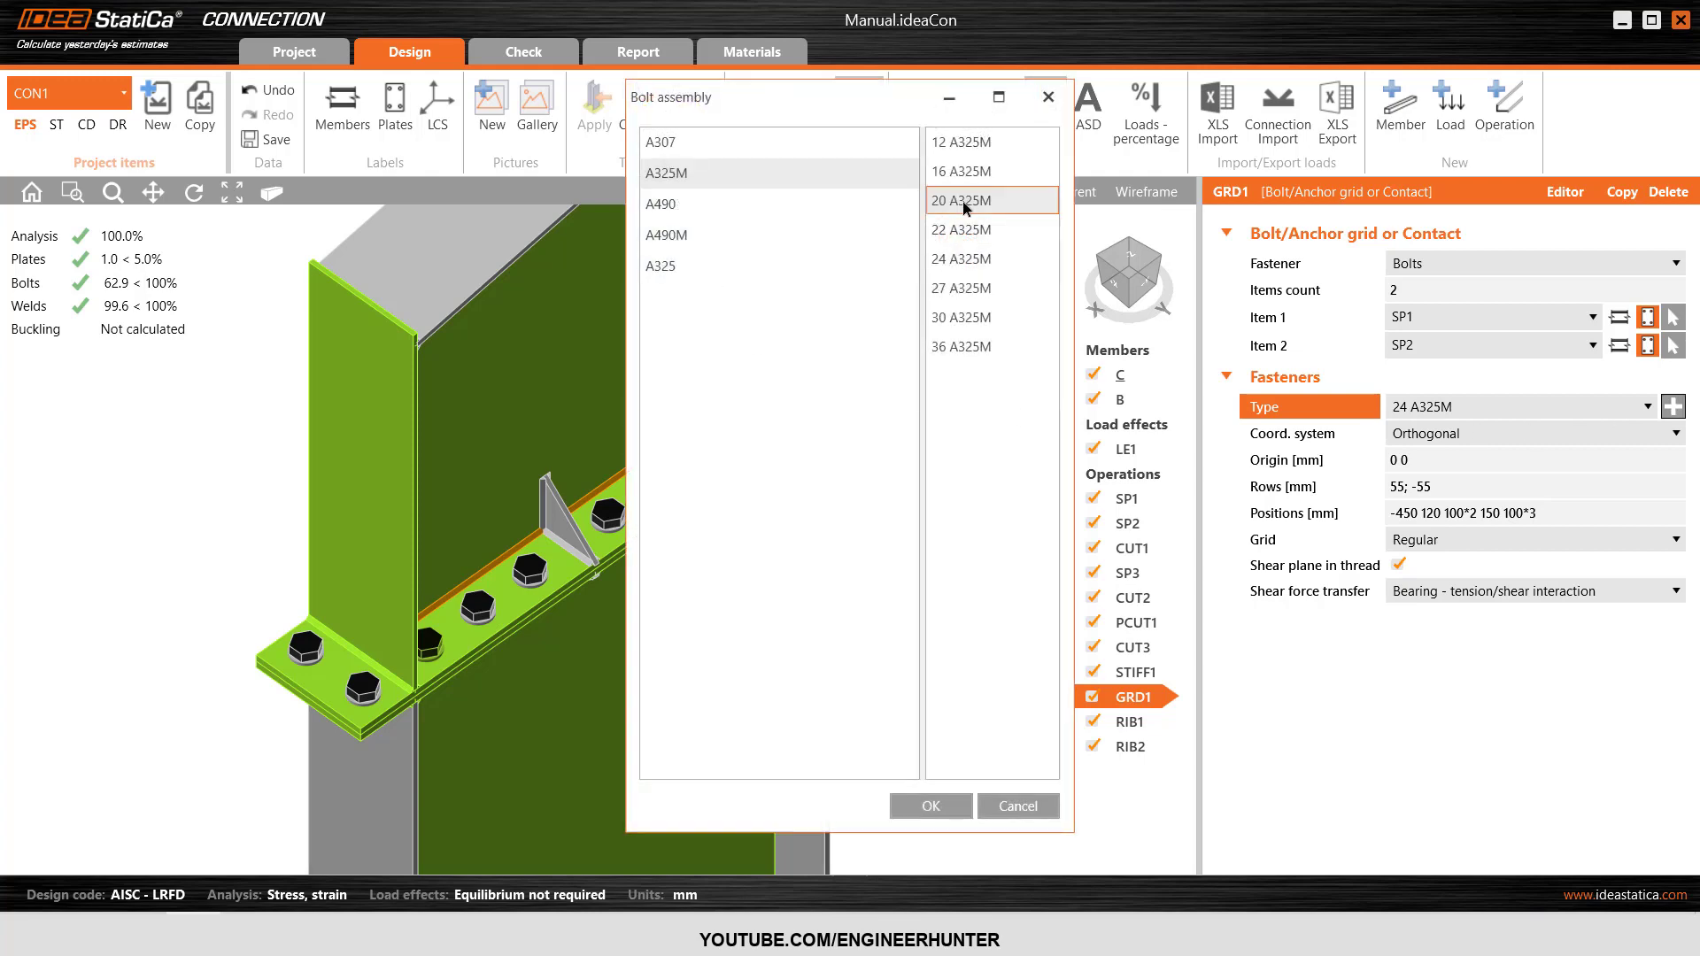
{"action": "left_click", "coordinate": [937, 804]}
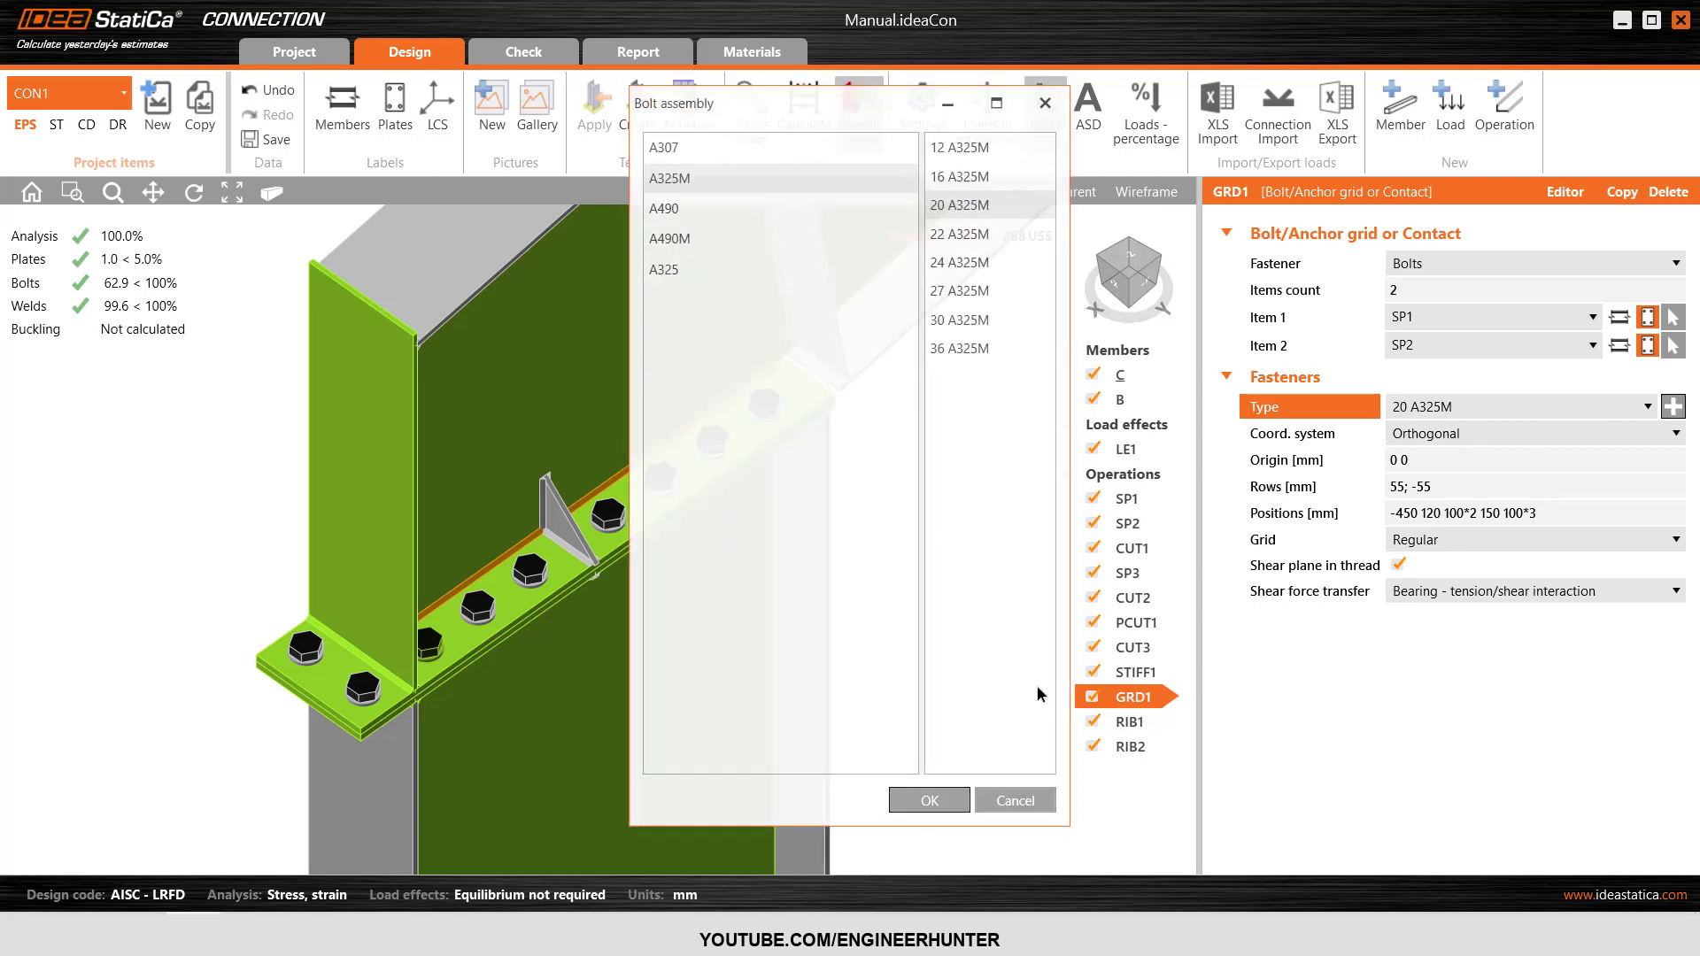
- Check the bolt layout from the side and in 3D, and recalculate the connection with the smaller bolts
{"action": "left_click", "coordinate": [1146, 287]}
{"action": "left_click", "coordinate": [1145, 287]}
{"action": "scroll", "coordinate": [447, 464], "scroll_direction": "up", "scroll_amount": 4}
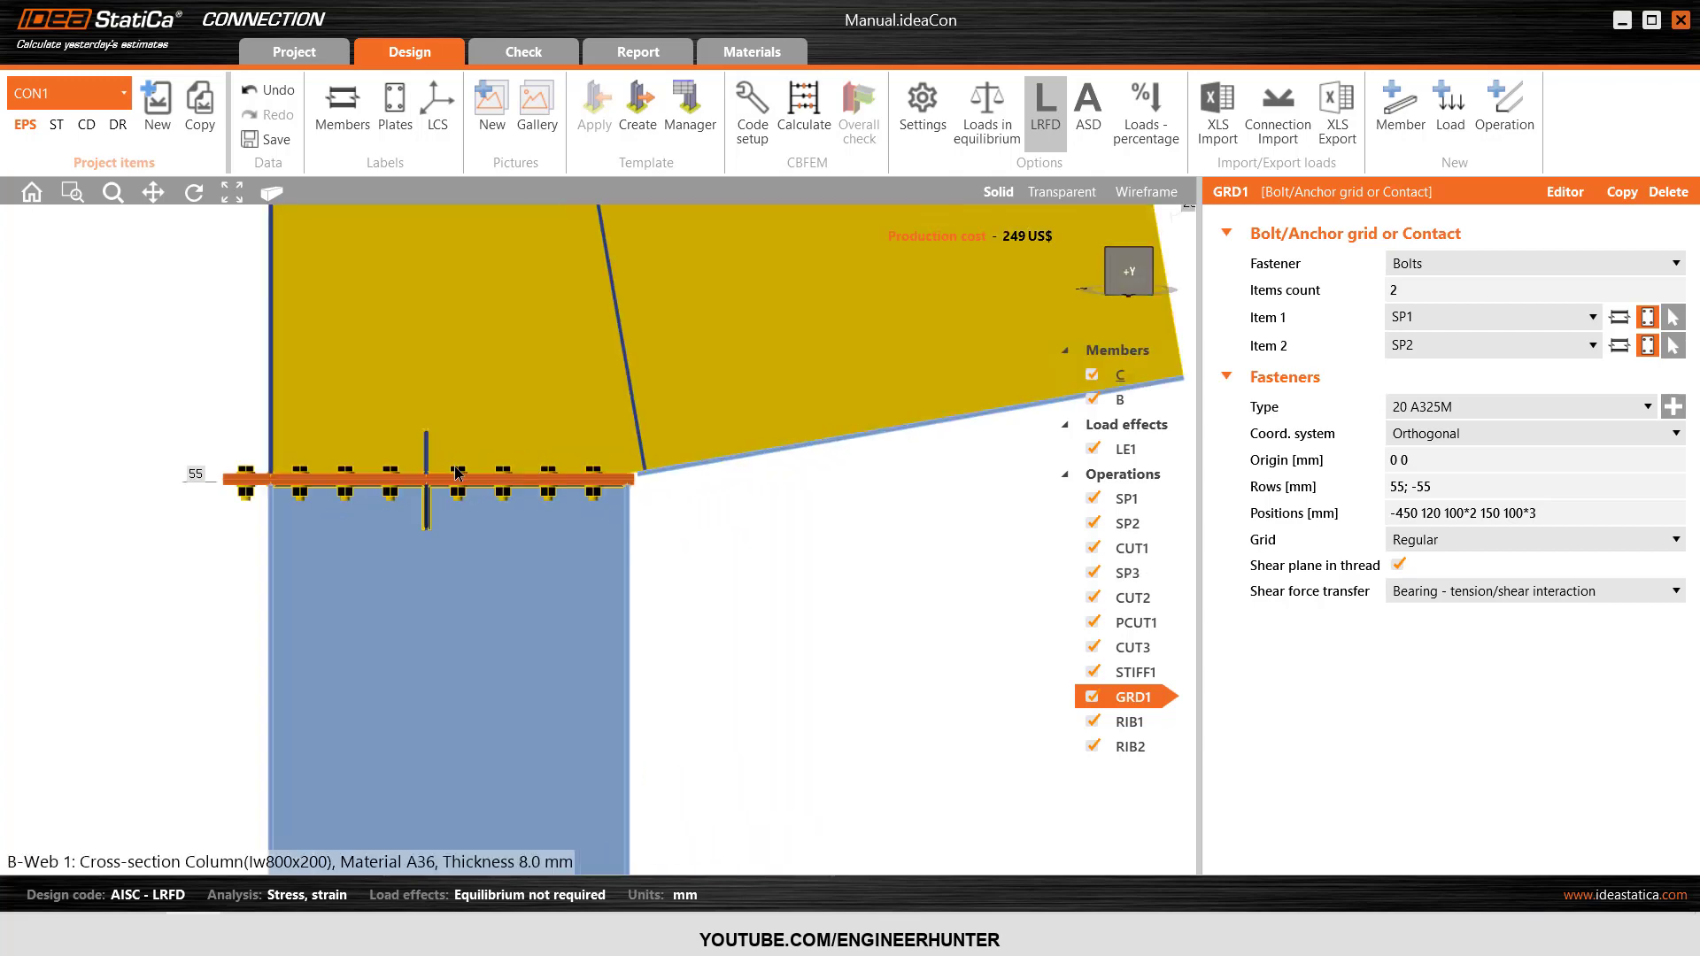
{"action": "scroll", "coordinate": [458, 474], "scroll_direction": "down", "scroll_amount": 3}
{"action": "left_click", "coordinate": [1110, 254]}
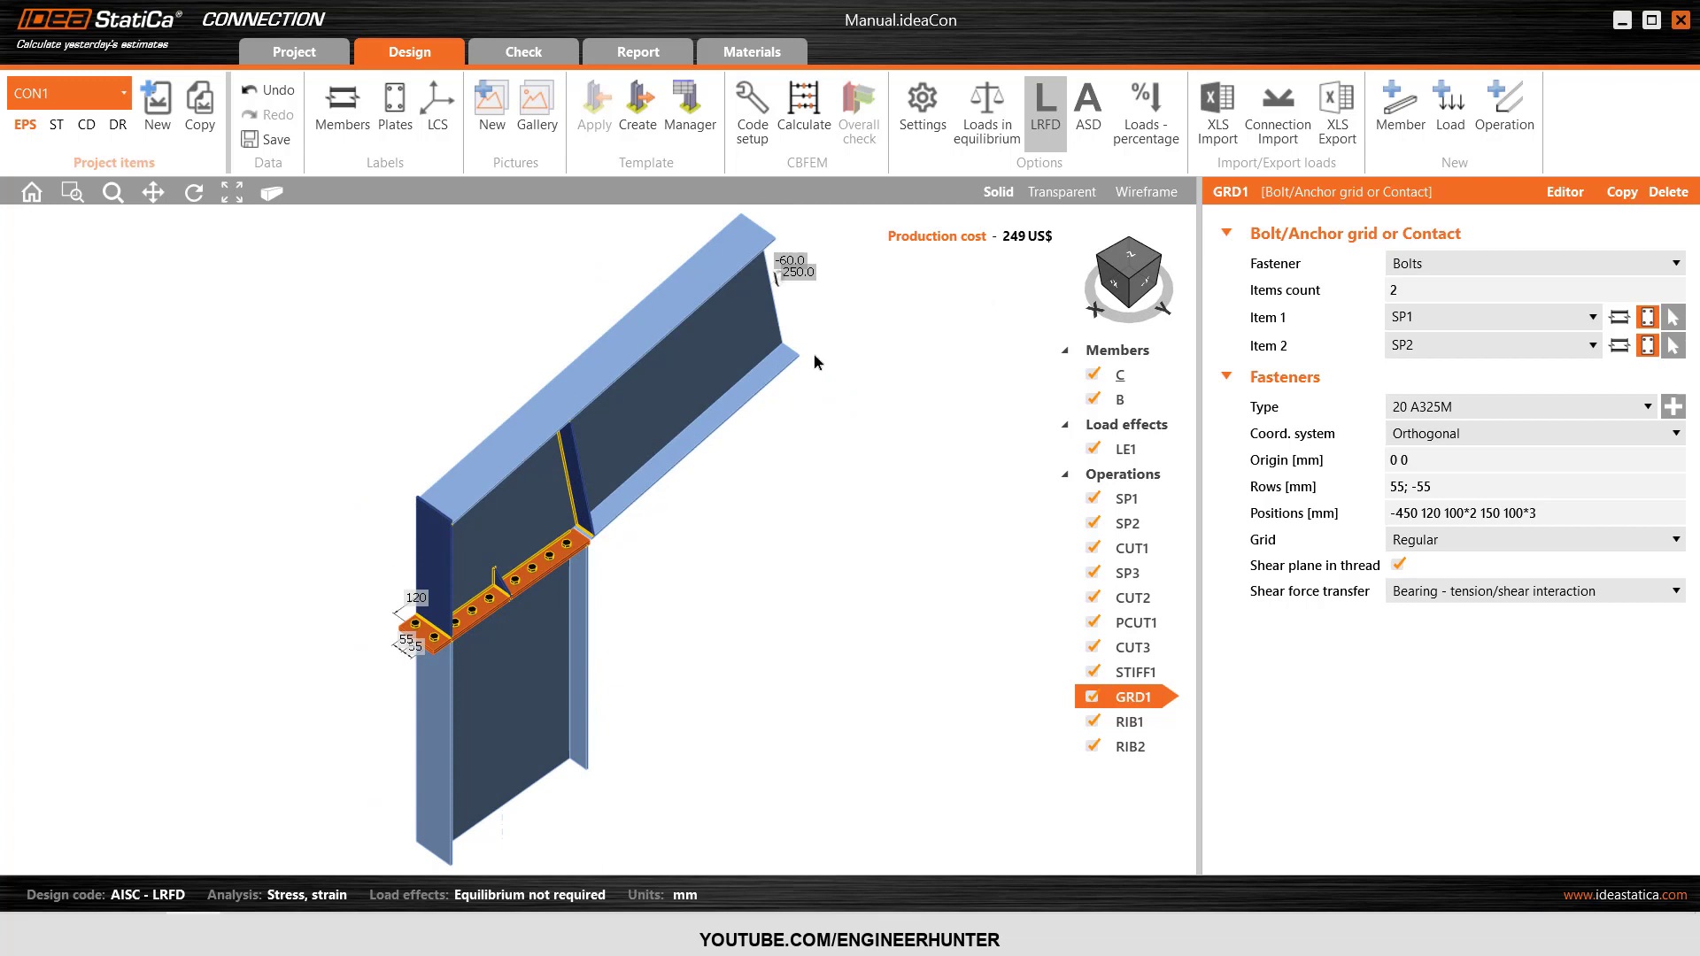
{"action": "left_click", "coordinate": [804, 115]}
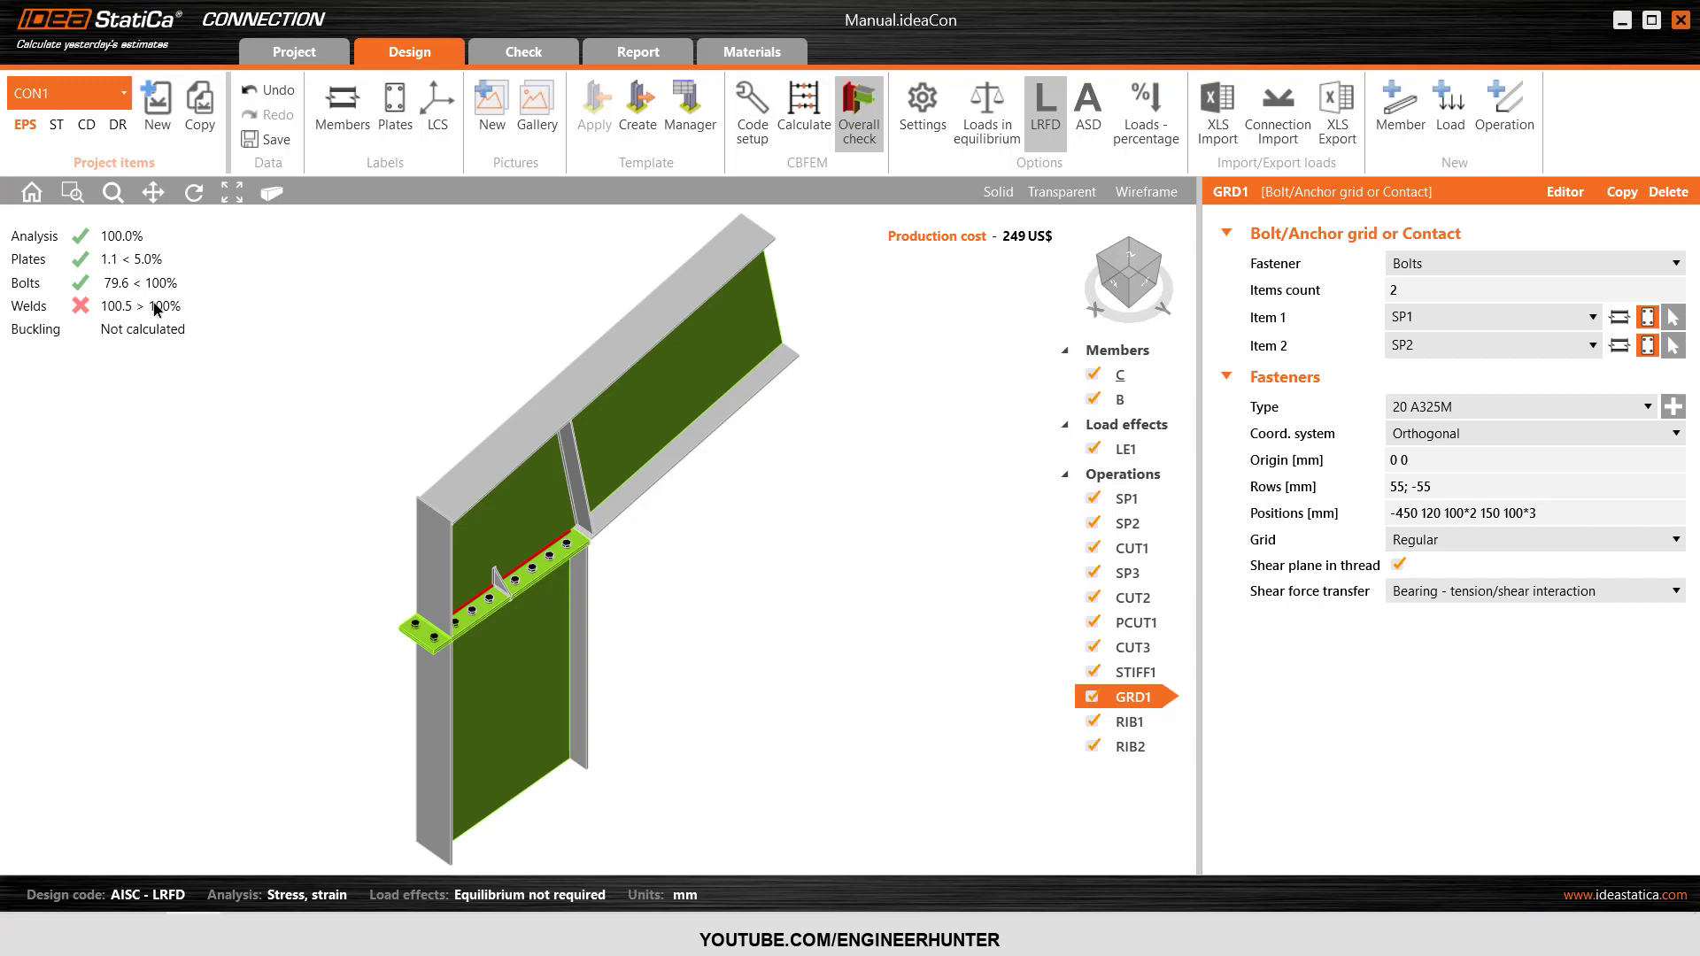
- Examine the web weld along plate SP2 and the corner where member B's bottom flange meets the plate's end
{"action": "left_click", "coordinate": [1144, 283]}
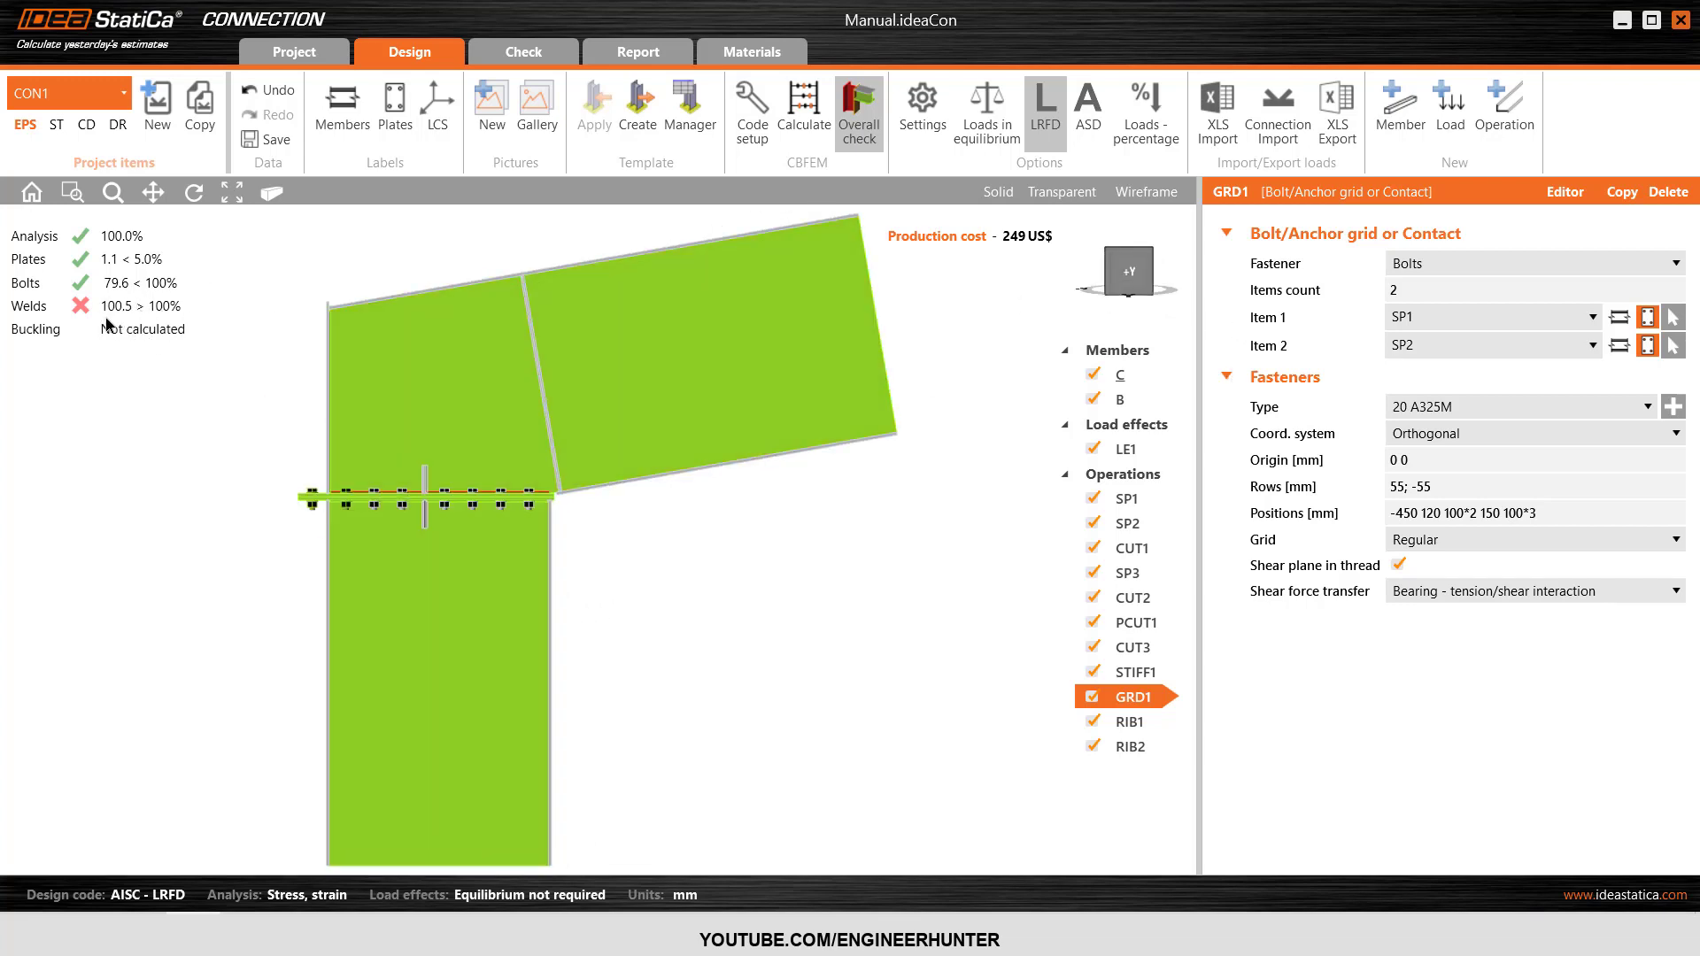
{"action": "scroll", "coordinate": [428, 506], "scroll_direction": "up", "scroll_amount": 4}
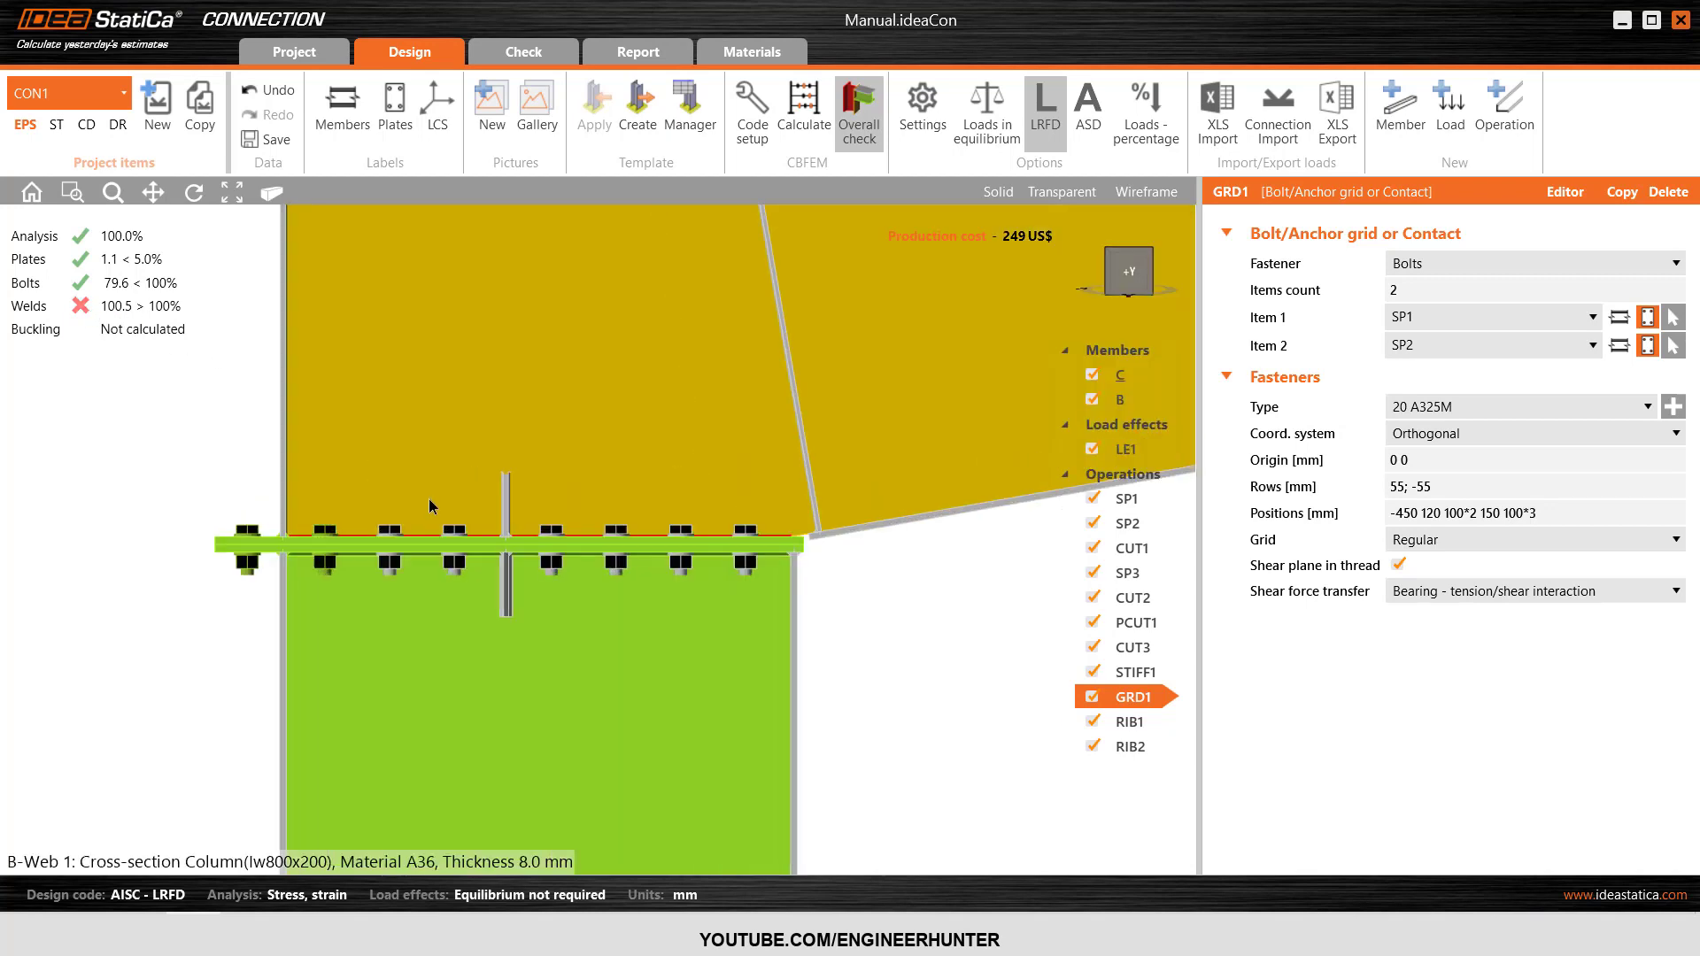
{"action": "scroll", "coordinate": [429, 506], "scroll_direction": "up", "scroll_amount": 2}
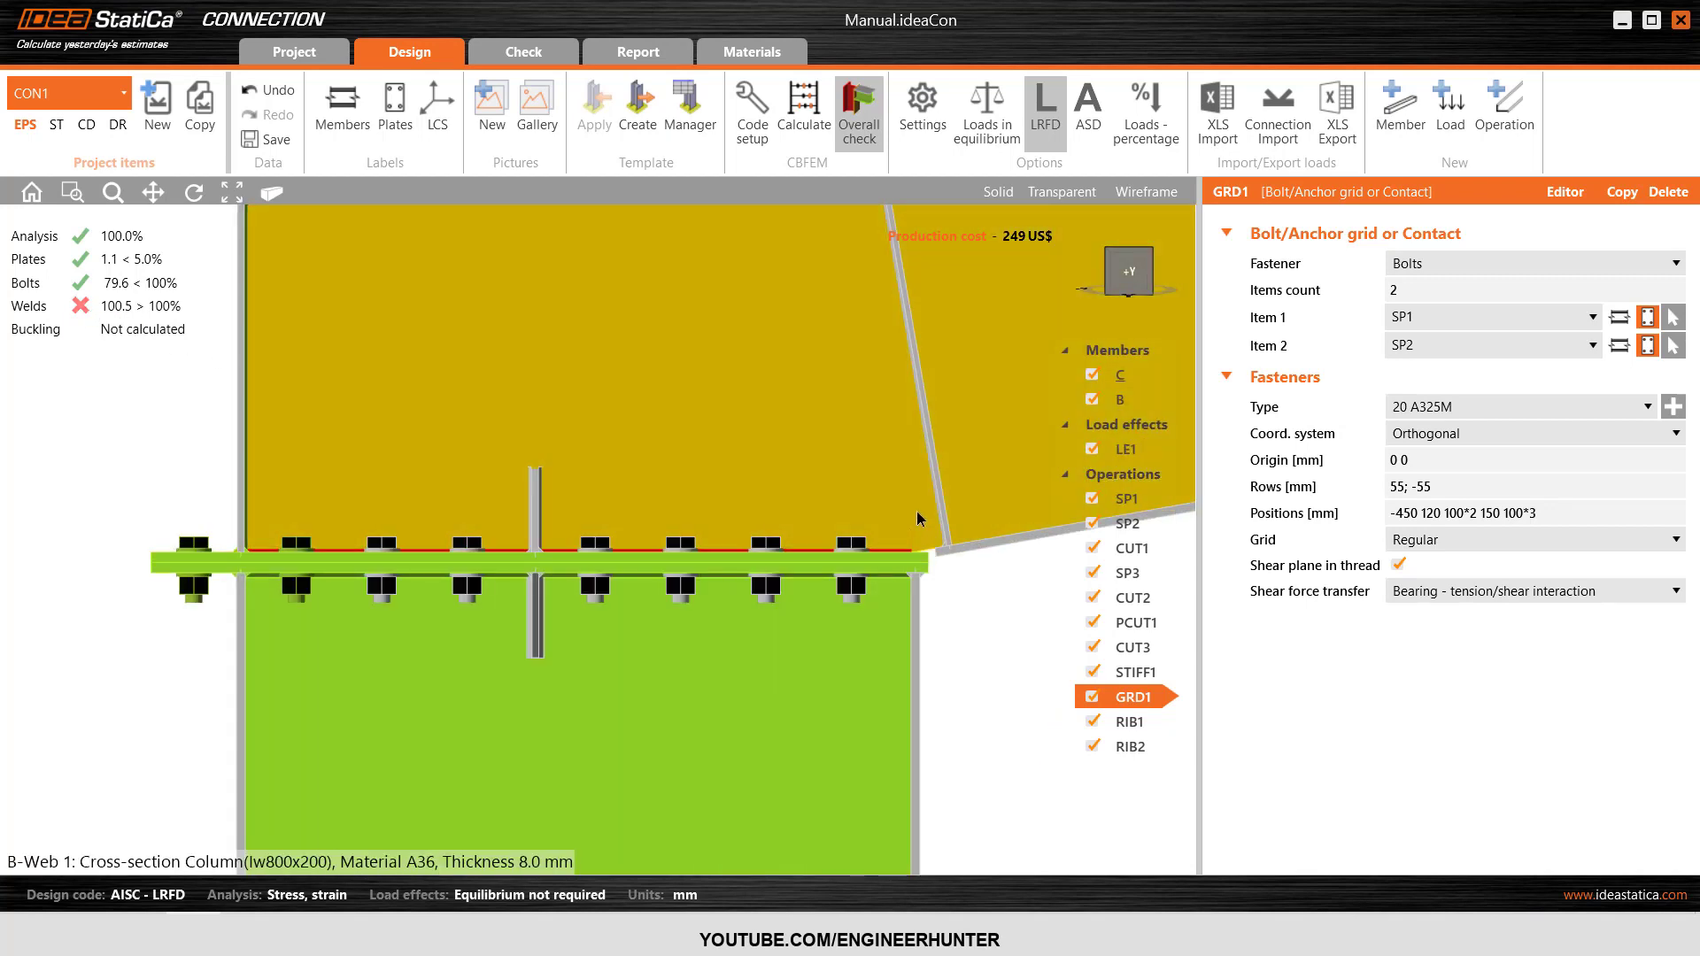
{"action": "scroll", "coordinate": [556, 340], "scroll_direction": "down", "scroll_amount": 4}
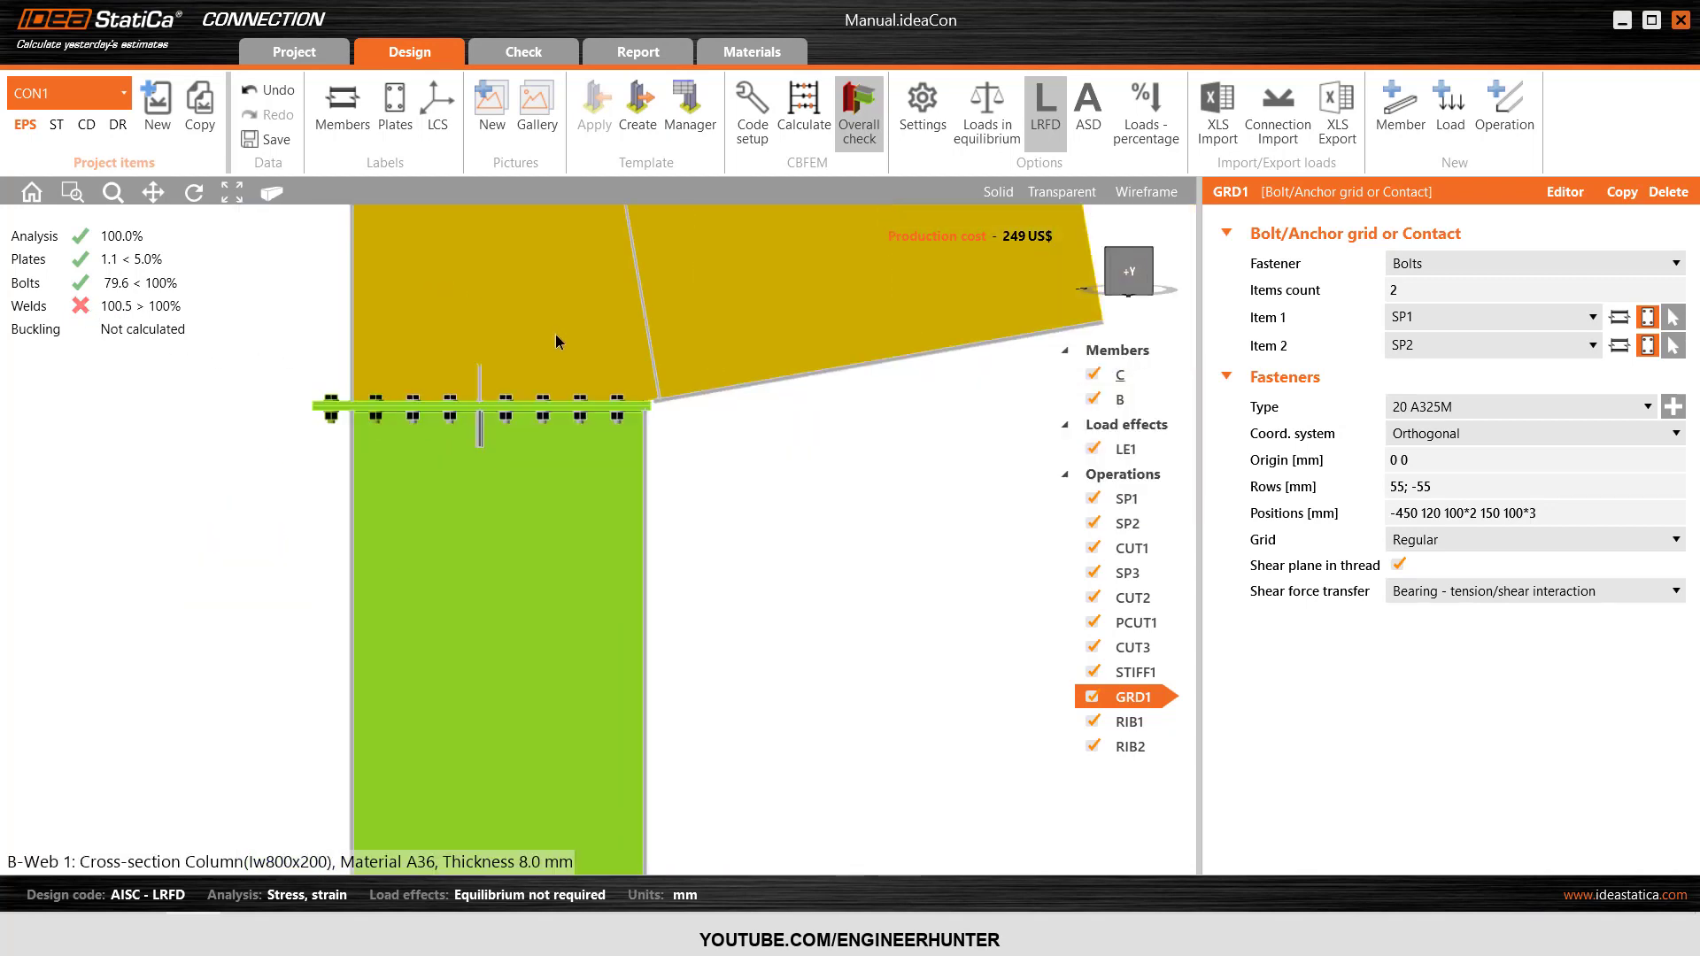
{"action": "left_click", "coordinate": [1113, 253]}
{"action": "scroll", "coordinate": [547, 542], "scroll_direction": "up", "scroll_amount": 5}
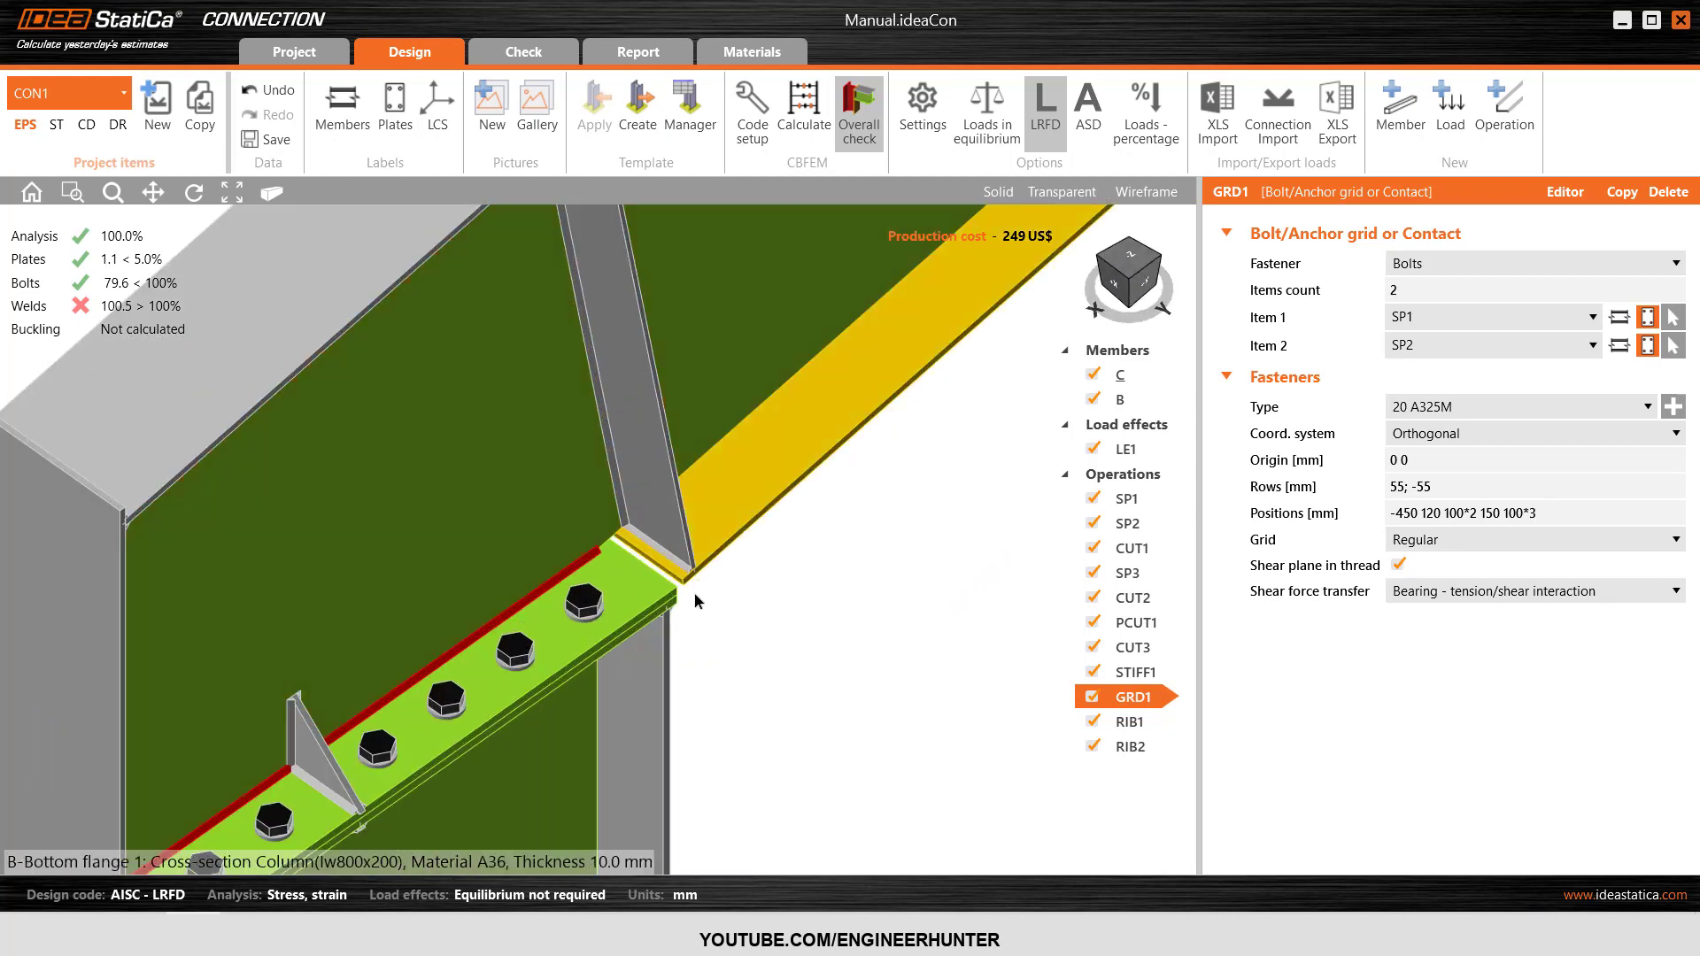
{"action": "scroll", "coordinate": [735, 581], "scroll_direction": "up", "scroll_amount": 3}
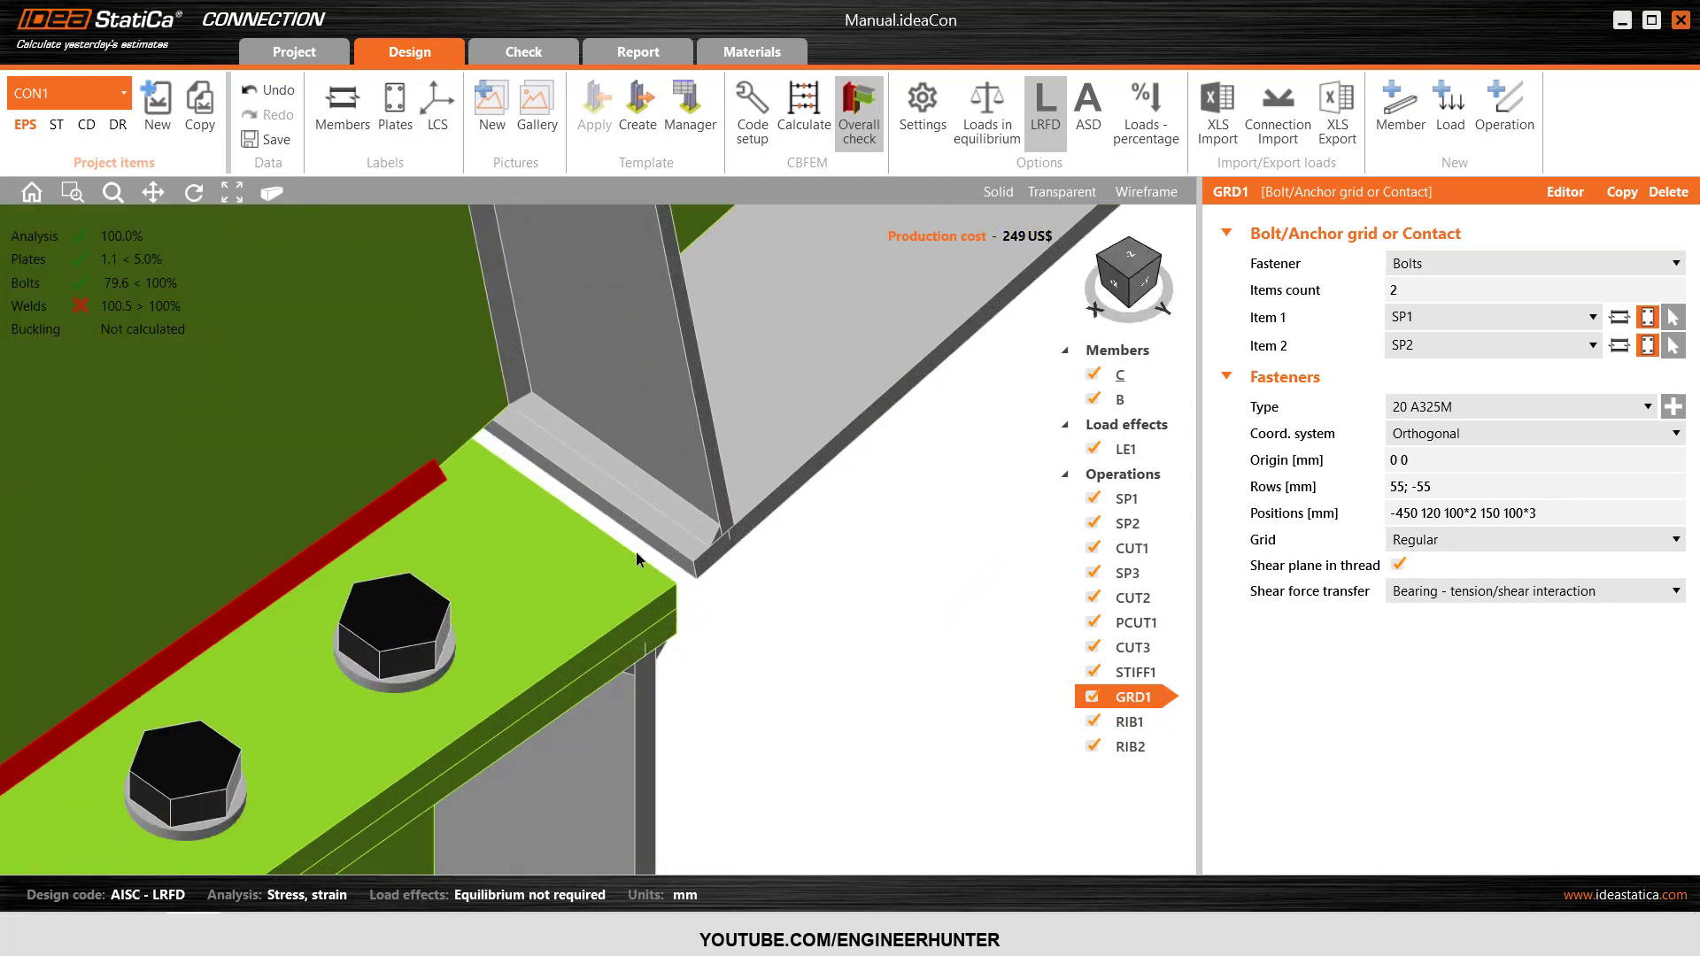
{"action": "scroll", "coordinate": [705, 580], "scroll_direction": "up", "scroll_amount": 2}
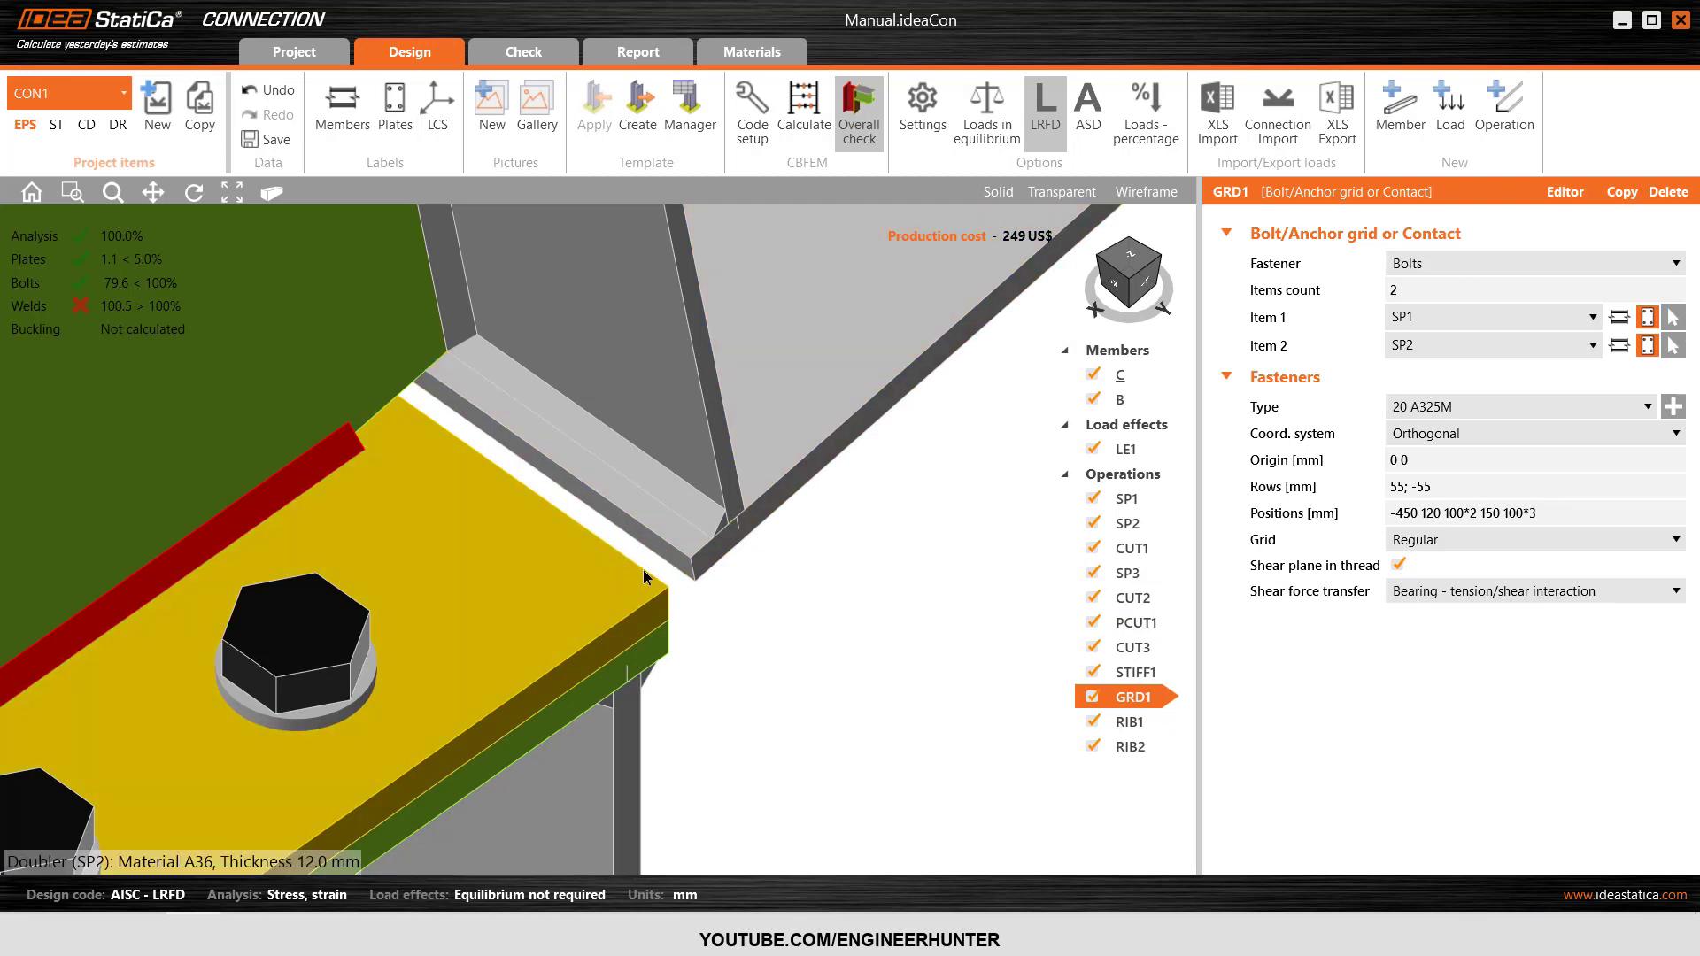
- Switch member B's cut CUT1 off and back on to identify the welds it controls
{"action": "left_click", "coordinate": [1138, 554]}
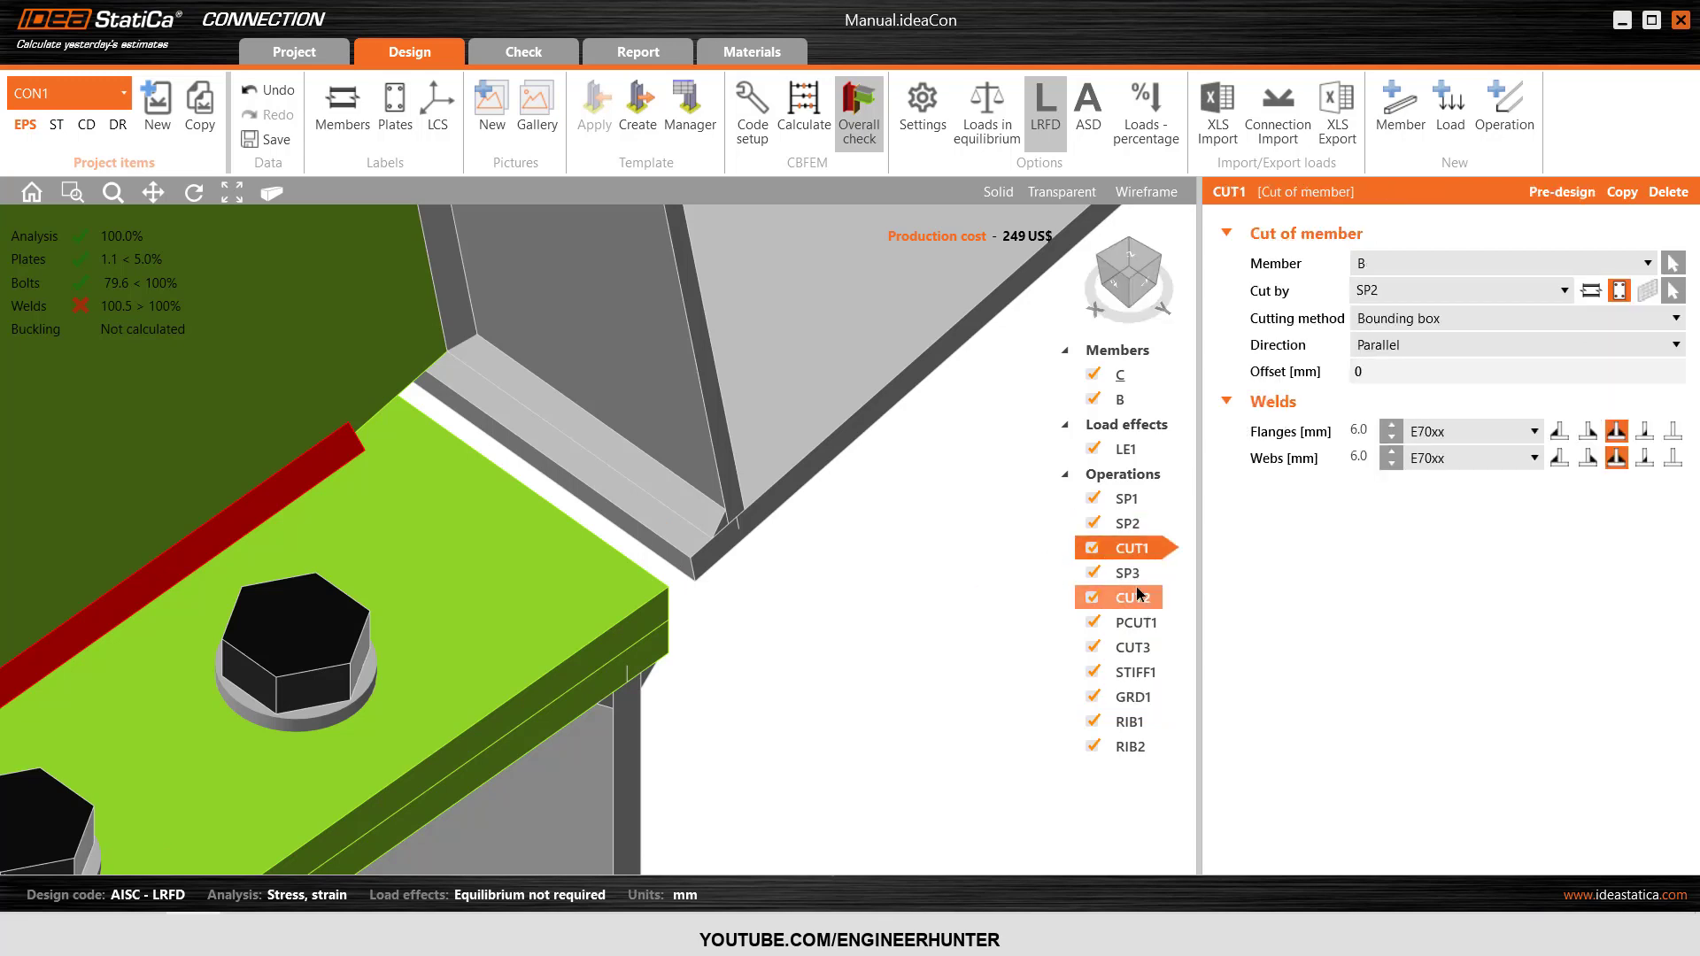
{"action": "left_click", "coordinate": [1094, 549]}
{"action": "left_click", "coordinate": [1094, 548]}
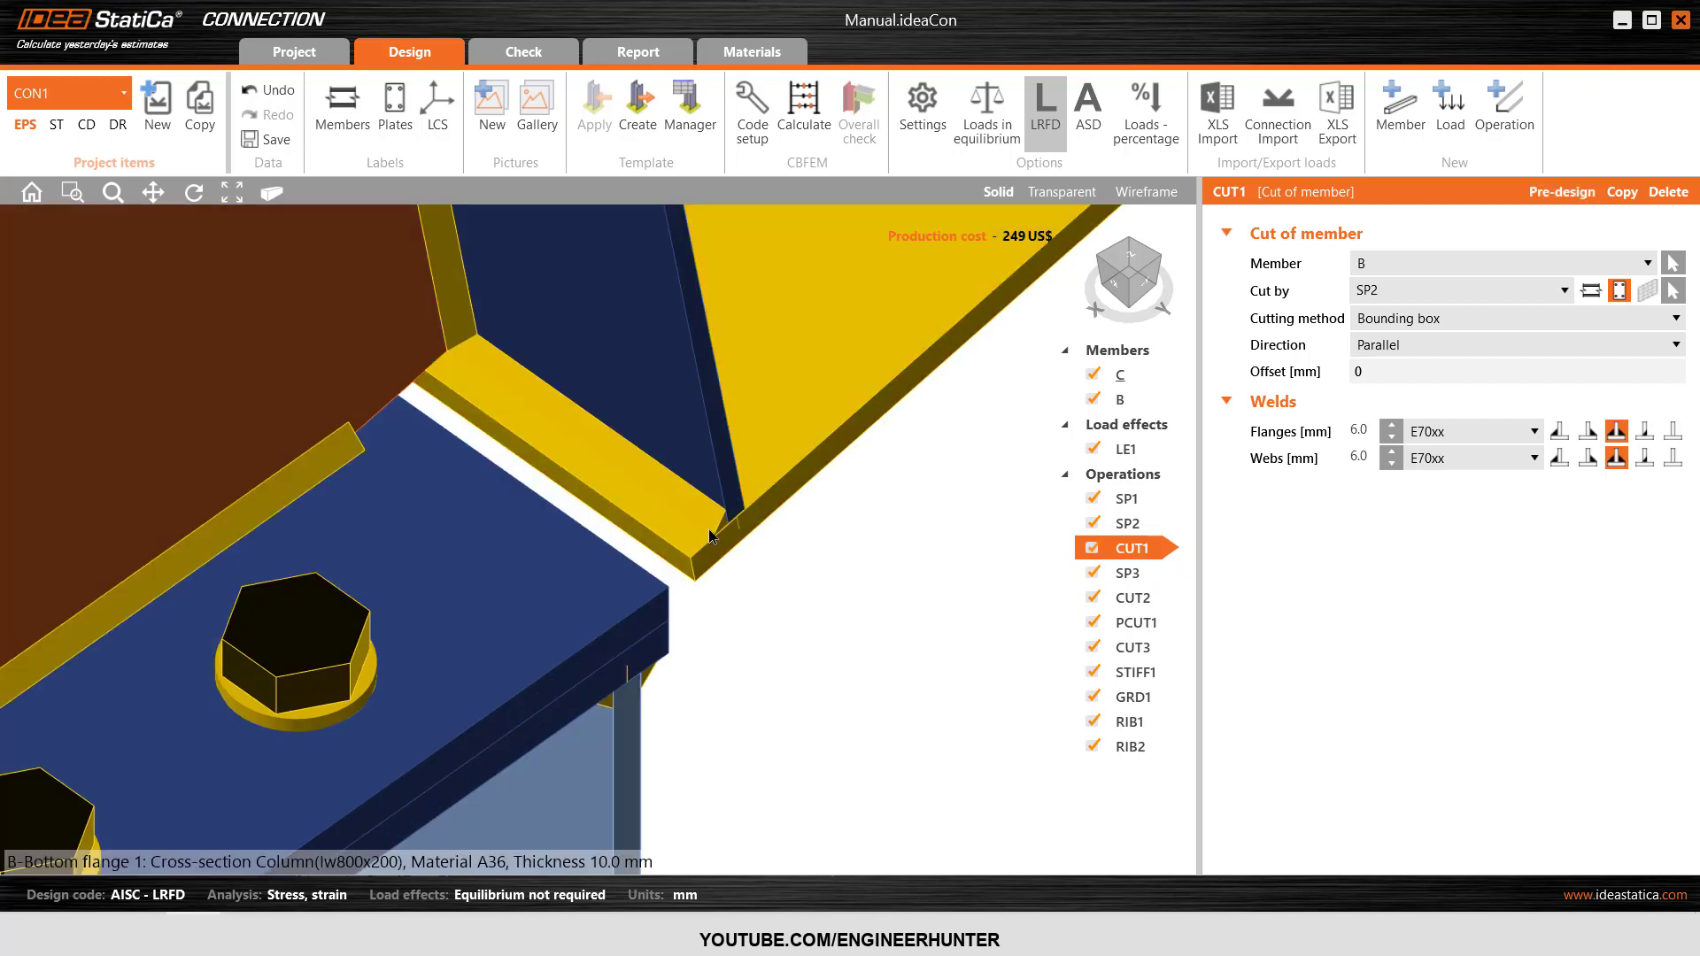
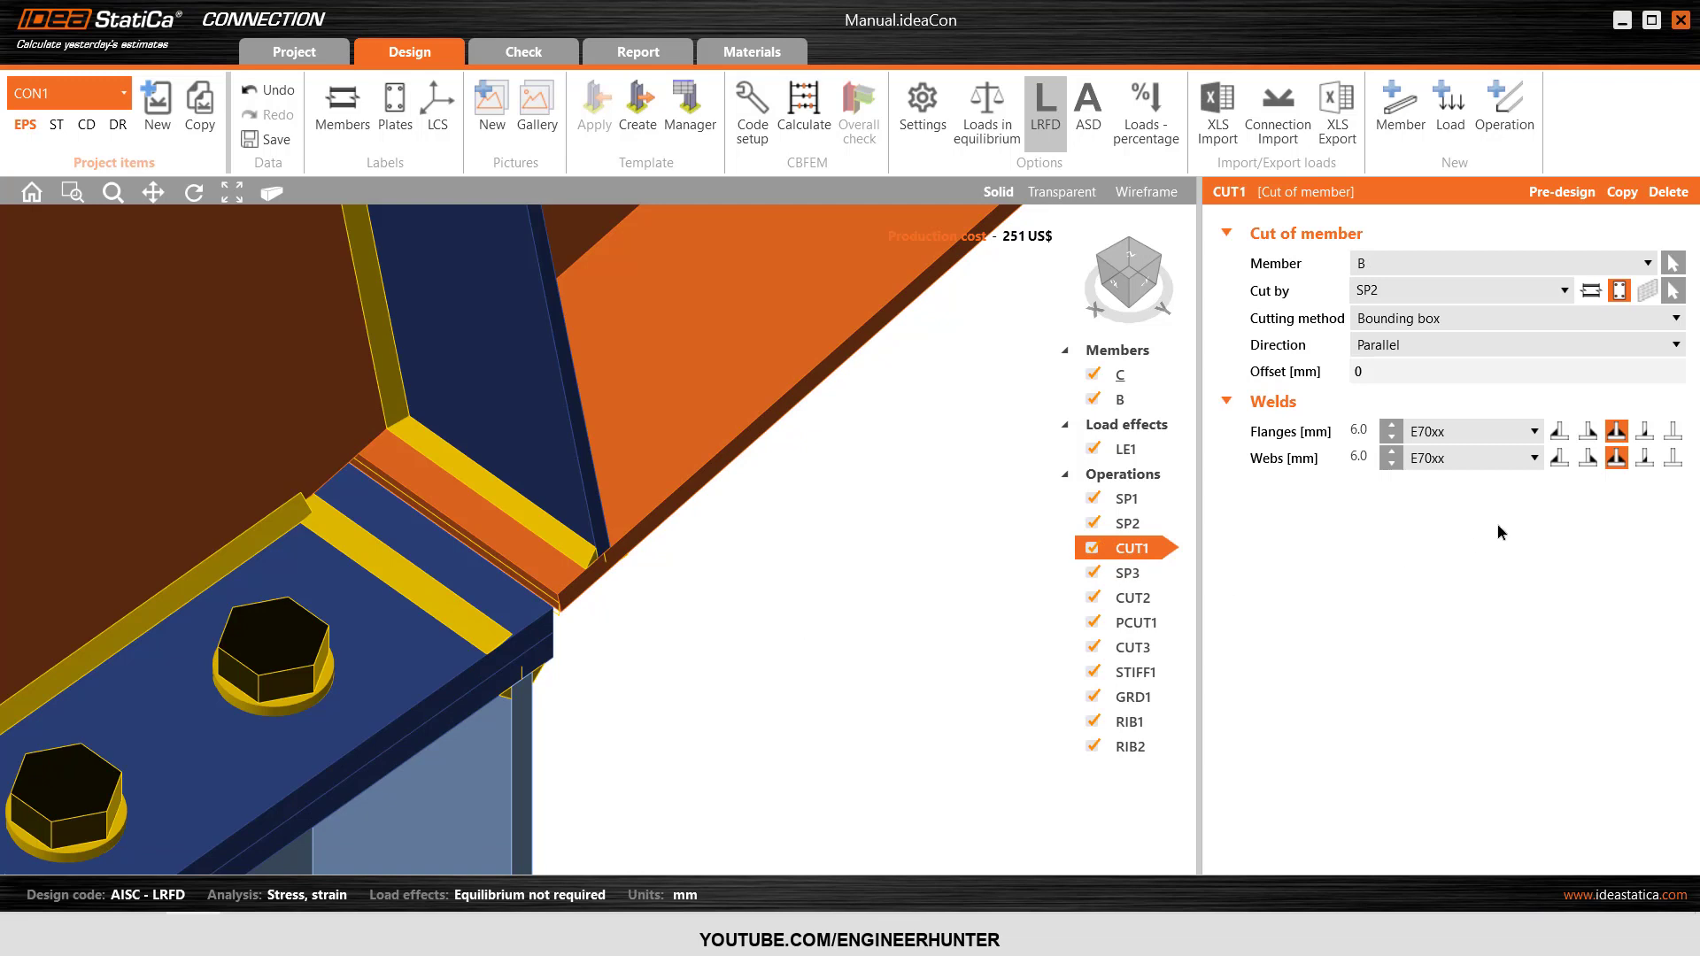
- Change the flange welds of cut CUT1 to a single-sided fillet, removing the one on the flange's inner side
{"action": "left_click", "coordinate": [1561, 434]}
{"action": "left_click", "coordinate": [1588, 432]}
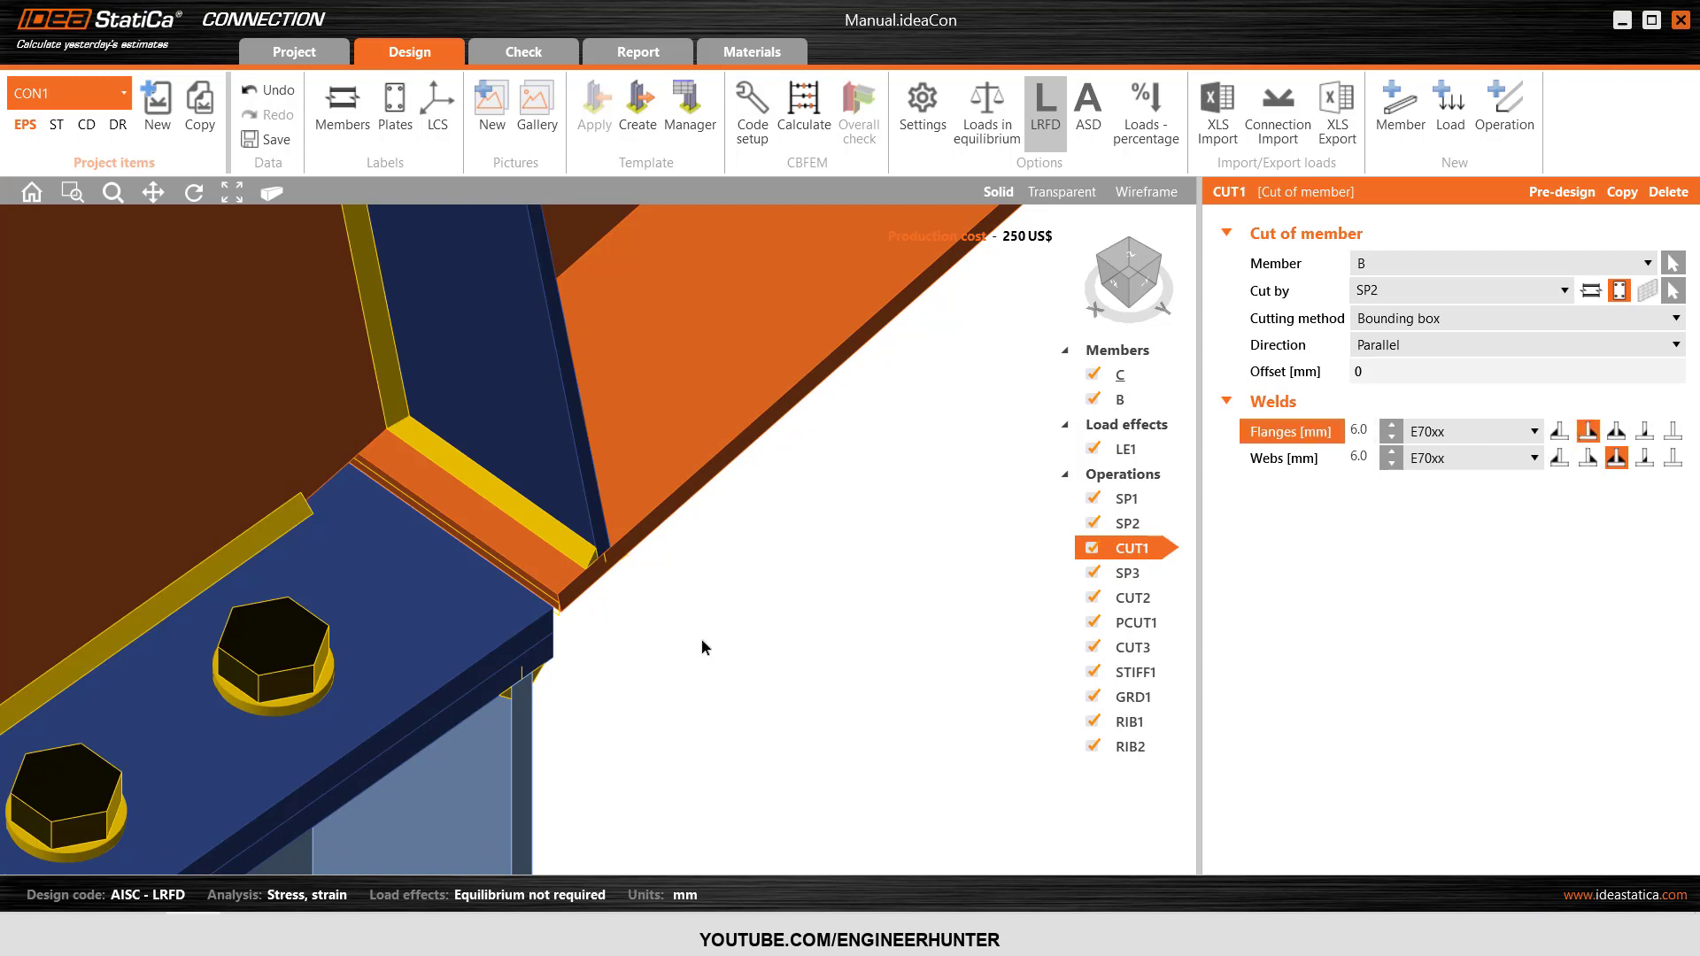
- Inspect the corner between member B's bottom flange and the end plate from the side, open member B's properties and recalculate the connection
{"action": "left_click", "coordinate": [1130, 267]}
{"action": "scroll", "coordinate": [645, 437], "scroll_direction": "up", "scroll_amount": 5}
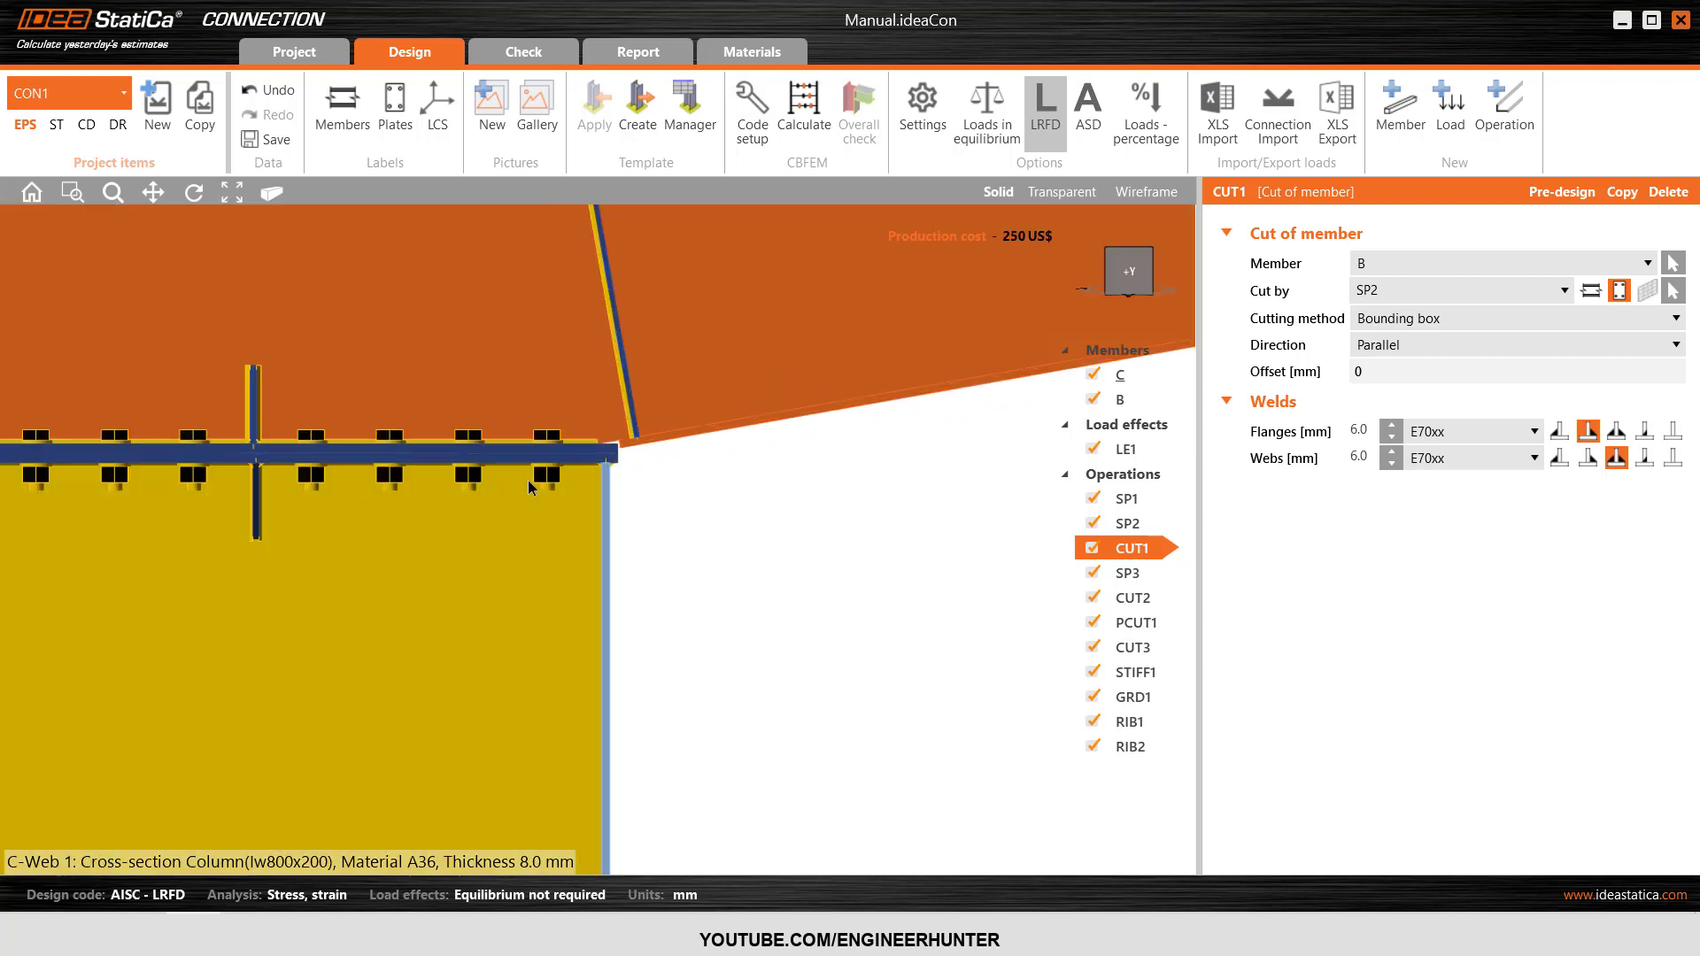
{"action": "scroll", "coordinate": [550, 493], "scroll_direction": "up", "scroll_amount": 2}
{"action": "scroll", "coordinate": [671, 504], "scroll_direction": "down", "scroll_amount": 5}
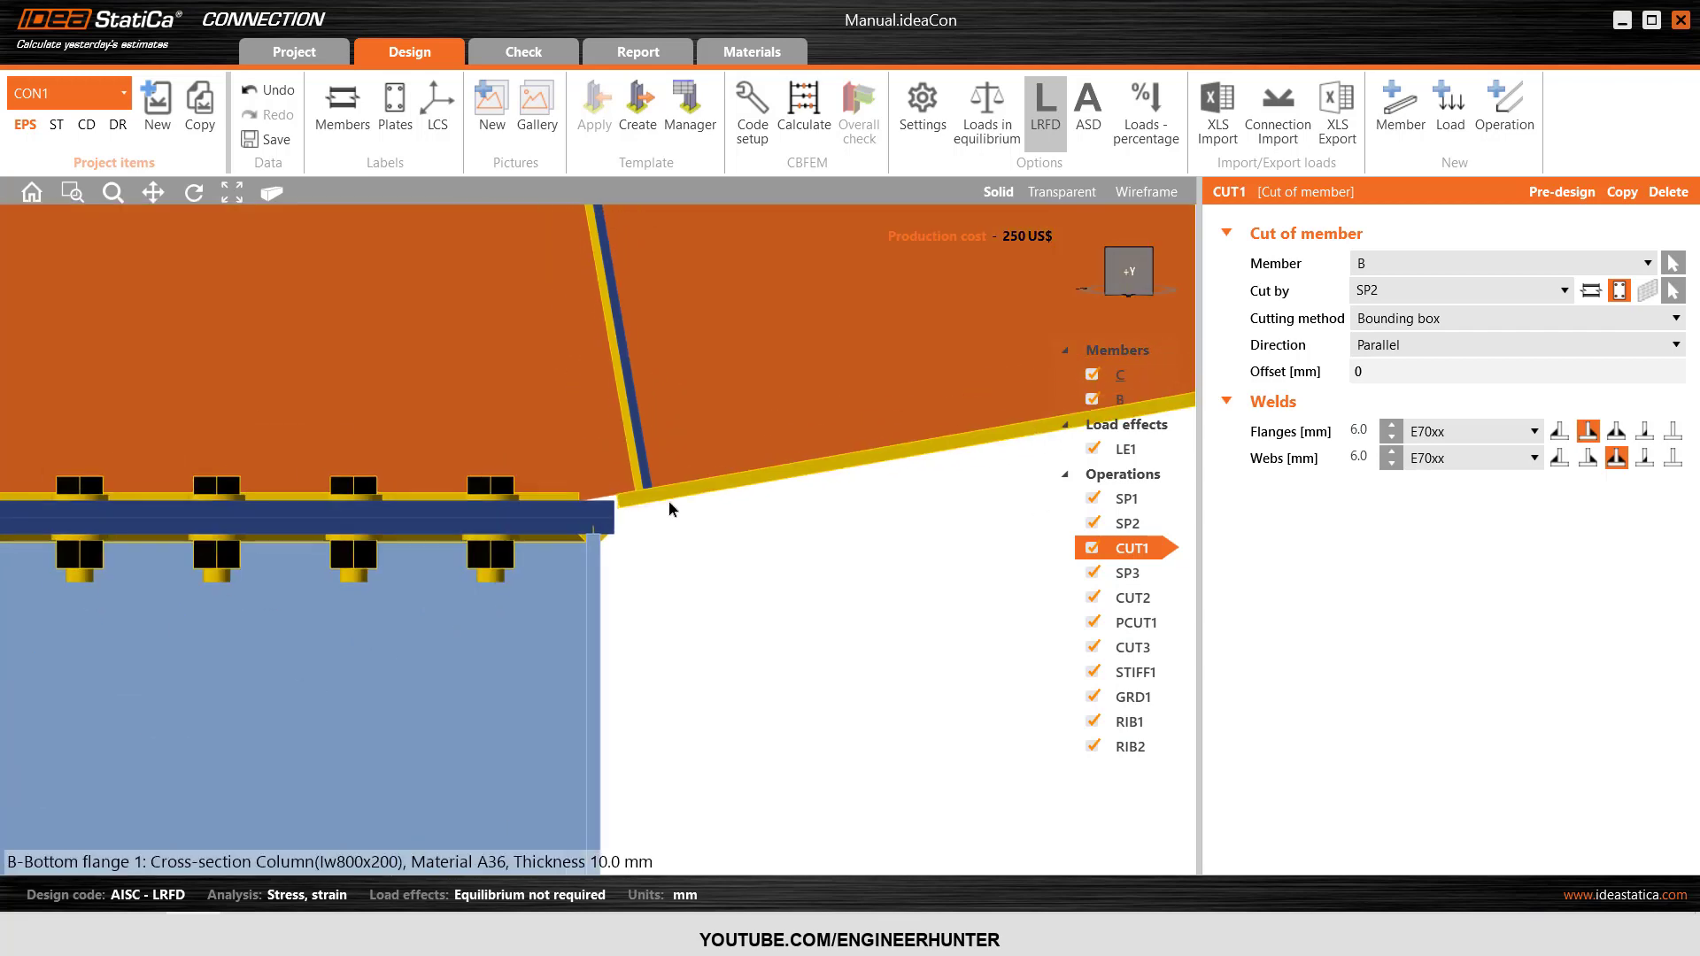
{"action": "left_click", "coordinate": [1120, 399]}
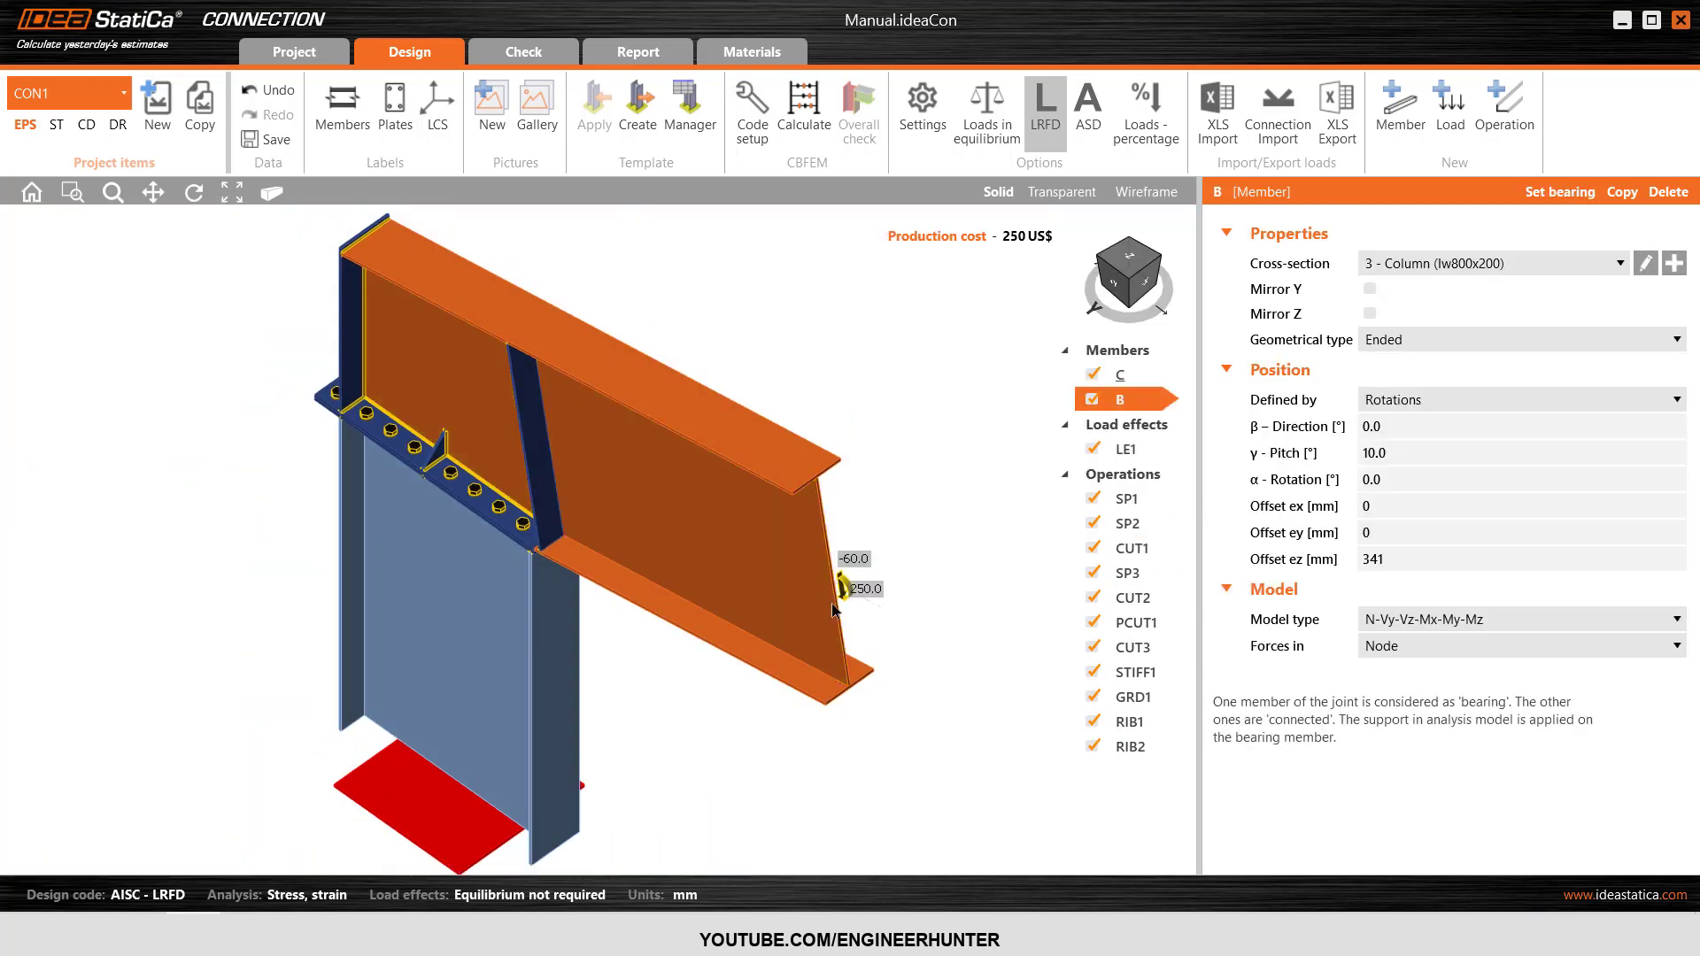
{"action": "left_click", "coordinate": [1108, 261]}
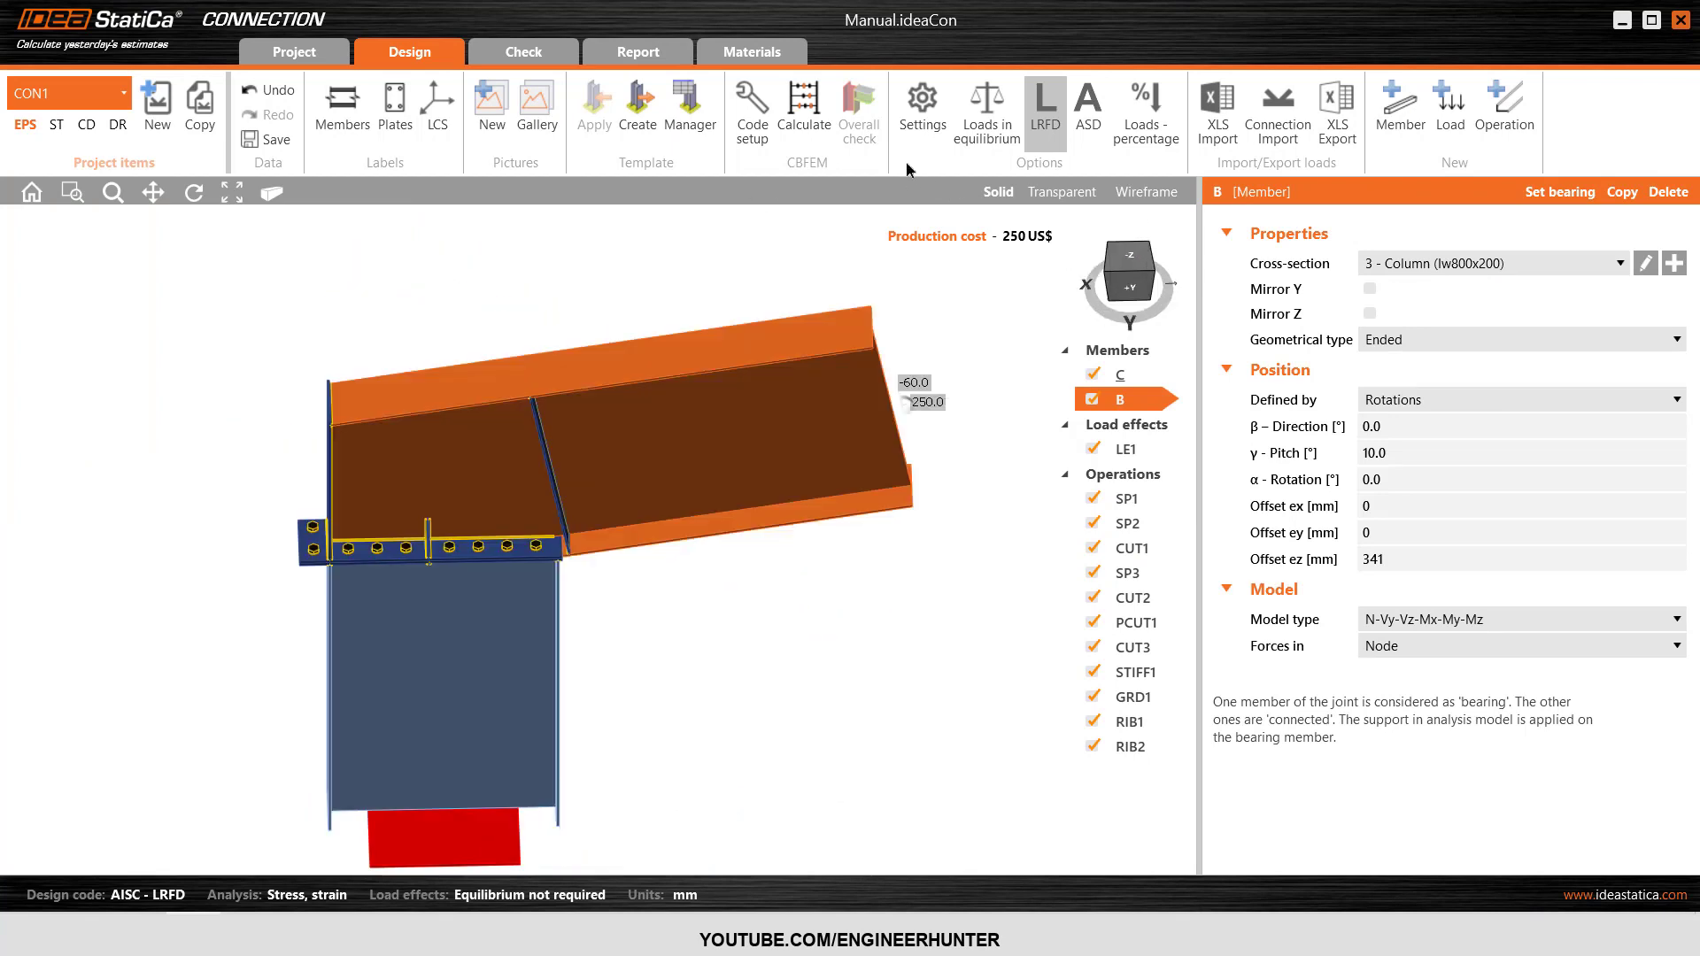
{"action": "left_click", "coordinate": [804, 106]}
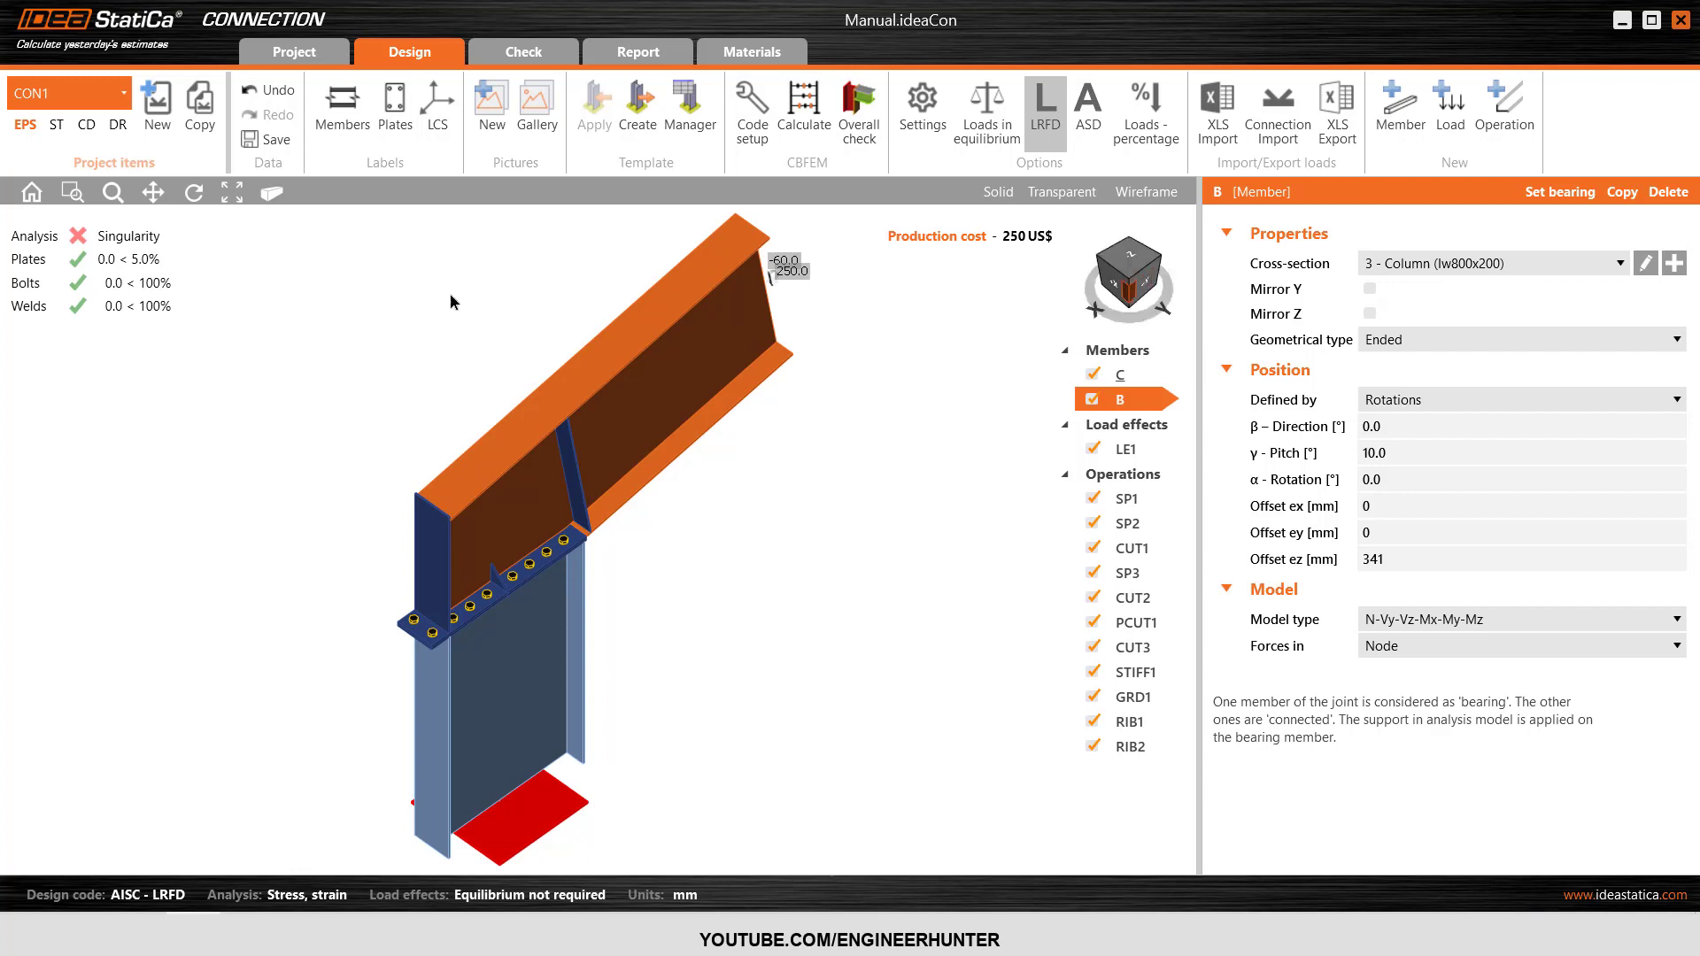
- Try the single-sided fillet on the opposite side for cut CUT1's flange welds and recalculate the connection
{"action": "left_click", "coordinate": [1146, 282]}
{"action": "scroll", "coordinate": [435, 526], "scroll_direction": "up", "scroll_amount": 5}
{"action": "scroll", "coordinate": [434, 526], "scroll_direction": "up", "scroll_amount": 3}
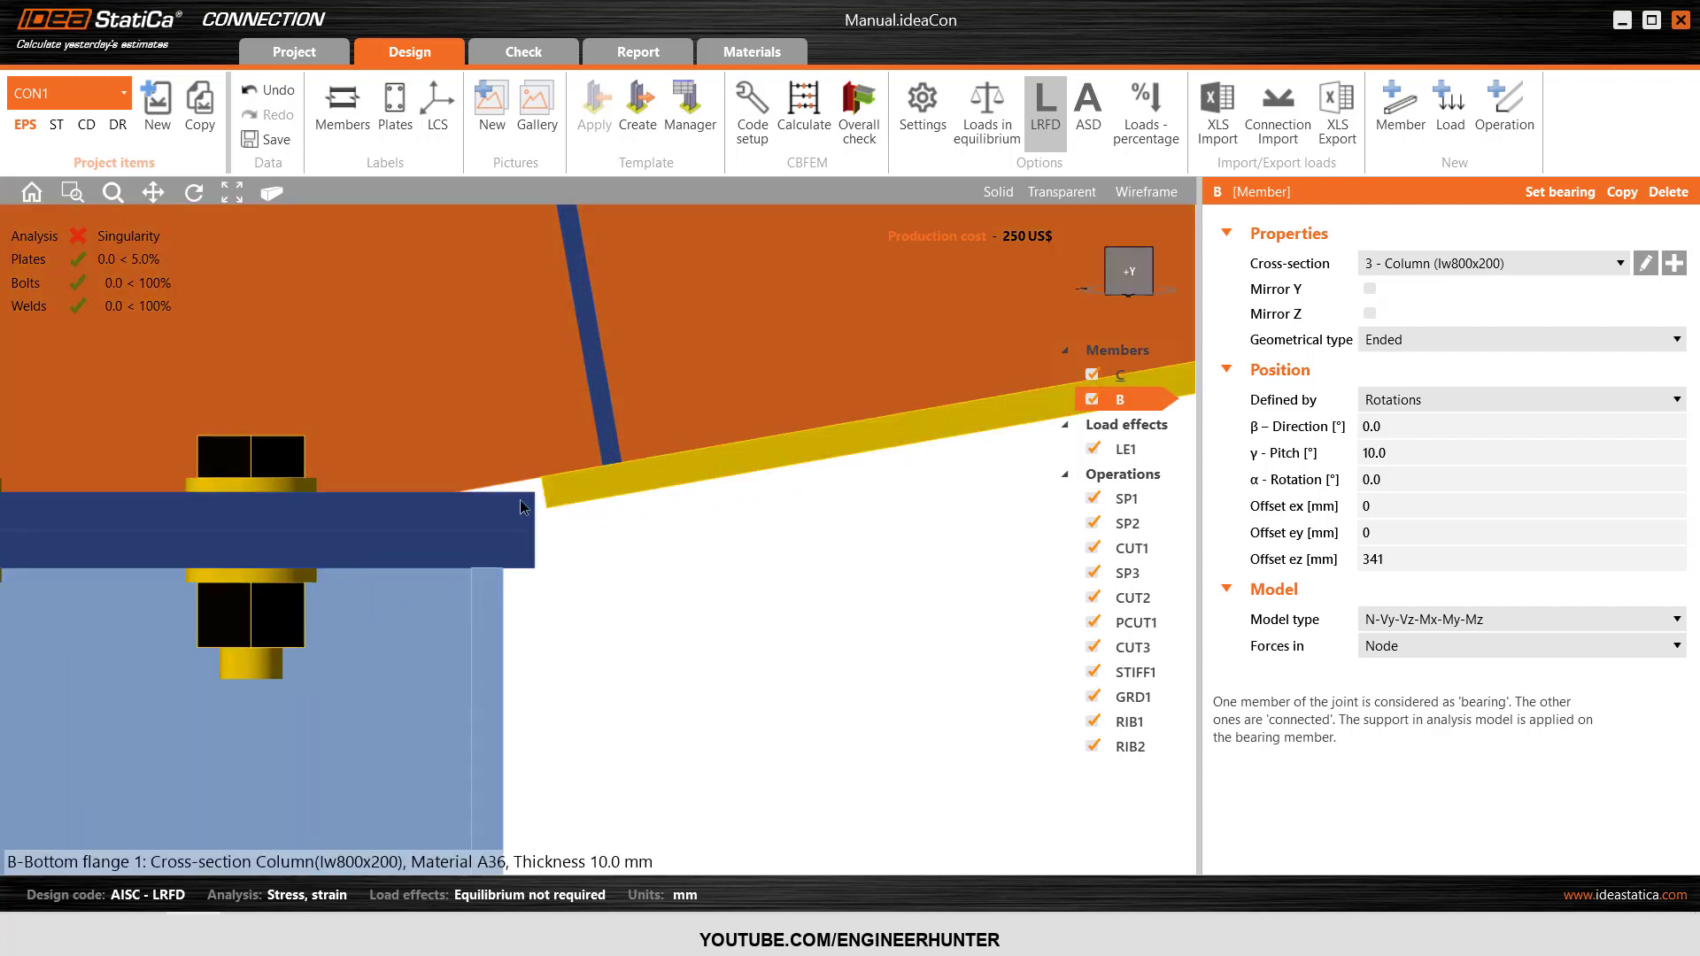
{"action": "left_click", "coordinate": [1129, 548]}
{"action": "left_click", "coordinate": [1560, 432]}
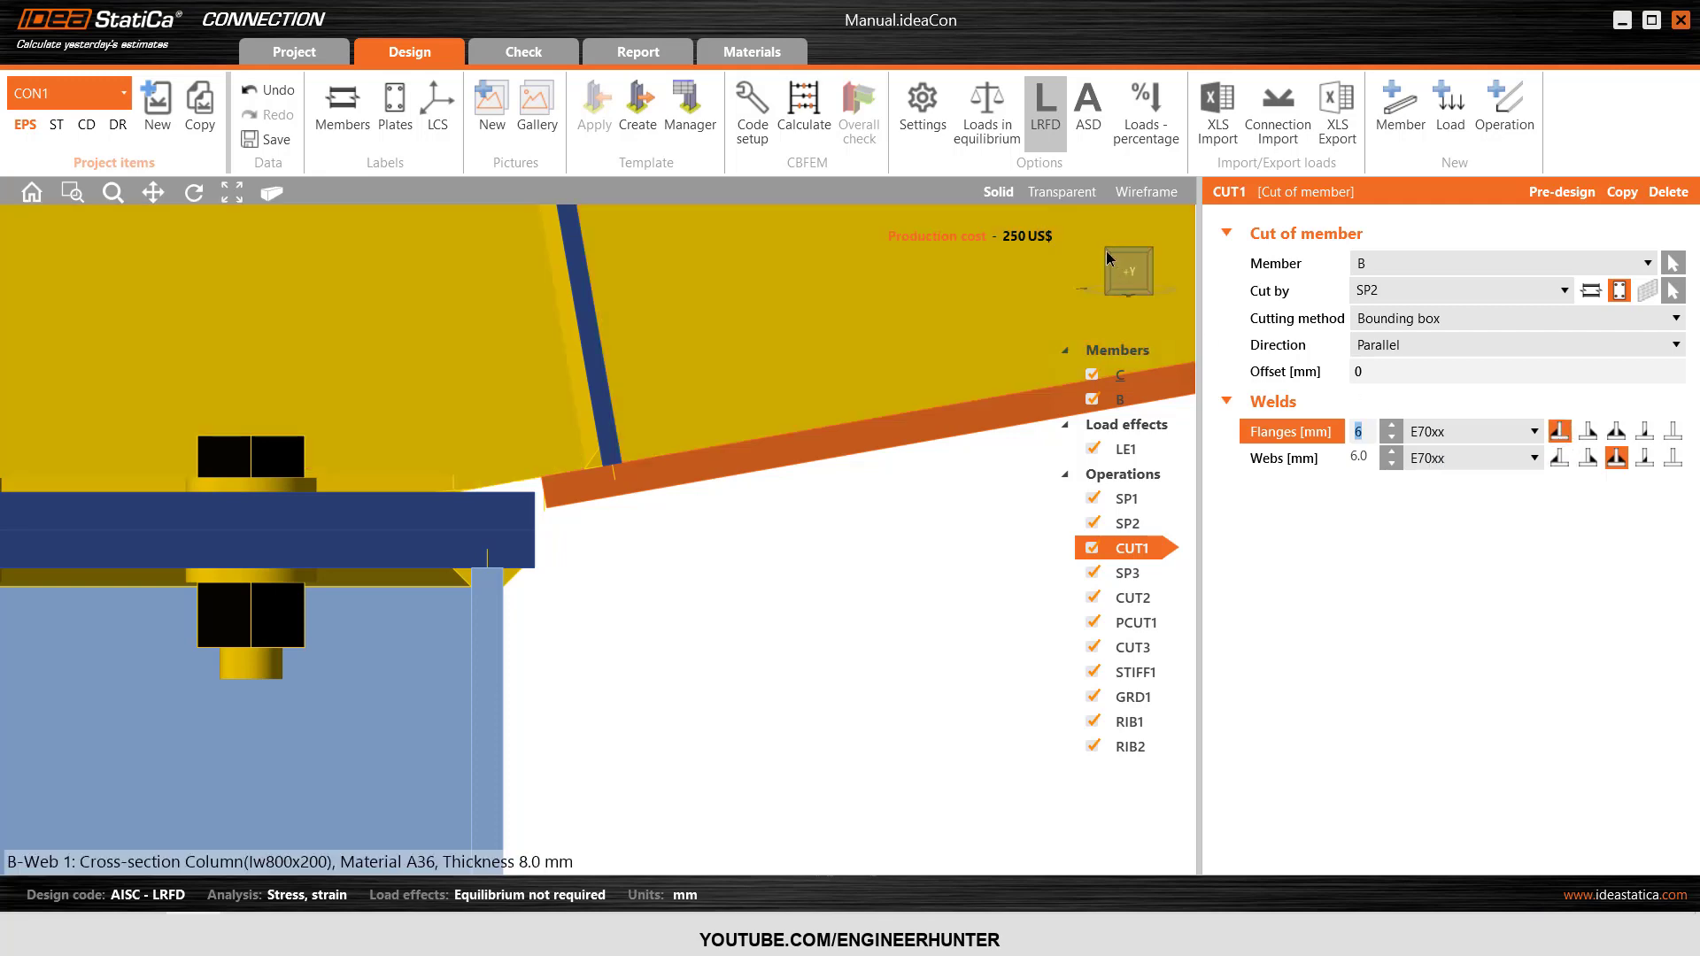
{"action": "left_click", "coordinate": [1129, 275]}
{"action": "left_click", "coordinate": [803, 114]}
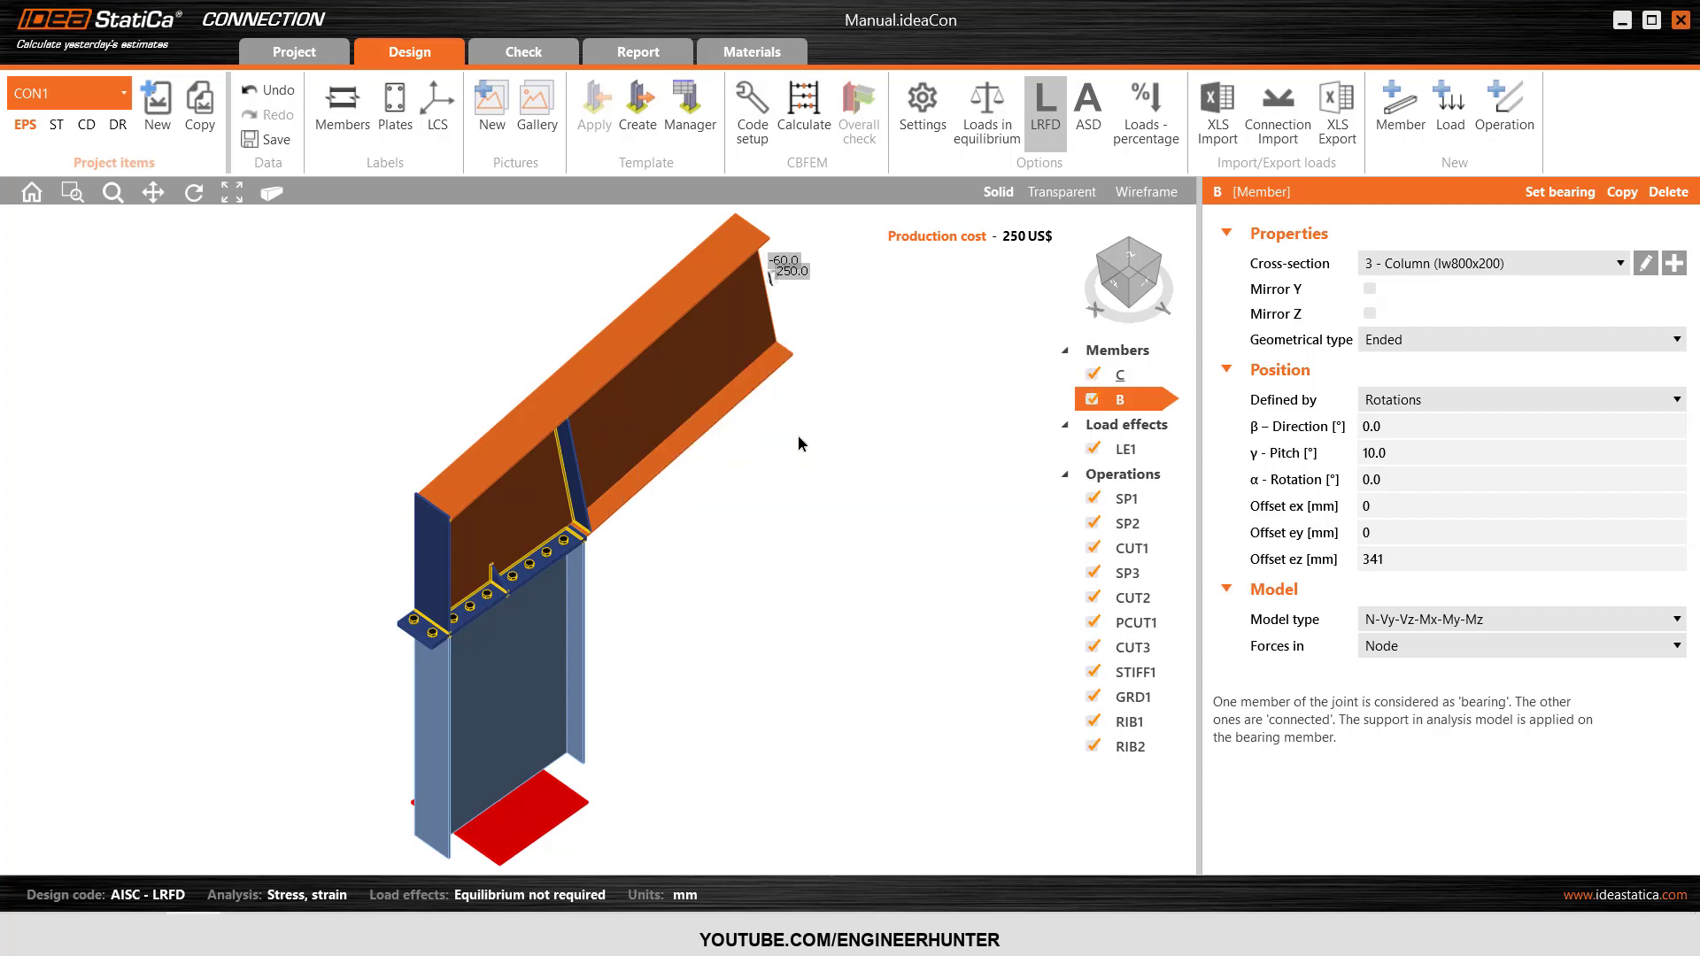
- Set the flange welds of cut CUT1 to no weld and check the bottom flange corner from the side
{"action": "scroll", "coordinate": [442, 551], "scroll_direction": "up", "scroll_amount": 5}
{"action": "scroll", "coordinate": [442, 551], "scroll_direction": "up", "scroll_amount": 4}
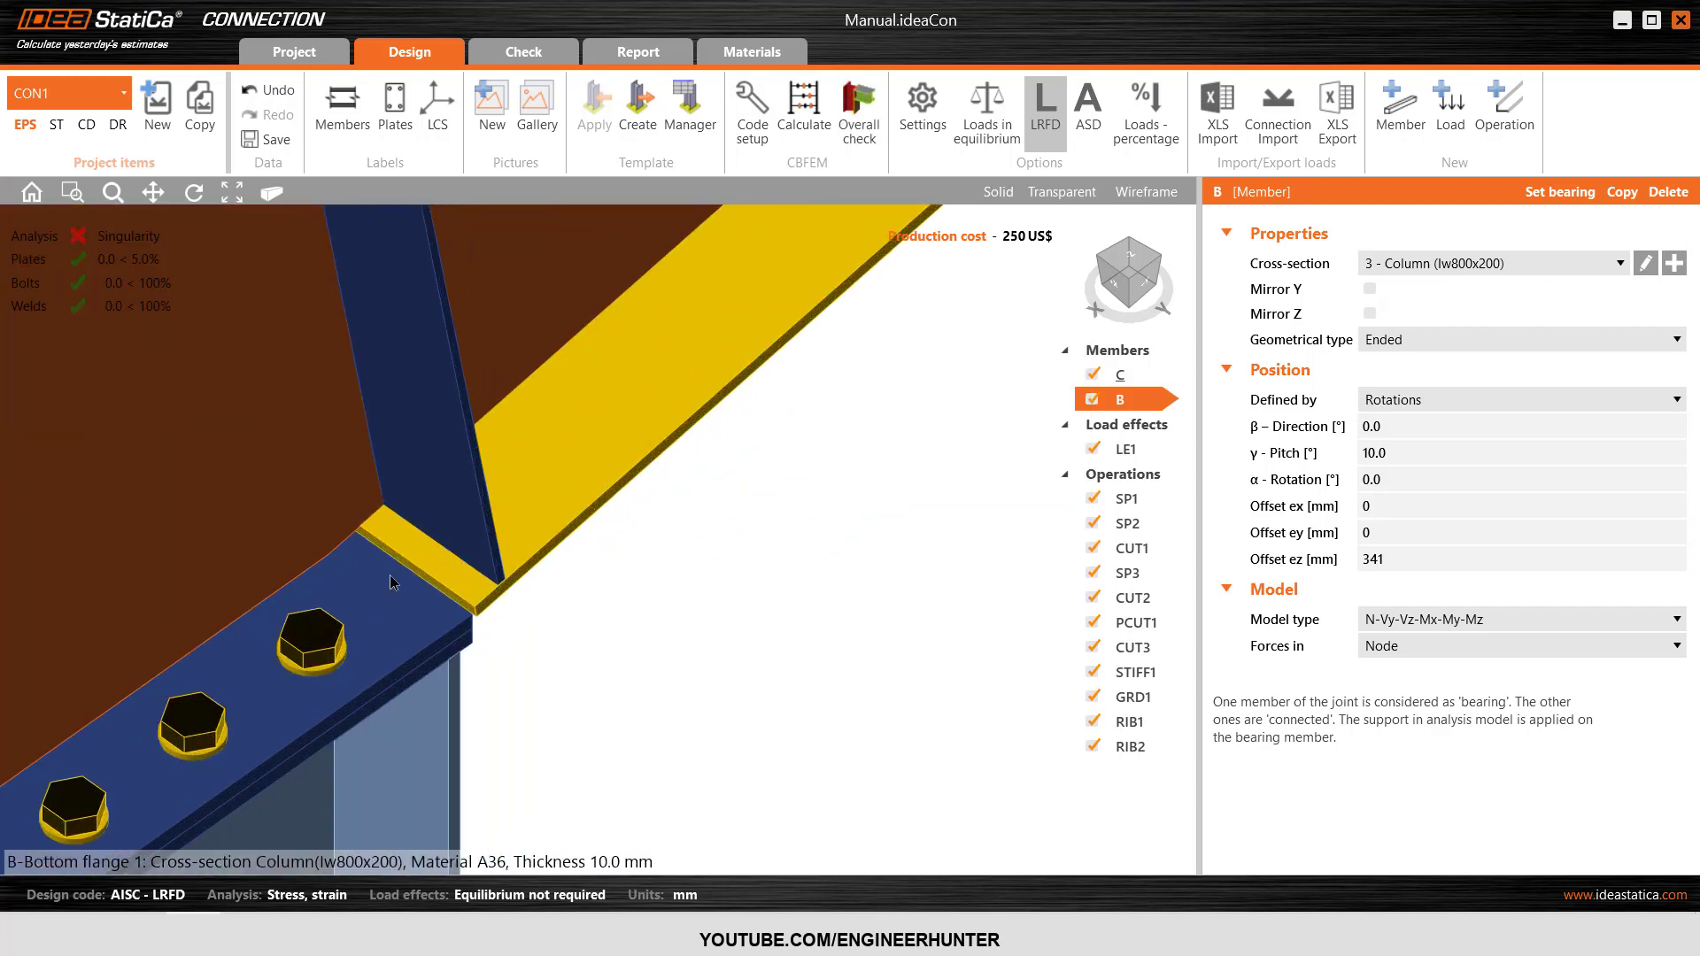
{"action": "left_click", "coordinate": [1133, 547]}
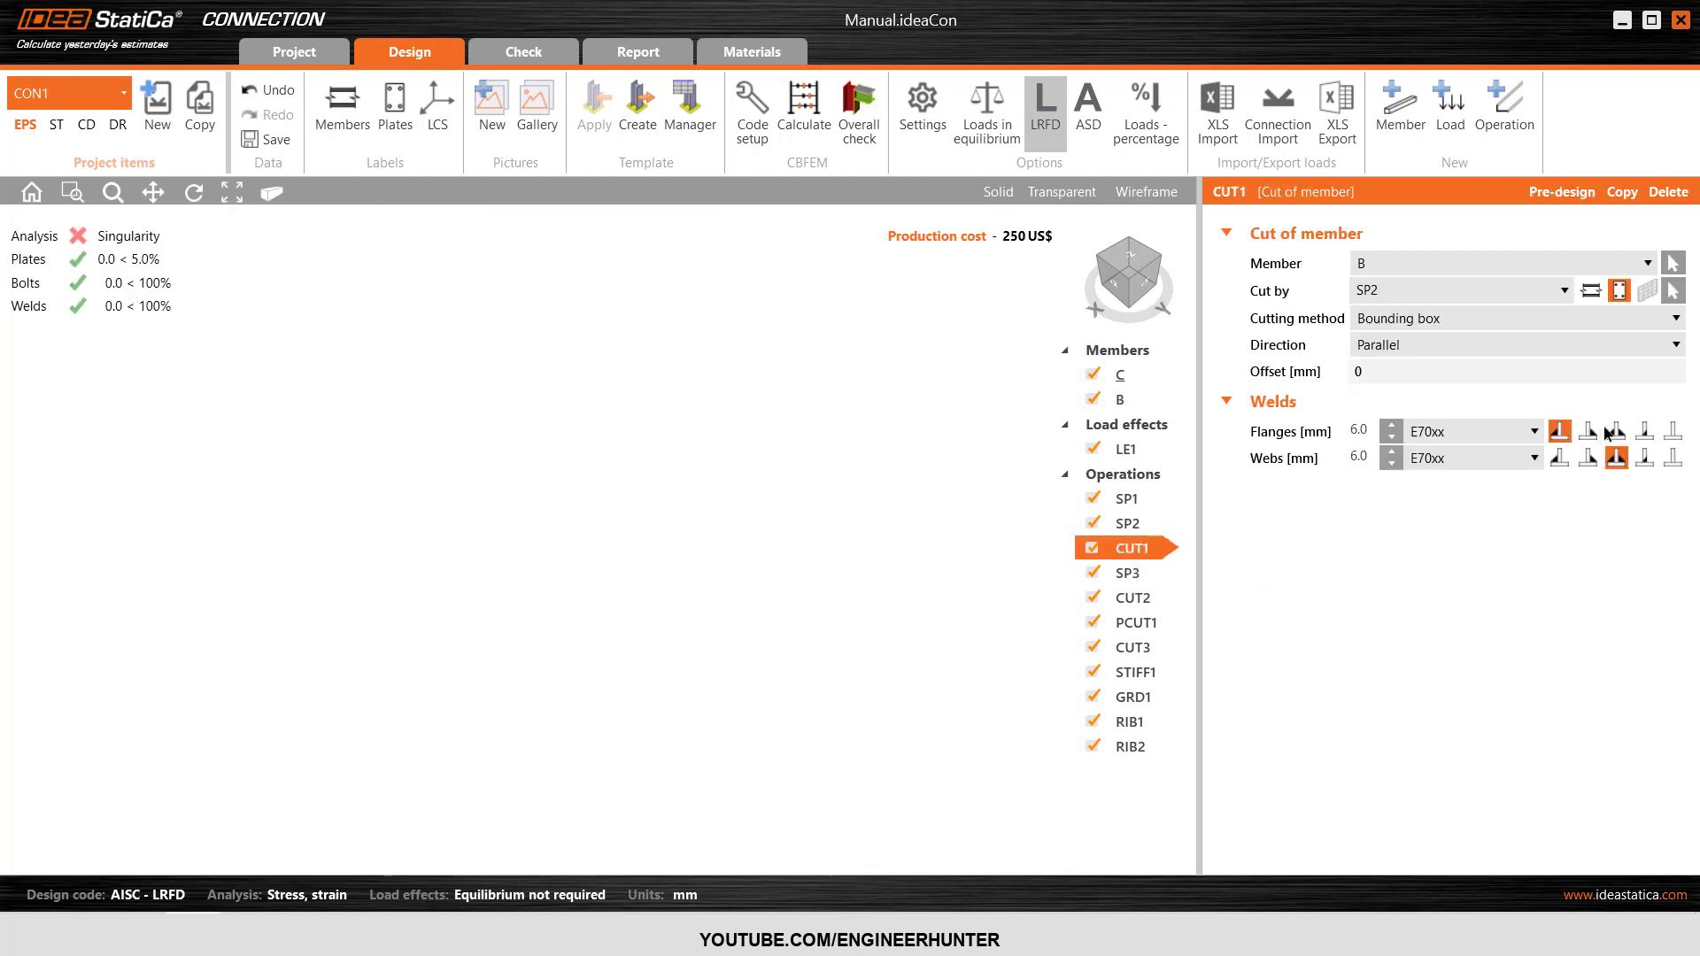
{"action": "left_click", "coordinate": [1672, 431]}
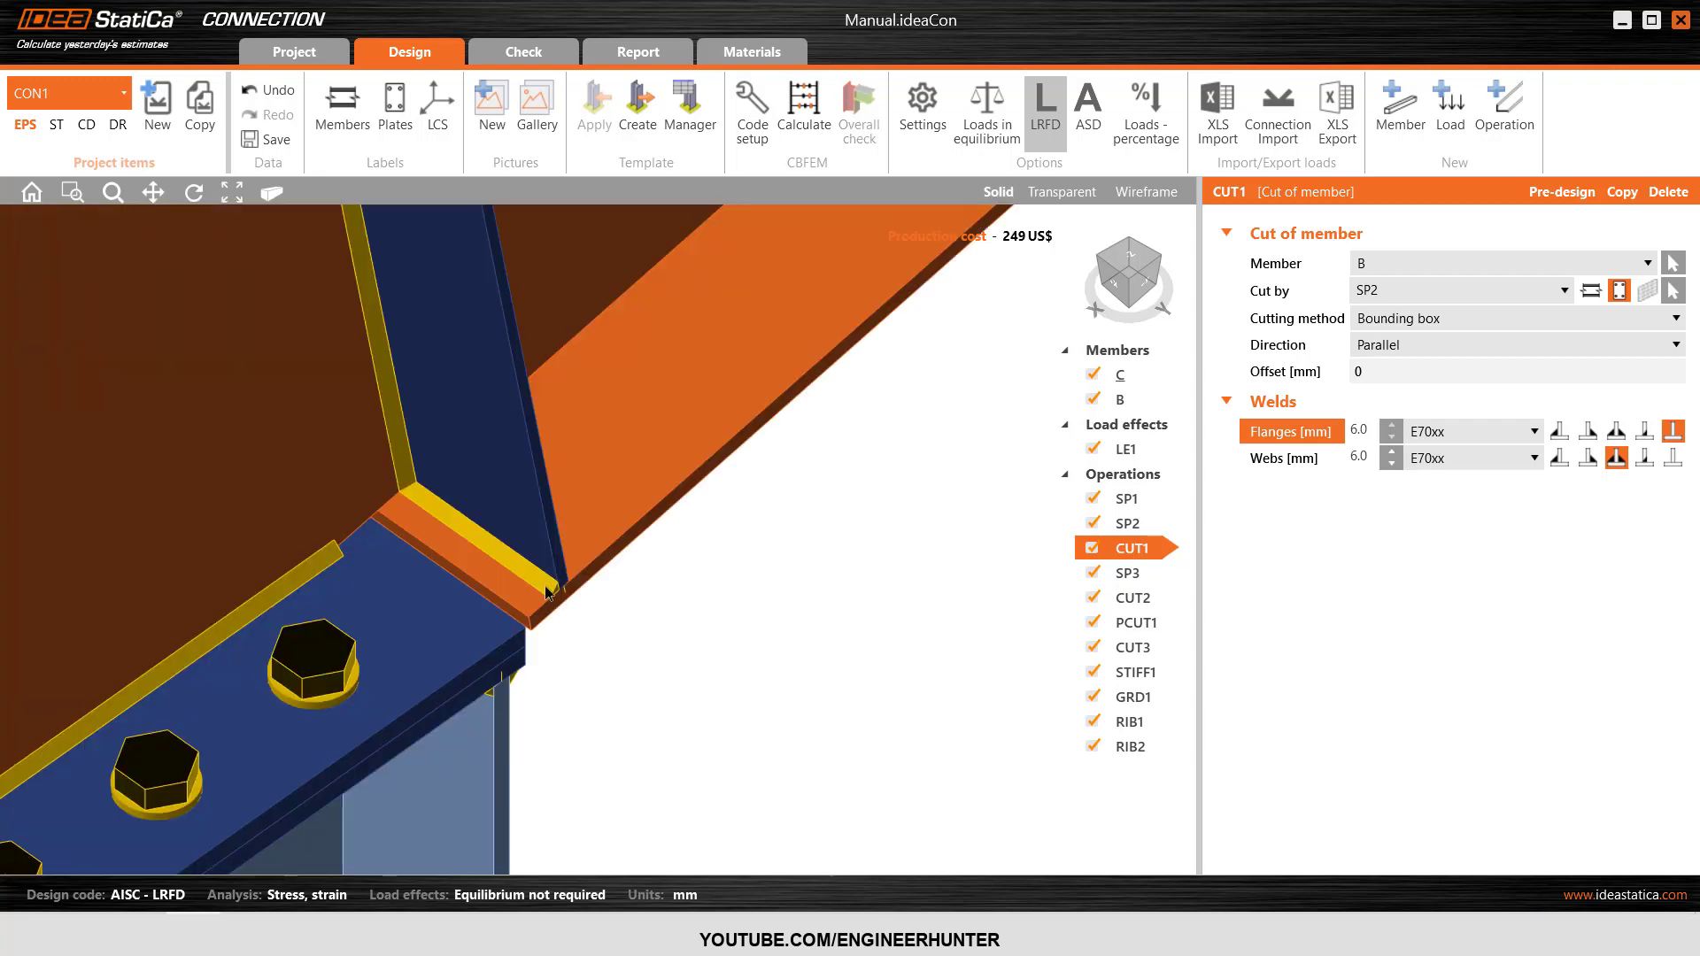
{"action": "left_click_drag", "start_coordinate": [1125, 282], "coordinate": [1148, 286]}
{"action": "left_click", "coordinate": [1145, 285]}
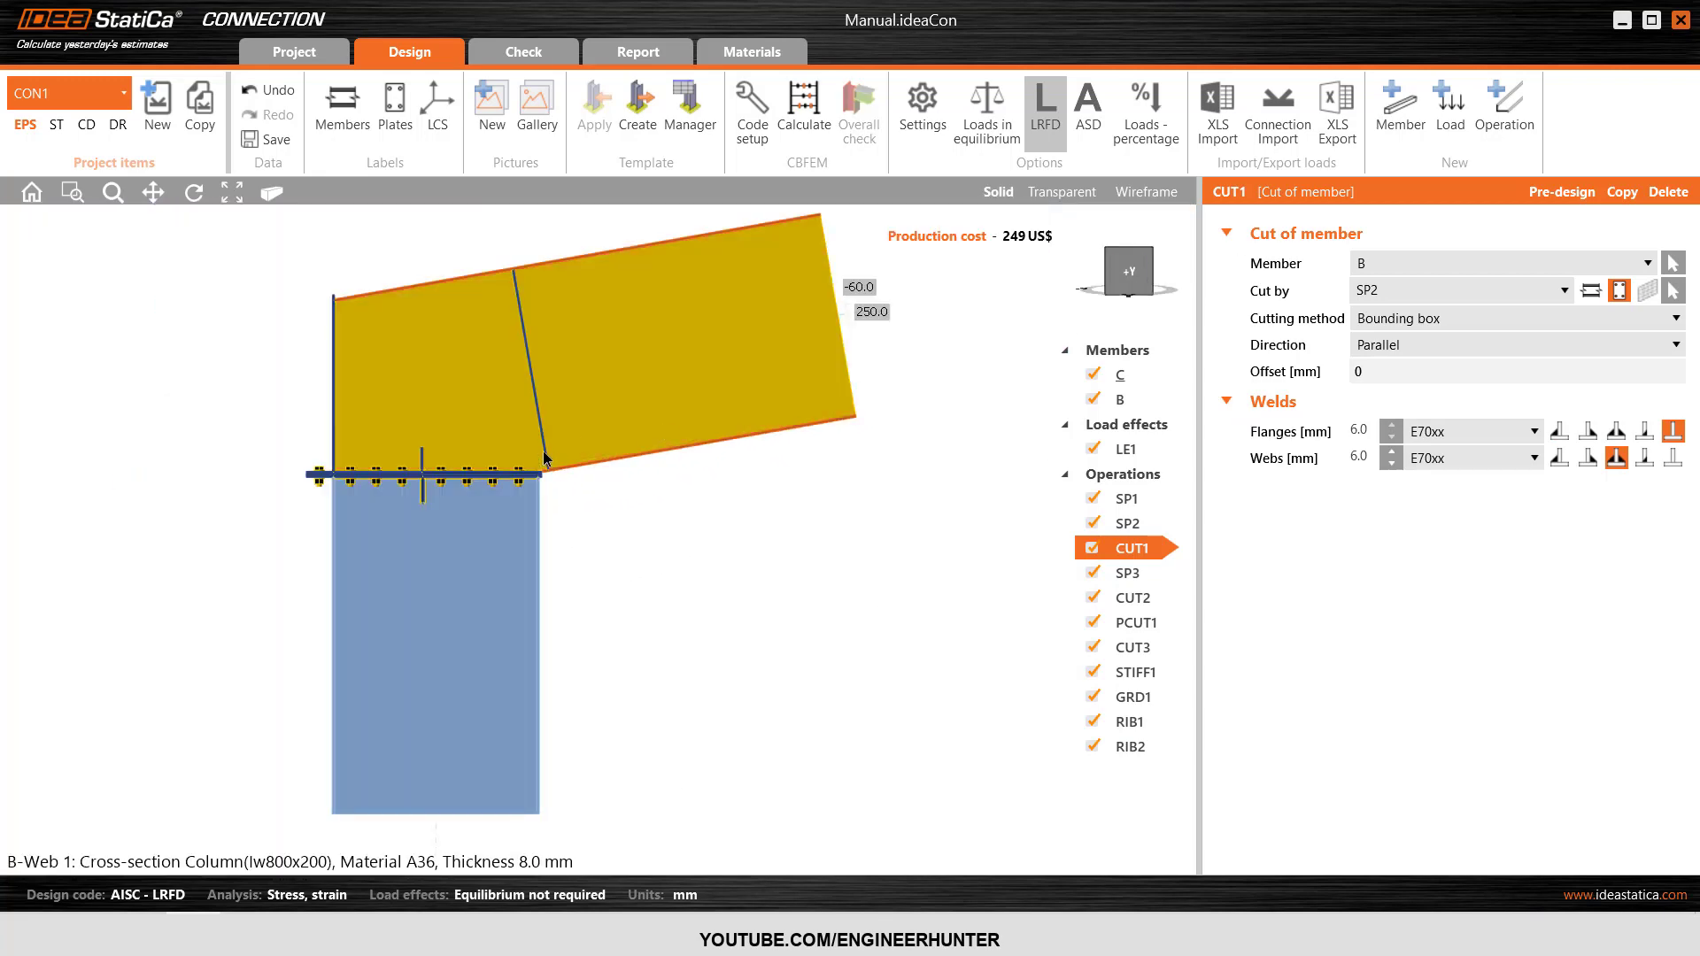
{"action": "scroll", "coordinate": [901, 462], "scroll_direction": "up", "scroll_amount": 5}
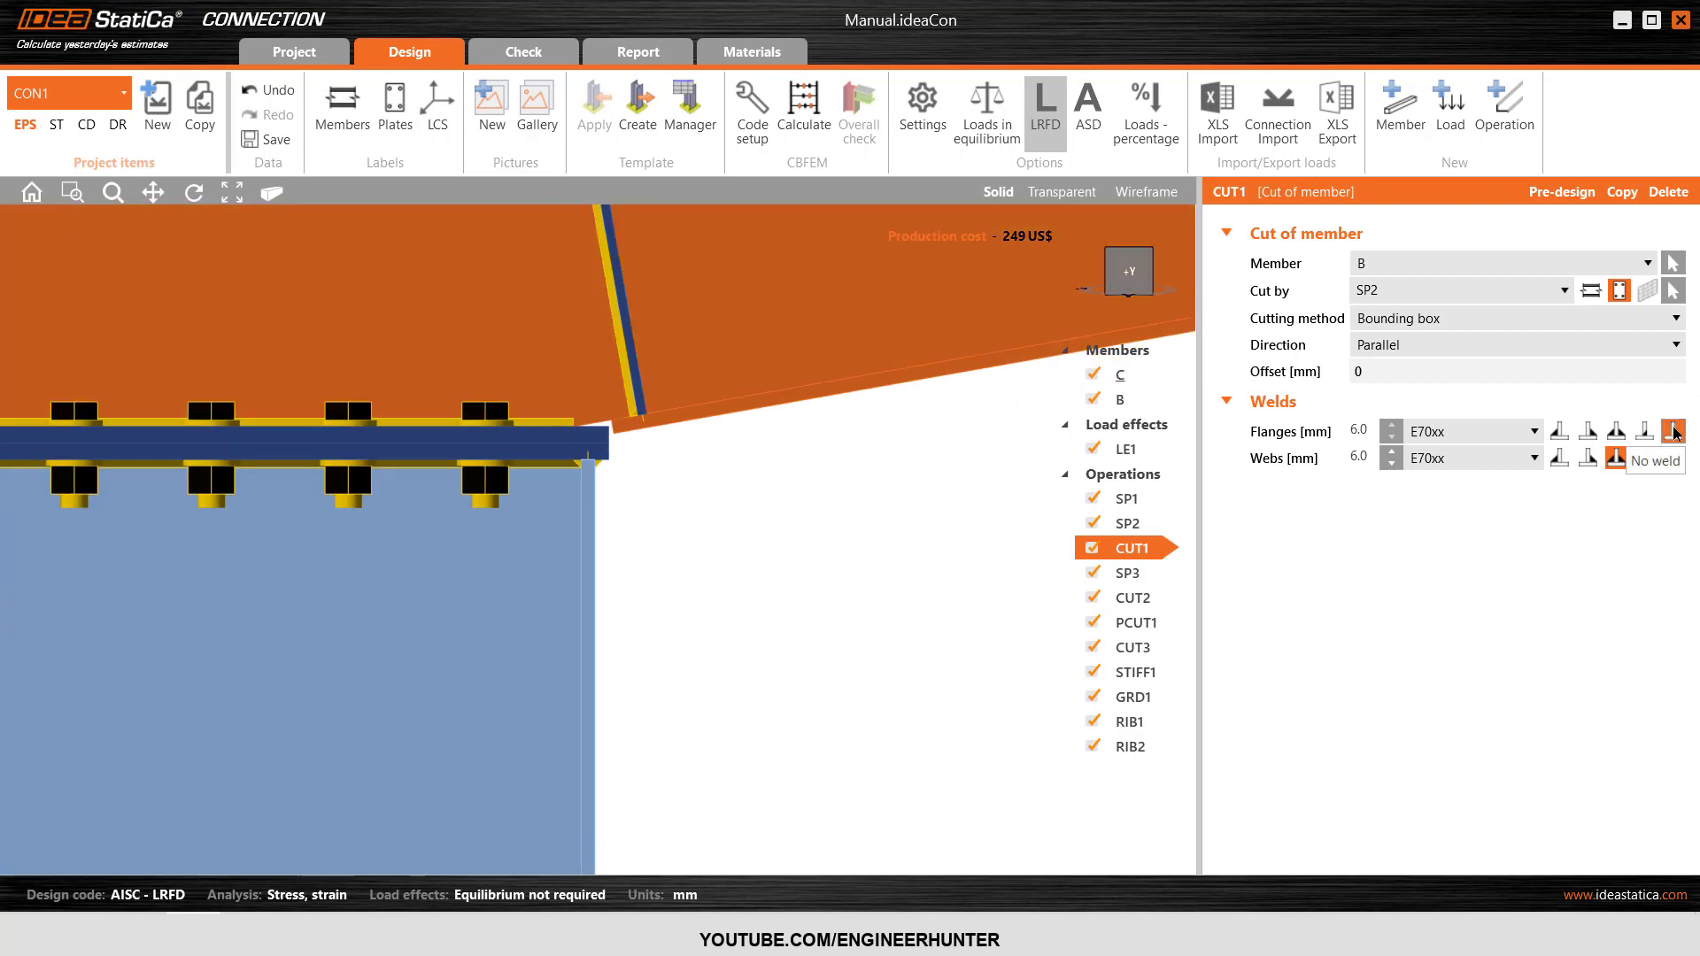
{"action": "scroll", "coordinate": [699, 508], "scroll_direction": "down", "scroll_amount": 5}
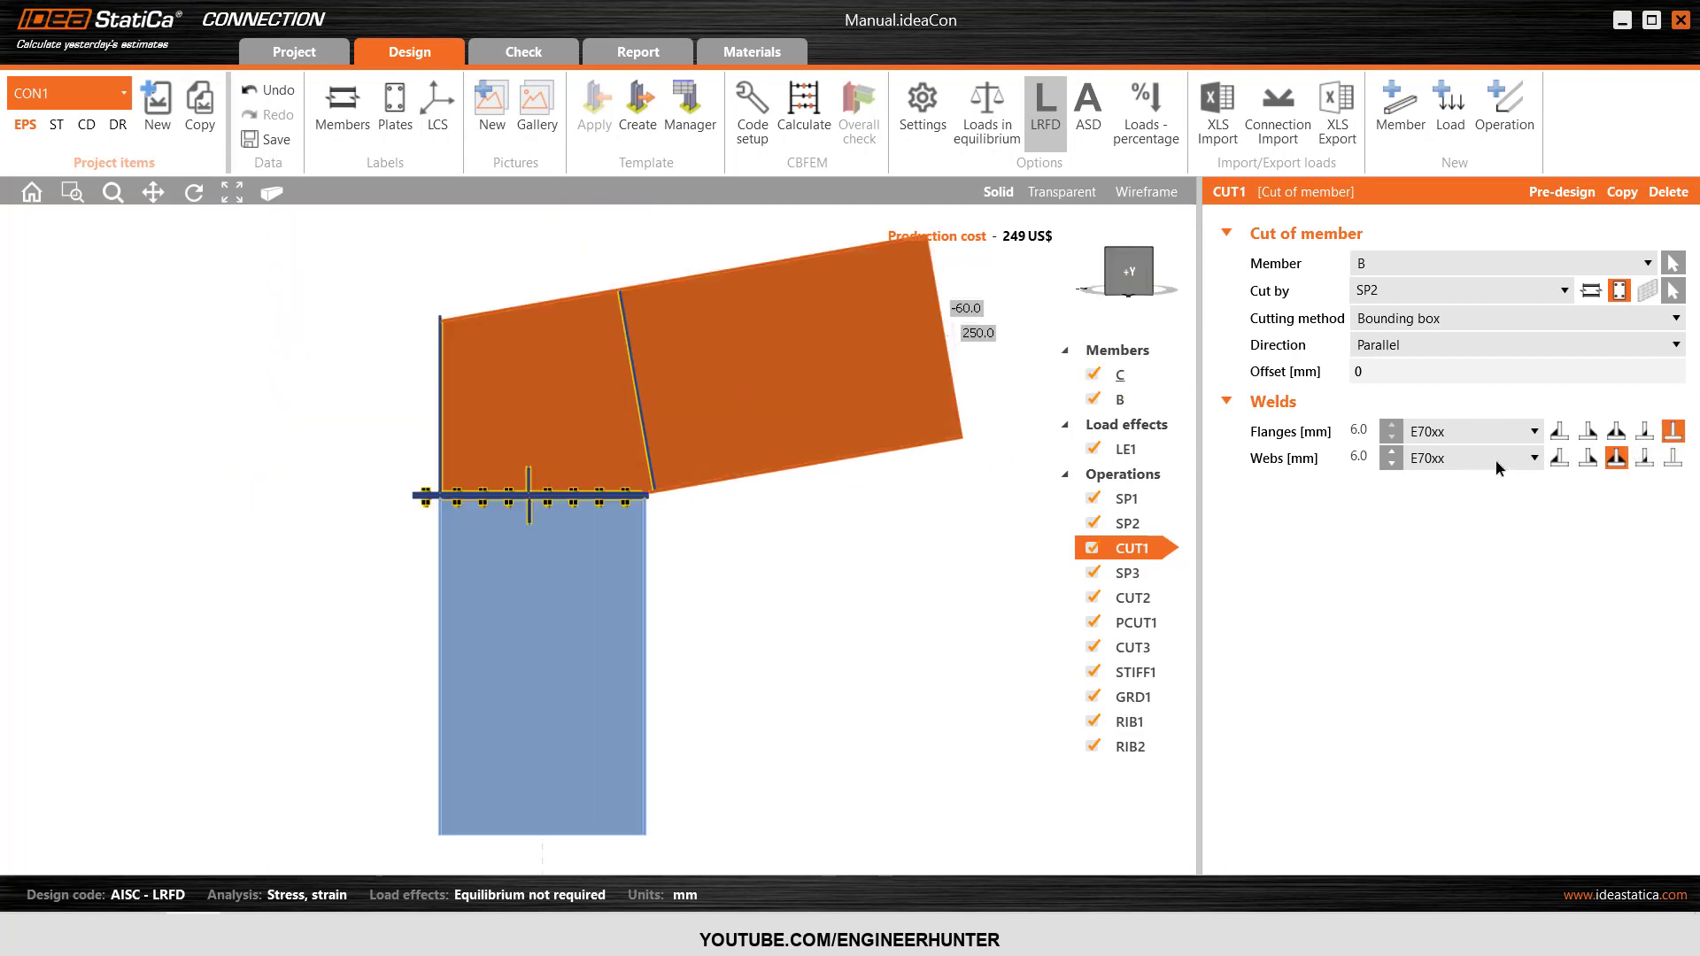
- Try a web weld size of 8 mm for cut CUT1
{"action": "double_click", "coordinate": [1358, 456]}
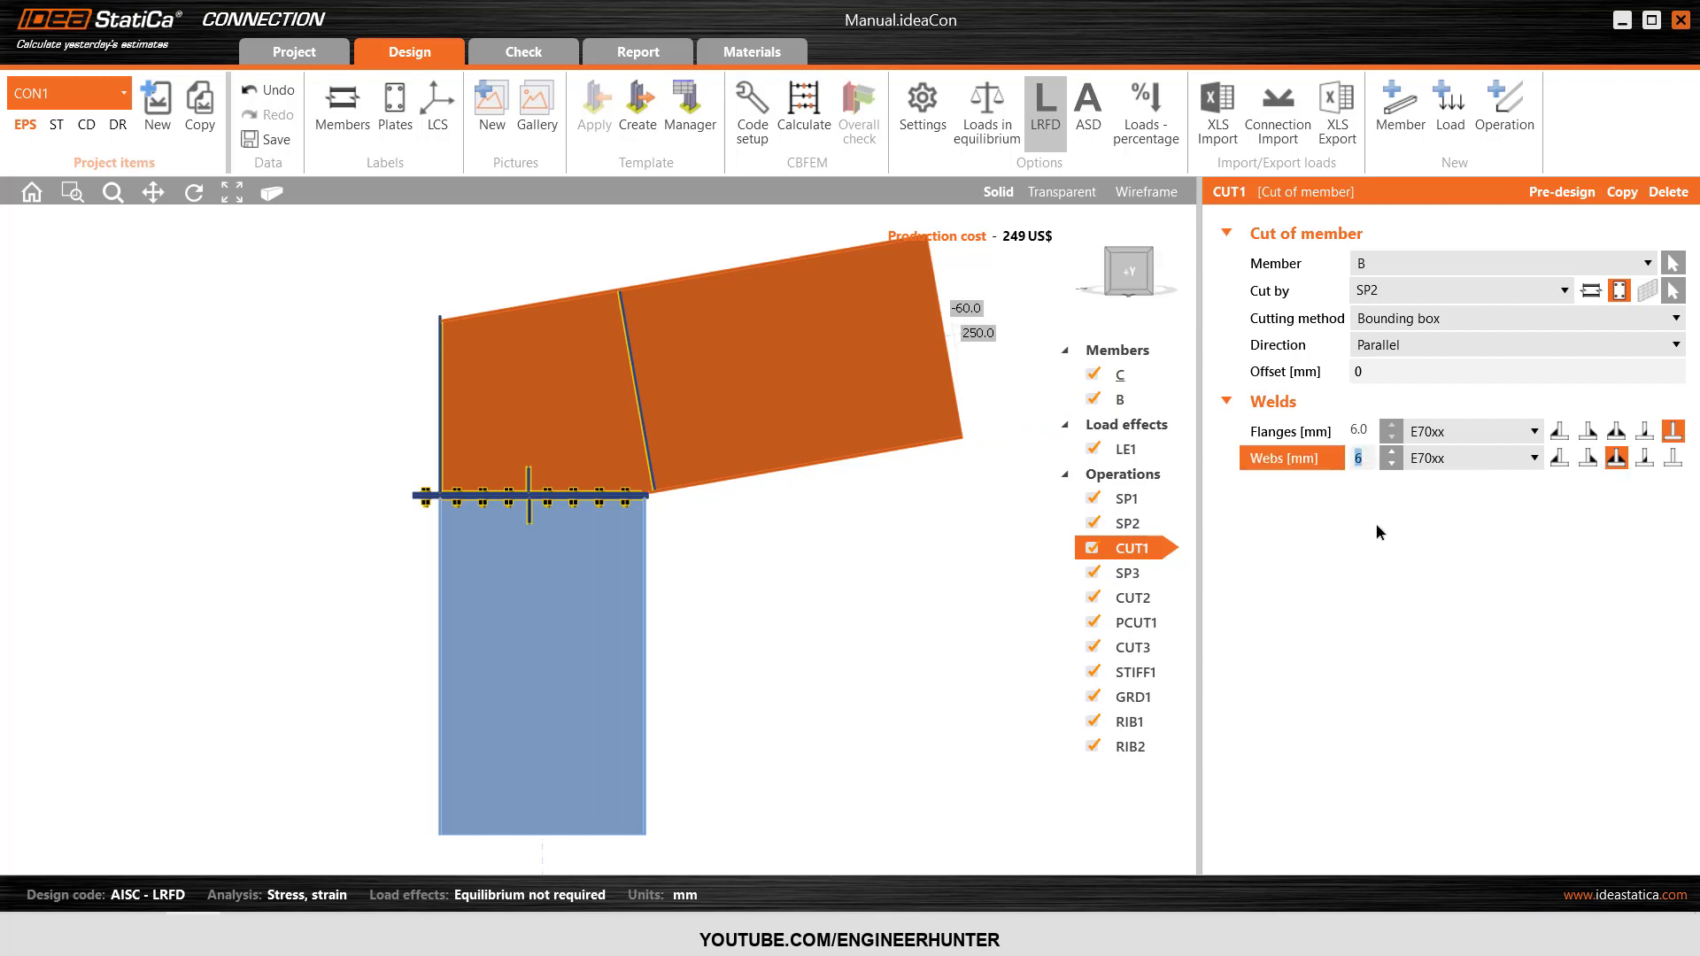
{"action": "type", "text": "8"}
{"action": "key", "text": "Return"}
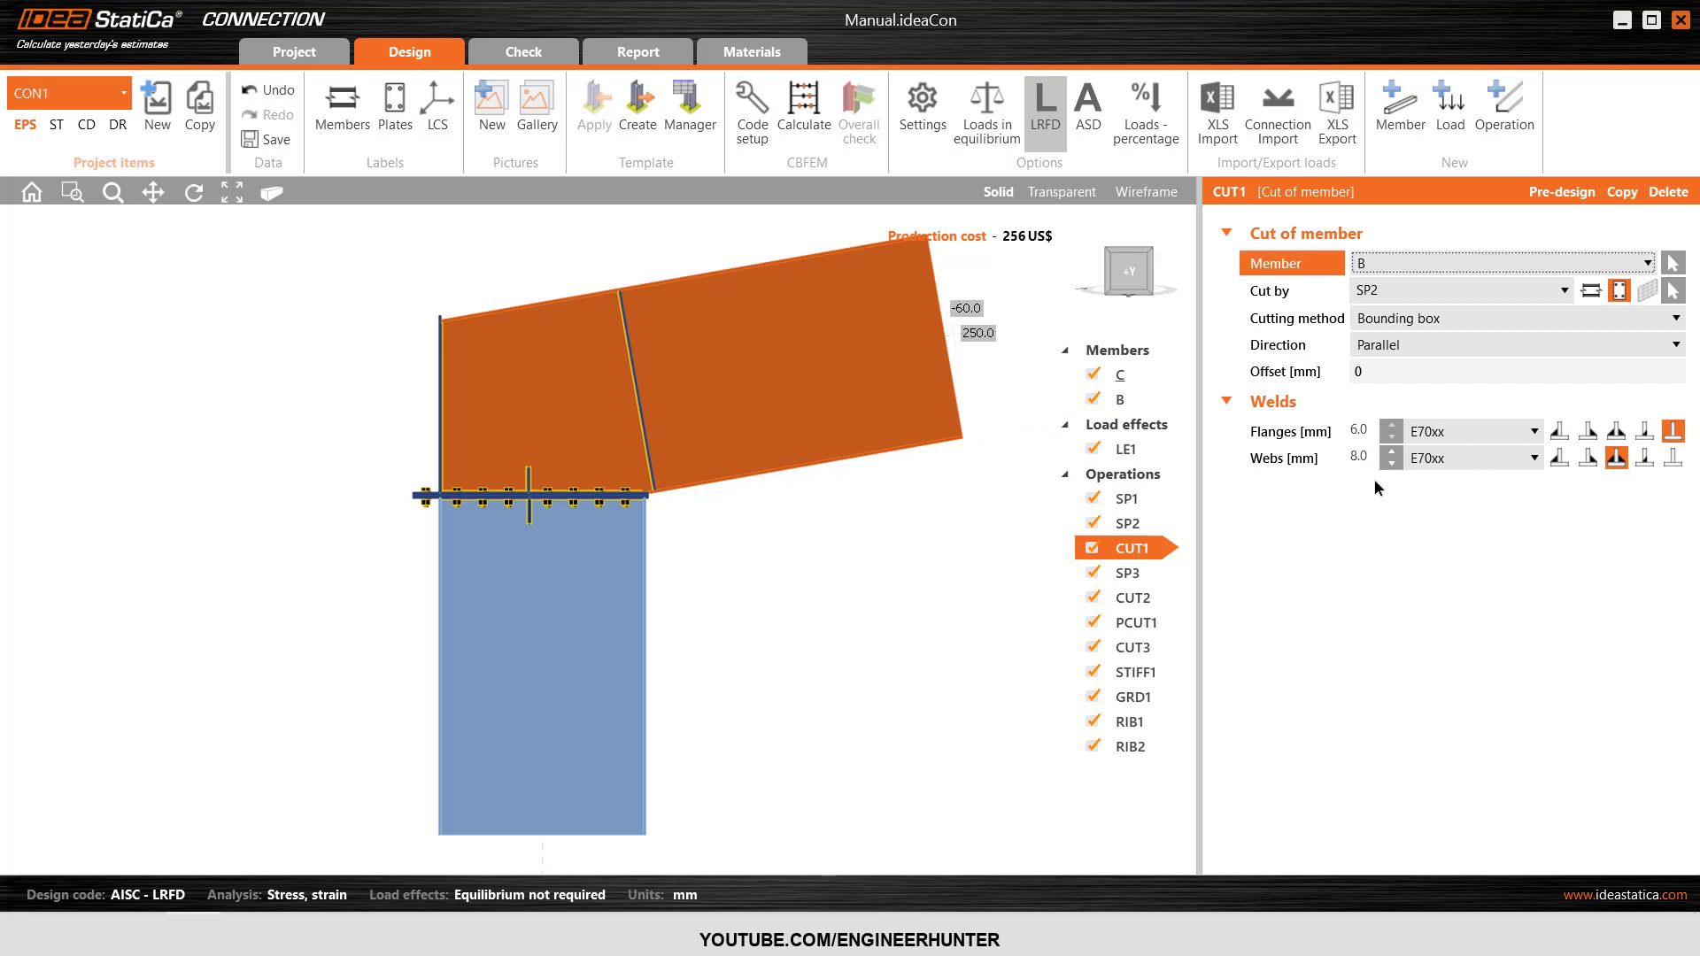
- Set the web welds of cut CUT1 to 7 mm and recalculate the connection
{"action": "double_click", "coordinate": [1360, 456]}
{"action": "type", "text": "7"}
{"action": "key", "text": "Return"}
{"action": "left_click", "coordinate": [1106, 253]}
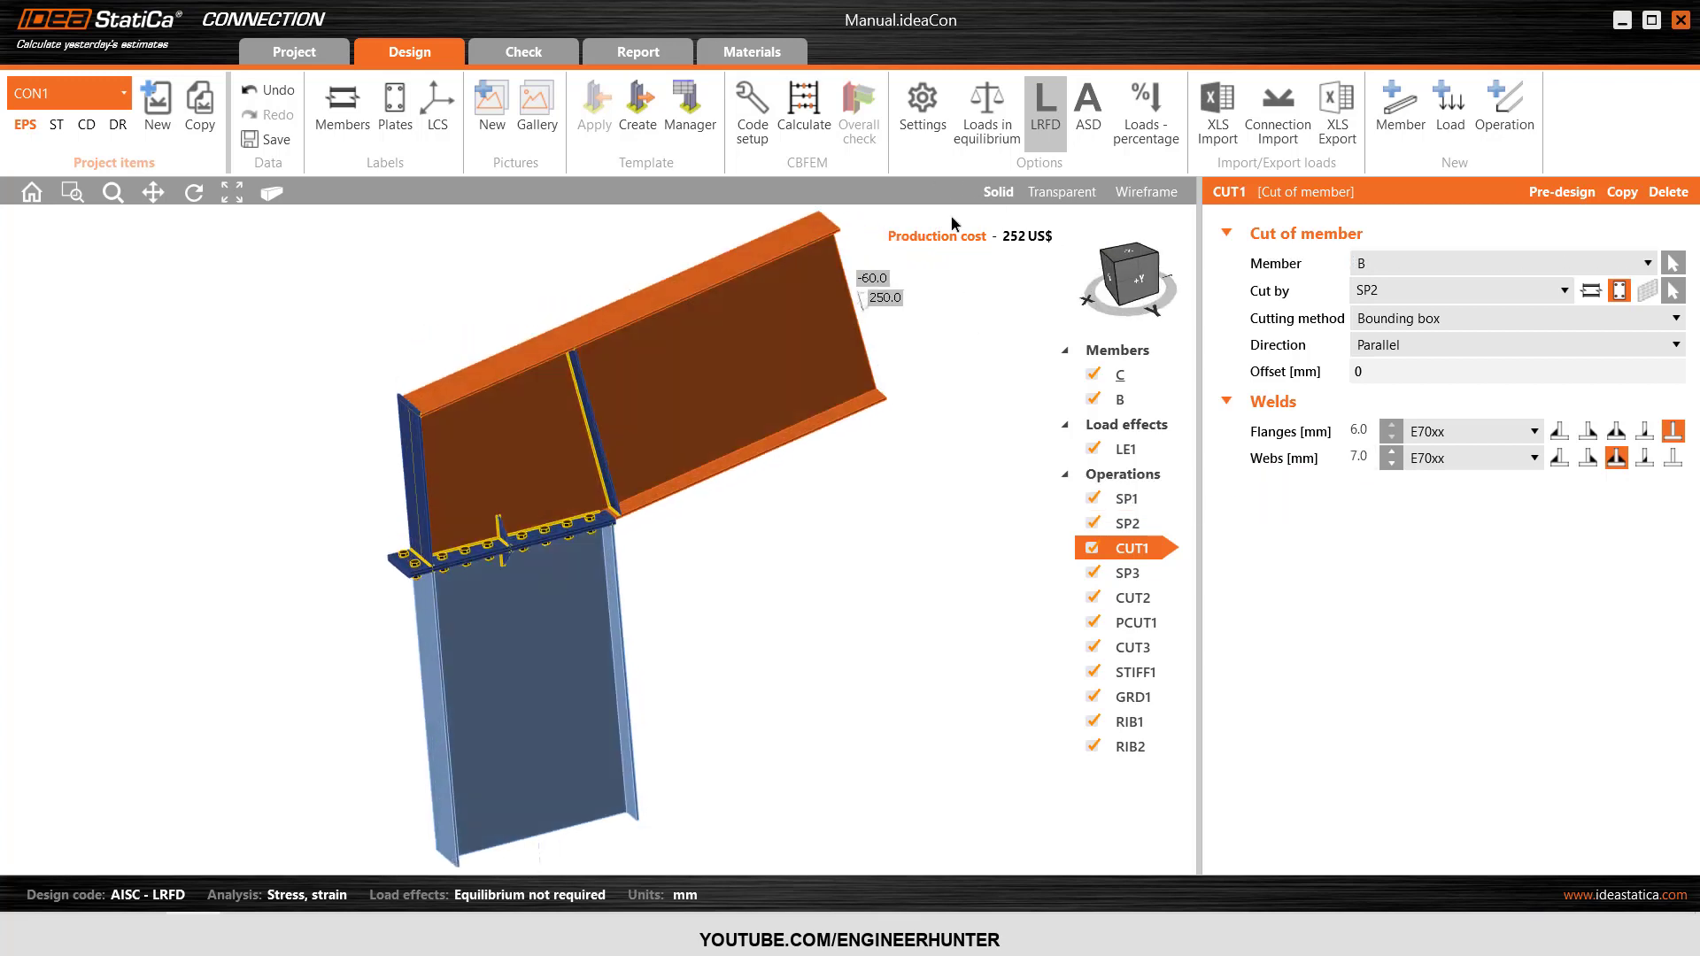
{"action": "left_click", "coordinate": [808, 126]}
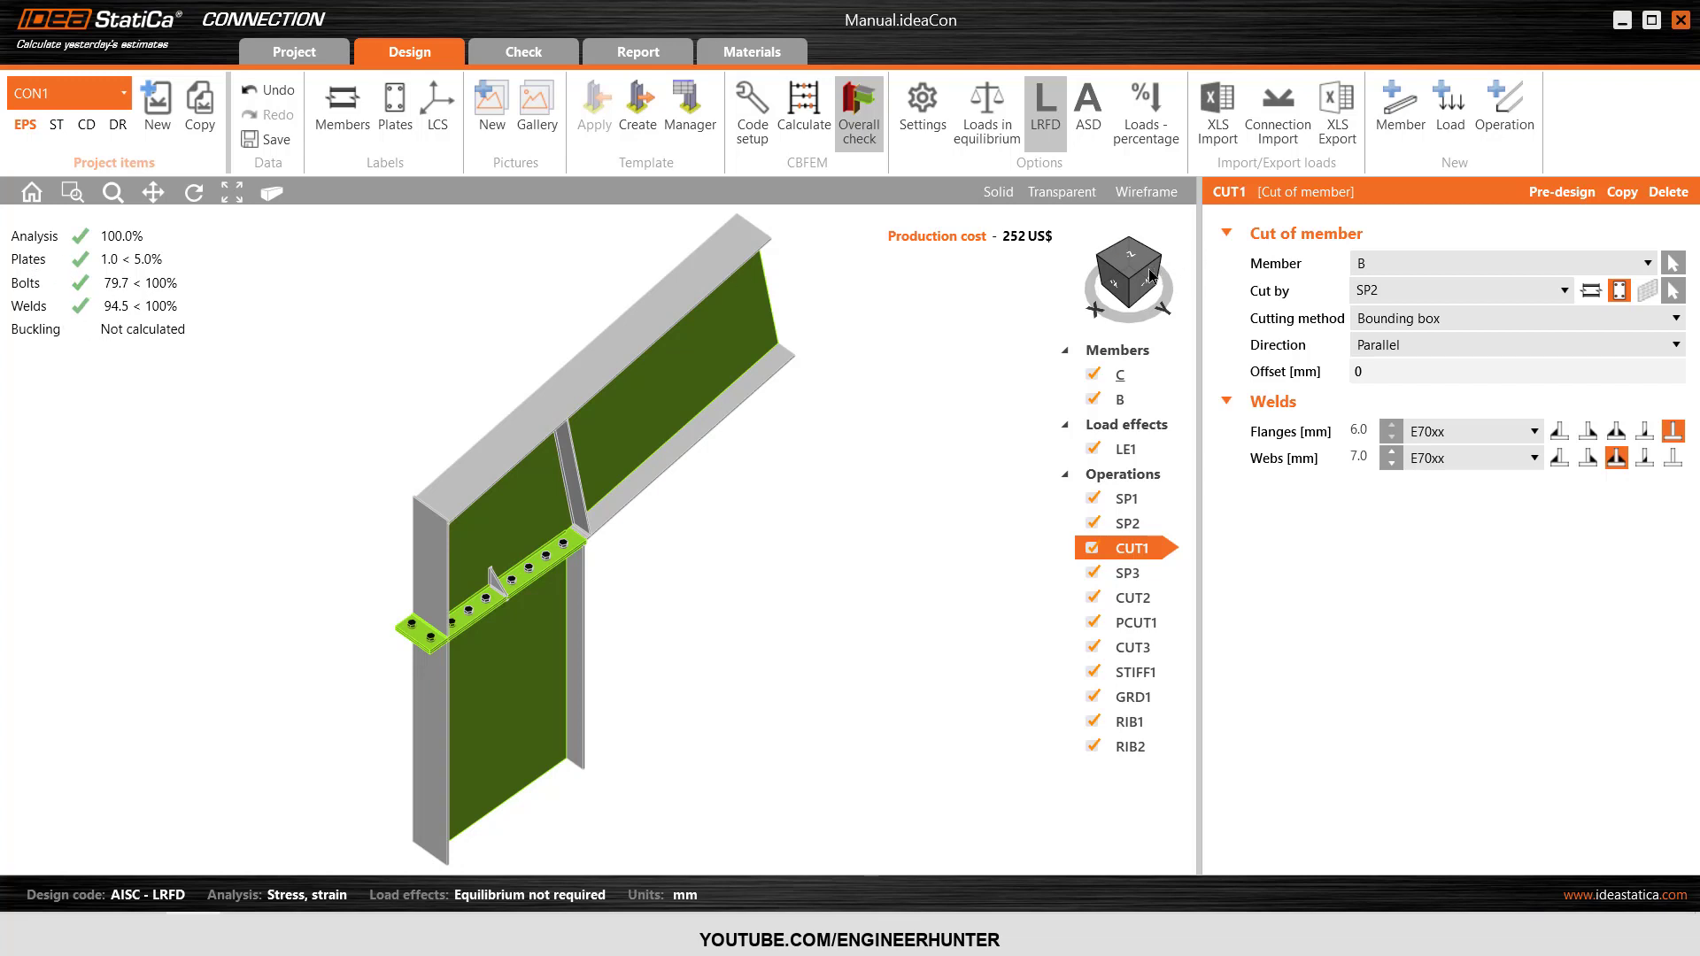
- Examine the overall check results from the side and in 3D, especially the bolt row and the corner at member B's bottom flange
{"action": "left_click", "coordinate": [1109, 257]}
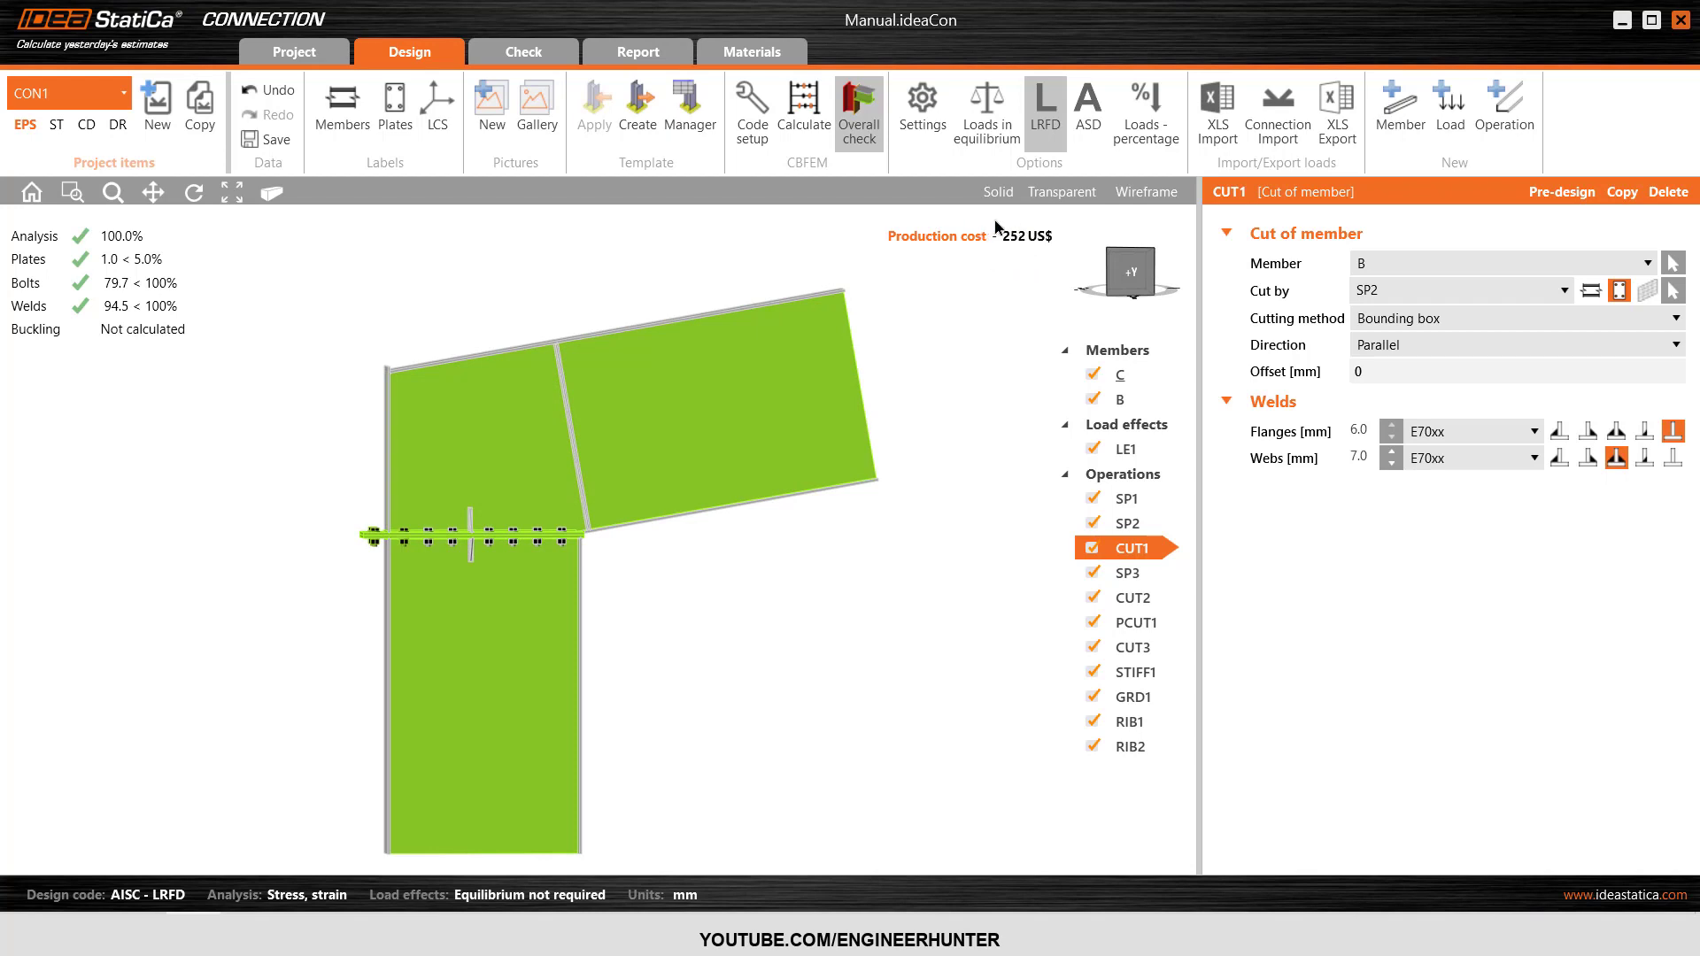
{"action": "scroll", "coordinate": [584, 530], "scroll_direction": "up", "scroll_amount": 5}
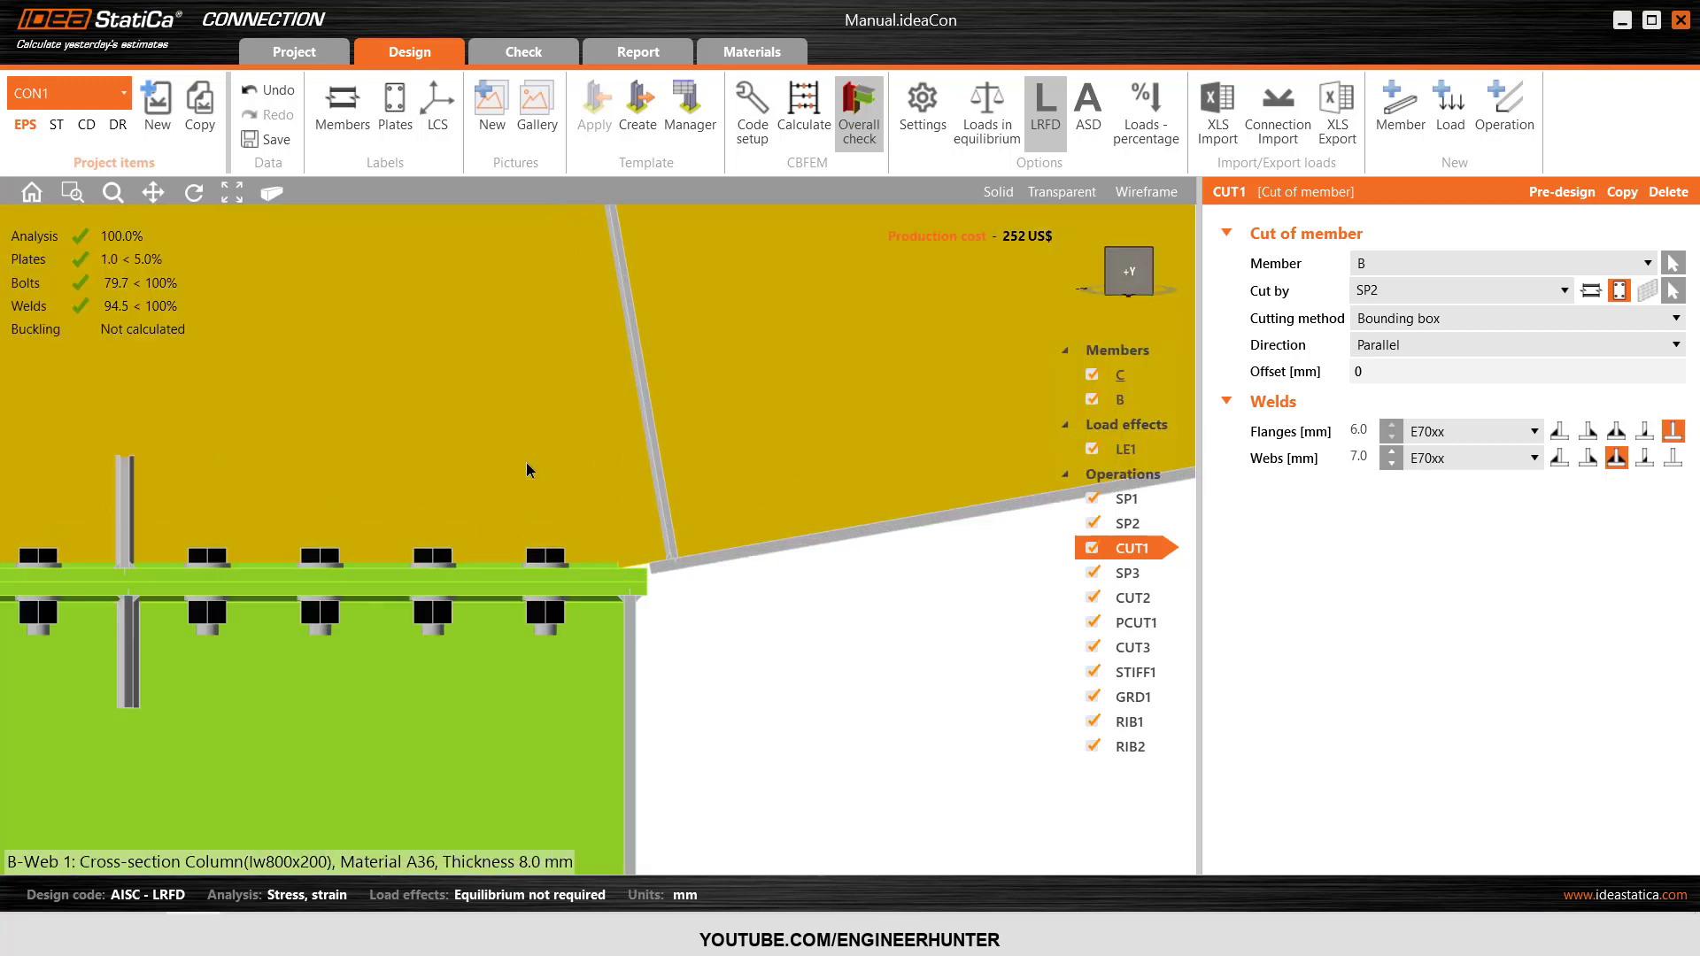
{"action": "scroll", "coordinate": [665, 540], "scroll_direction": "down", "scroll_amount": 5}
{"action": "right_click_drag", "start_coordinate": [585, 567], "coordinate": [511, 587]}
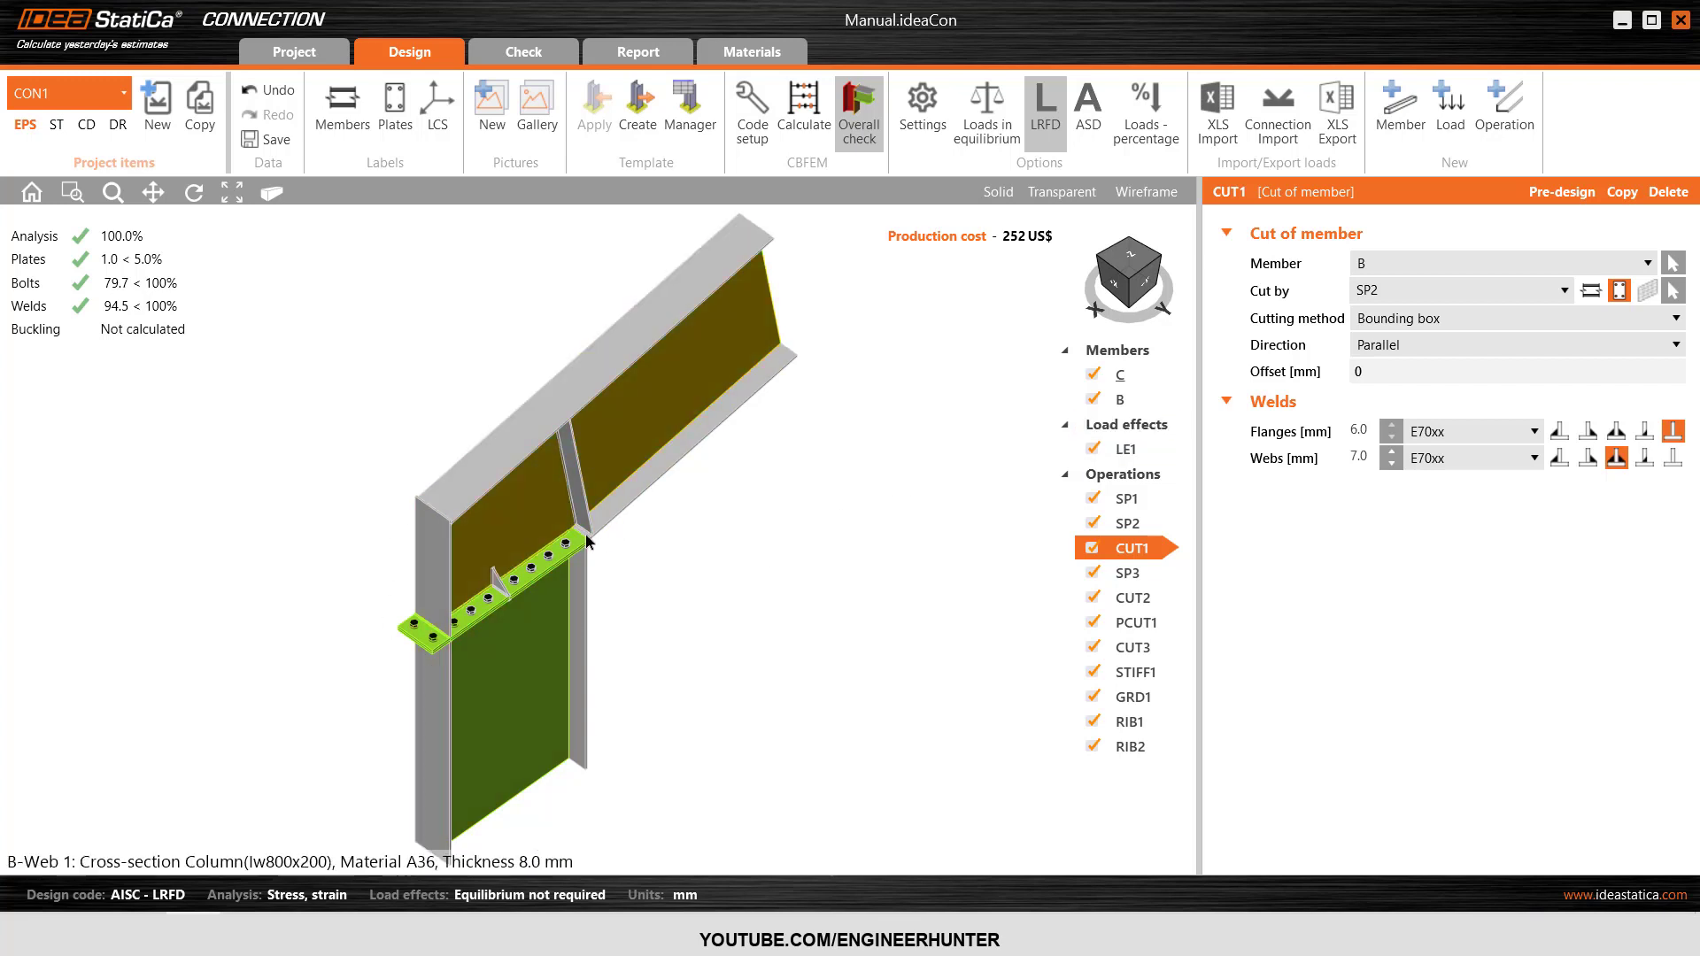
{"action": "left_click", "coordinate": [1143, 291]}
{"action": "scroll", "coordinate": [569, 568], "scroll_direction": "down", "scroll_amount": 3}
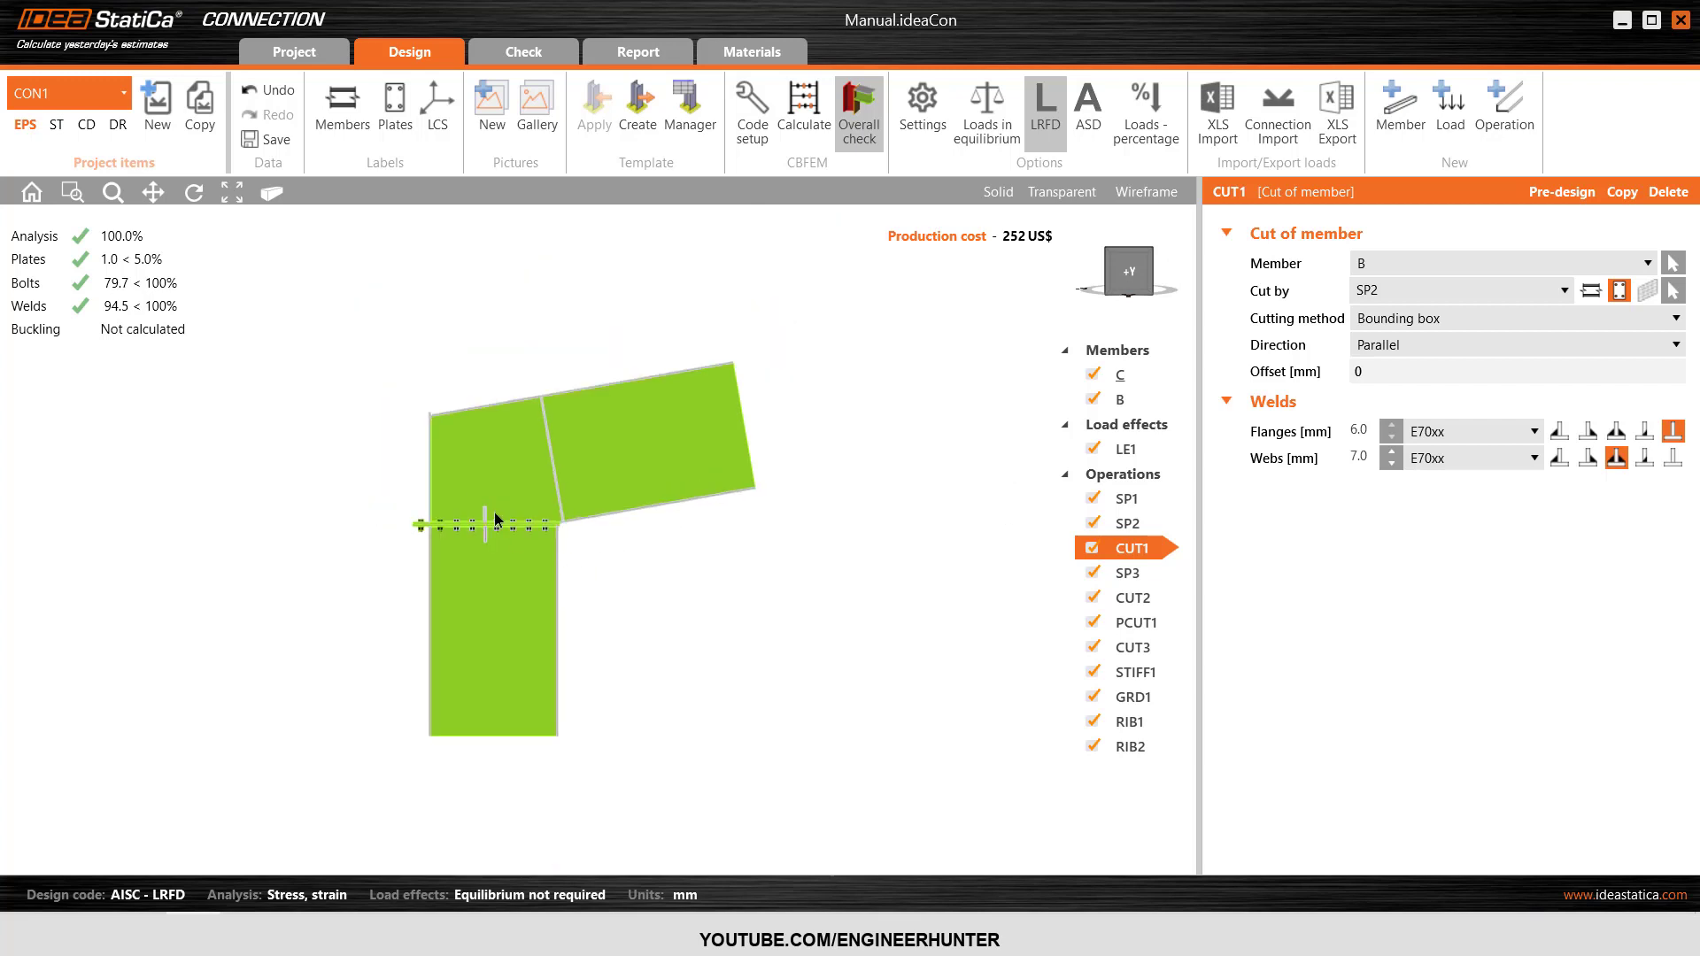
{"action": "scroll", "coordinate": [513, 496], "scroll_direction": "up", "scroll_amount": 3}
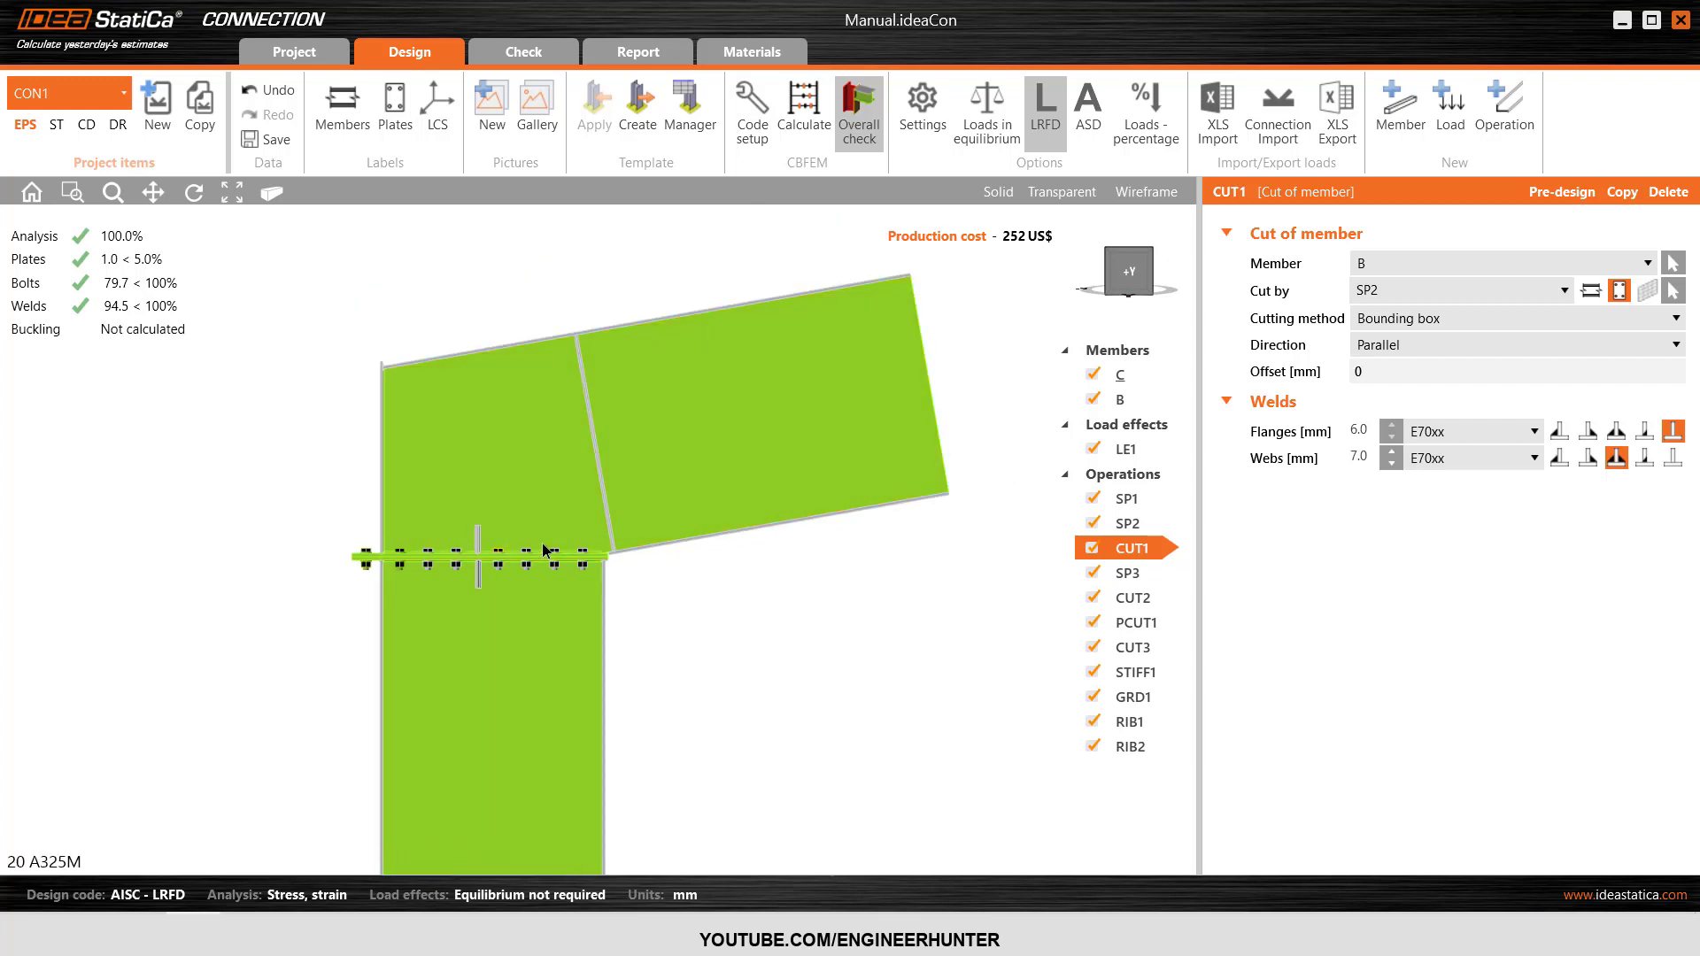
{"action": "scroll", "coordinate": [402, 580], "scroll_direction": "down", "scroll_amount": 3}
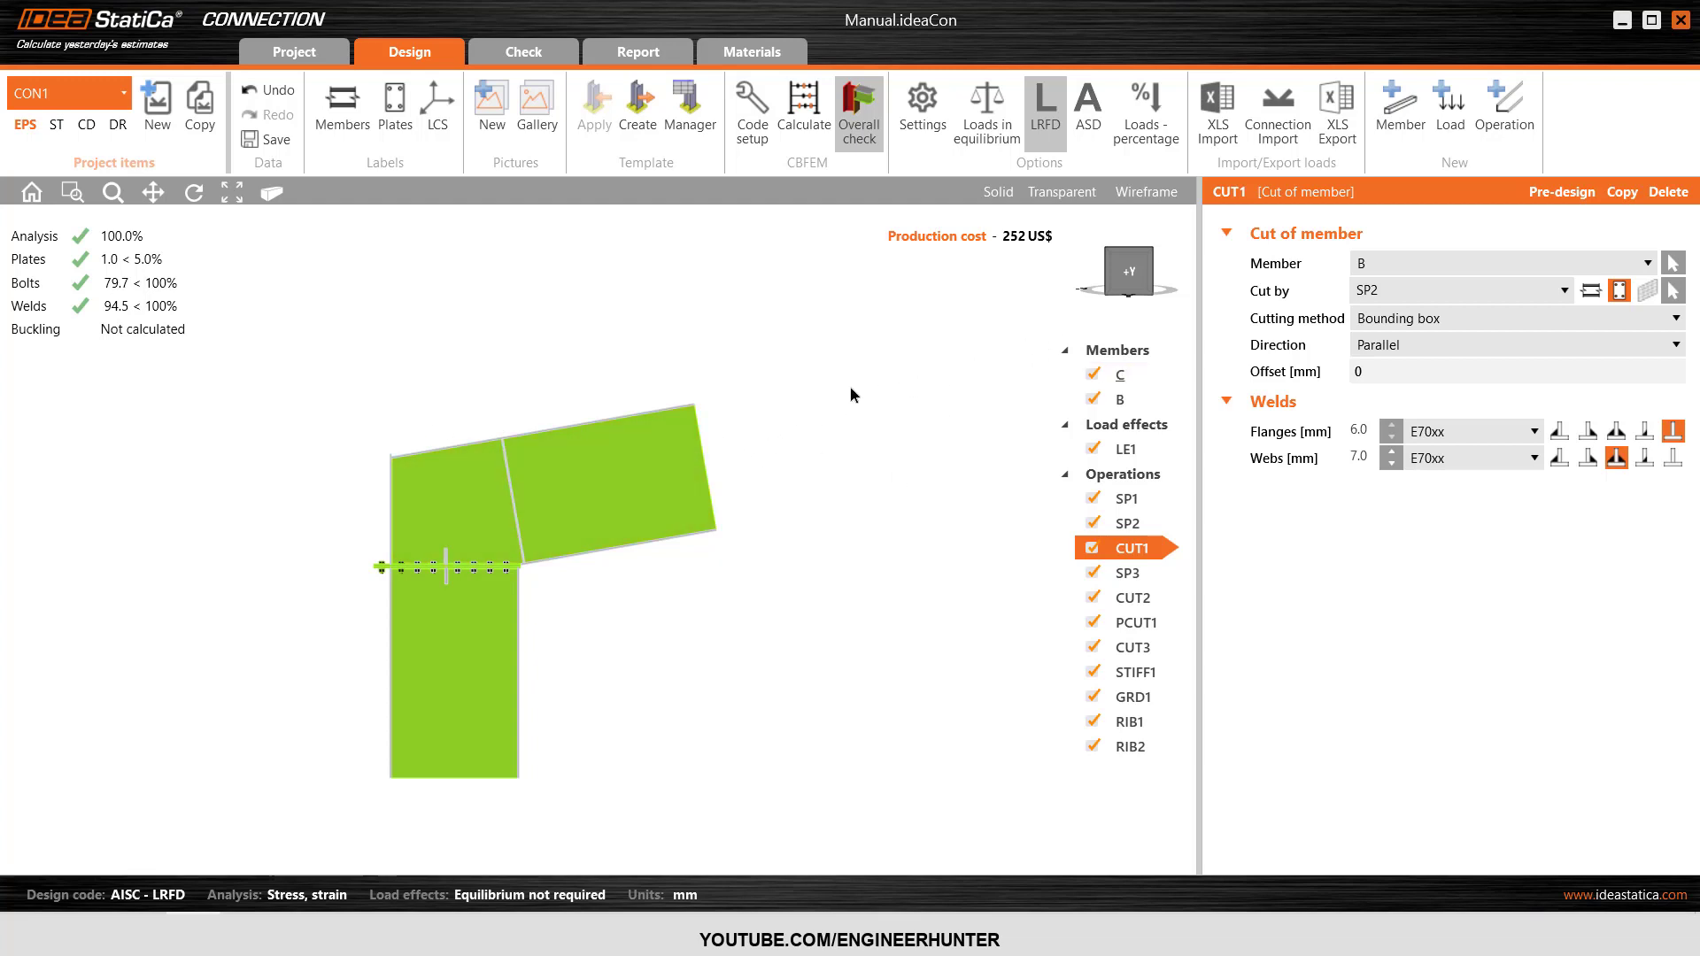
{"action": "left_click", "coordinate": [1111, 255]}
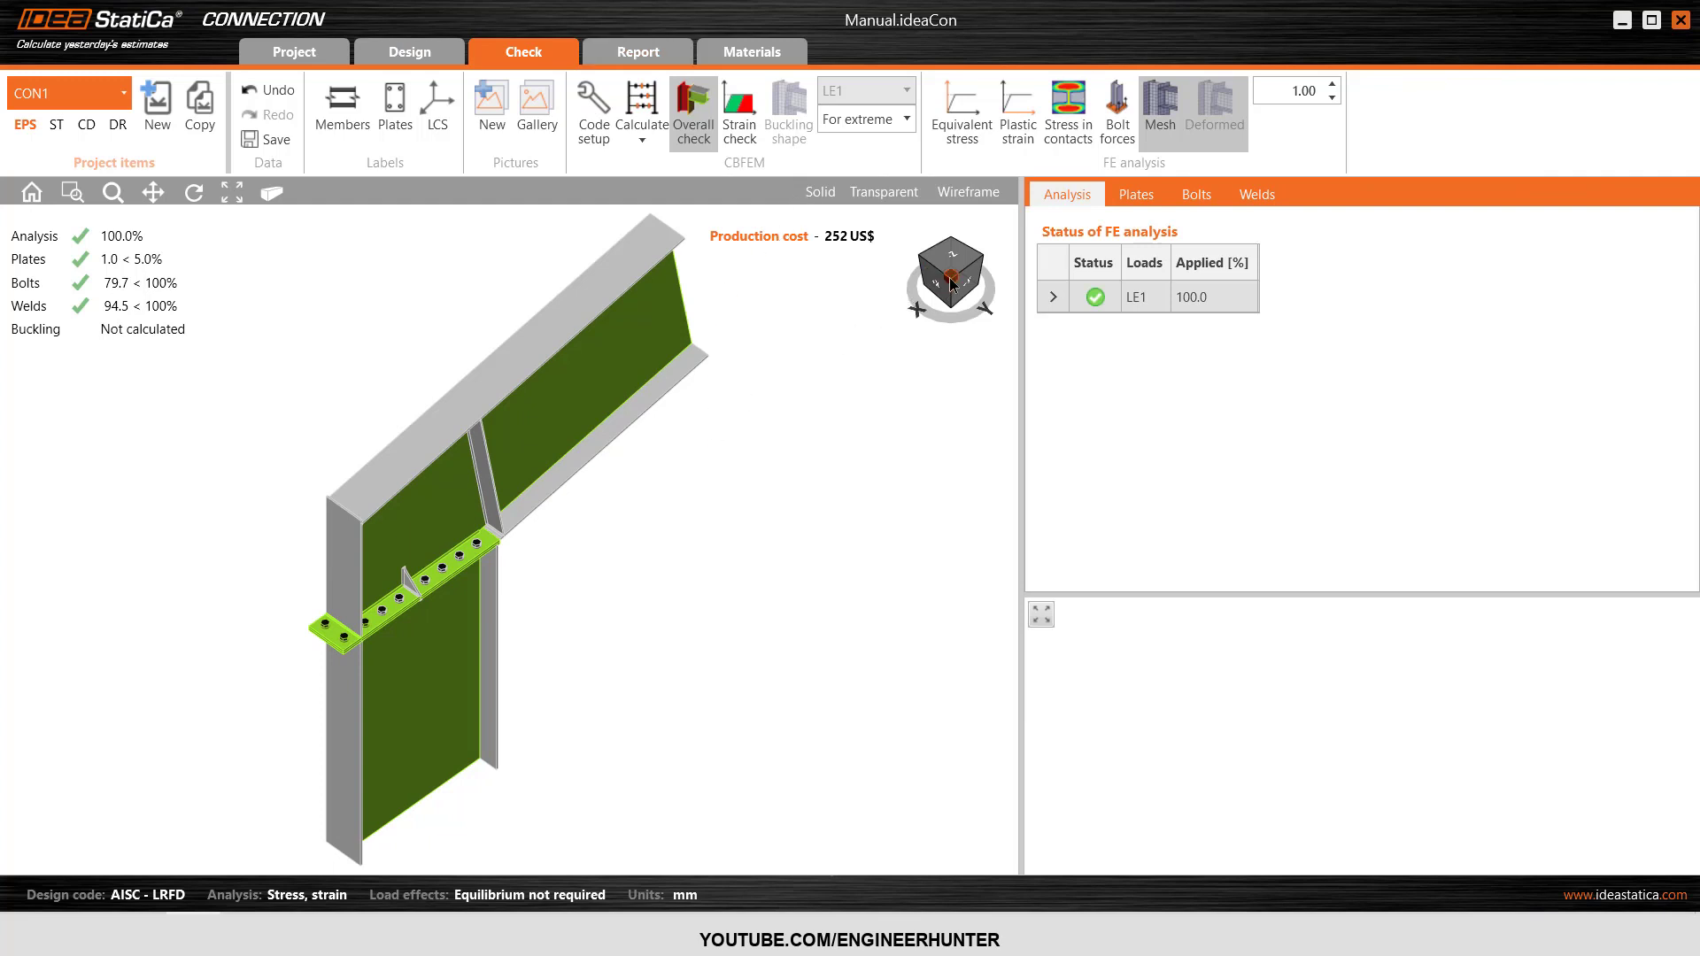
- Display the equivalent stress and examine the stress concentrations in the member webs and the extended end of plate SP2
{"action": "left_click", "coordinate": [953, 109]}
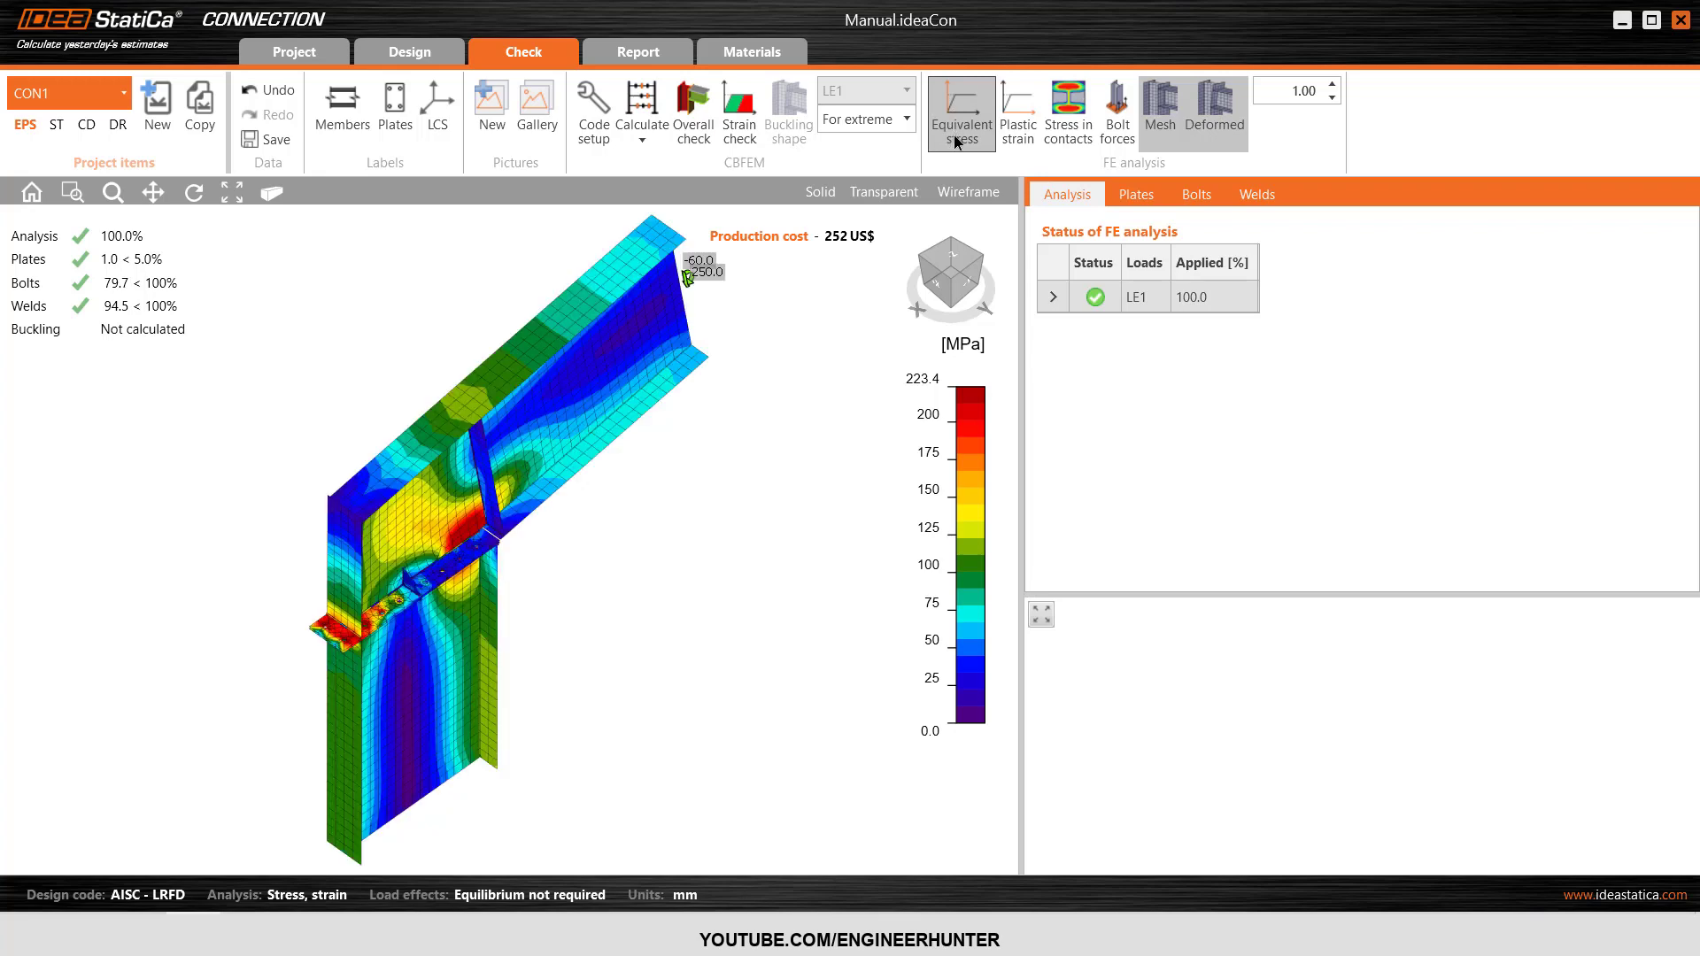
{"action": "left_click", "coordinate": [993, 282]}
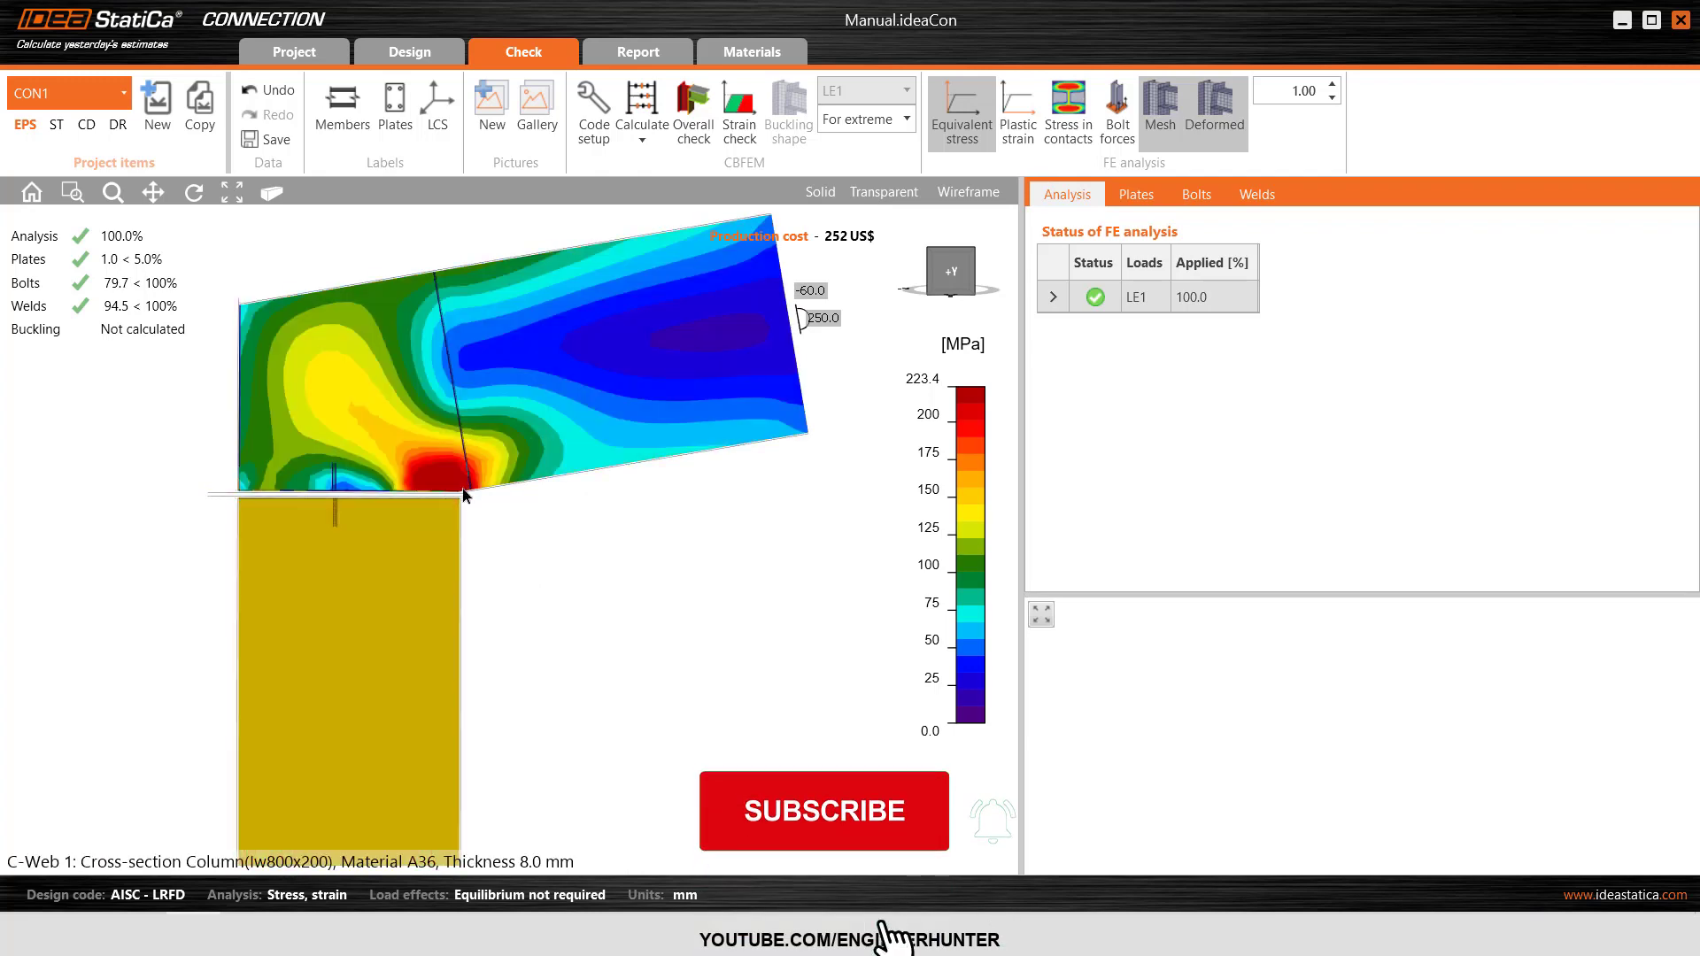
{"action": "left_click", "coordinate": [931, 257]}
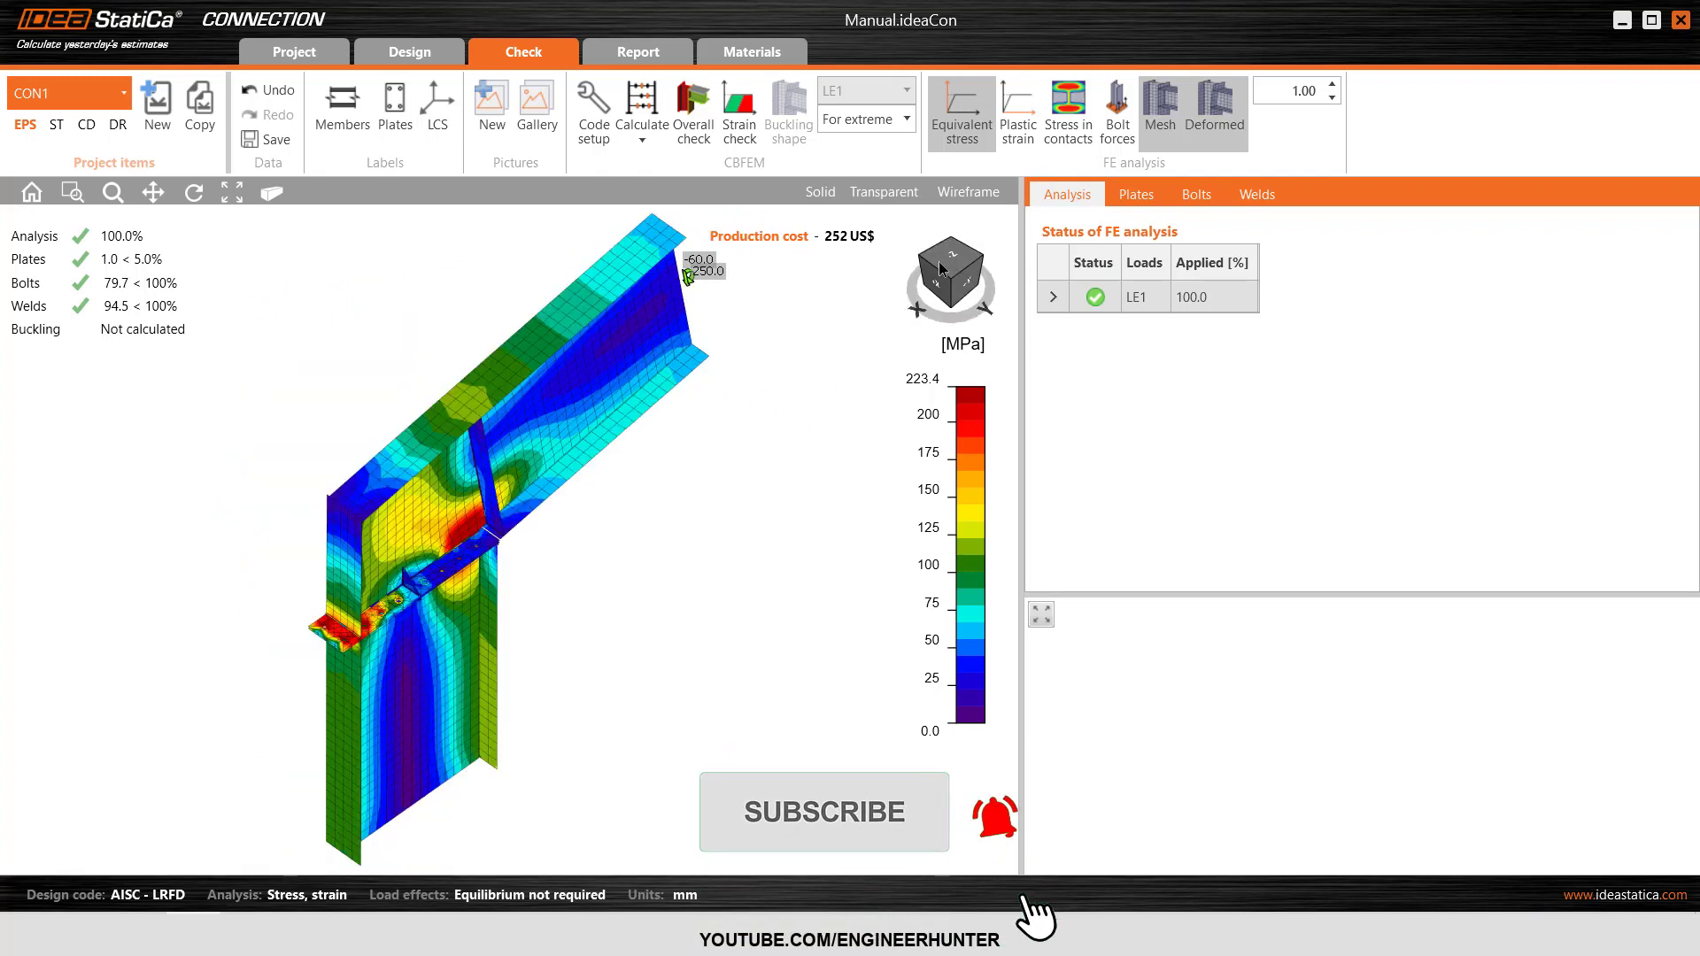
{"action": "scroll", "coordinate": [343, 626], "scroll_direction": "up", "scroll_amount": 5}
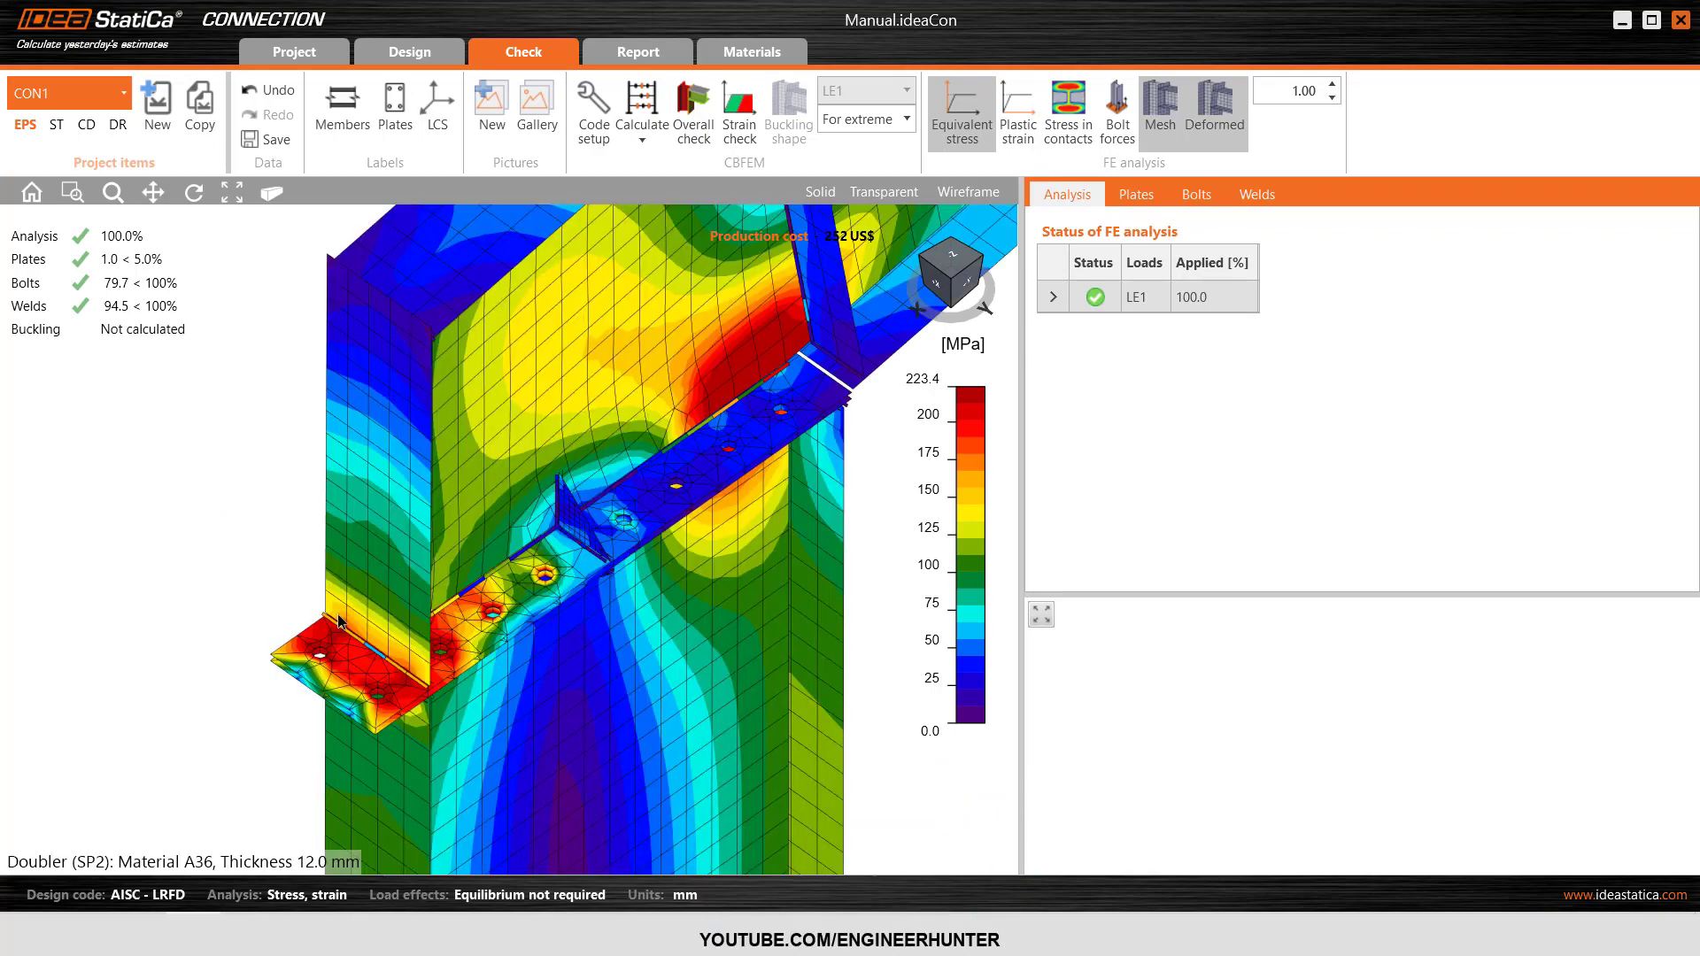
{"action": "scroll", "coordinate": [343, 626], "scroll_direction": "up", "scroll_amount": 2}
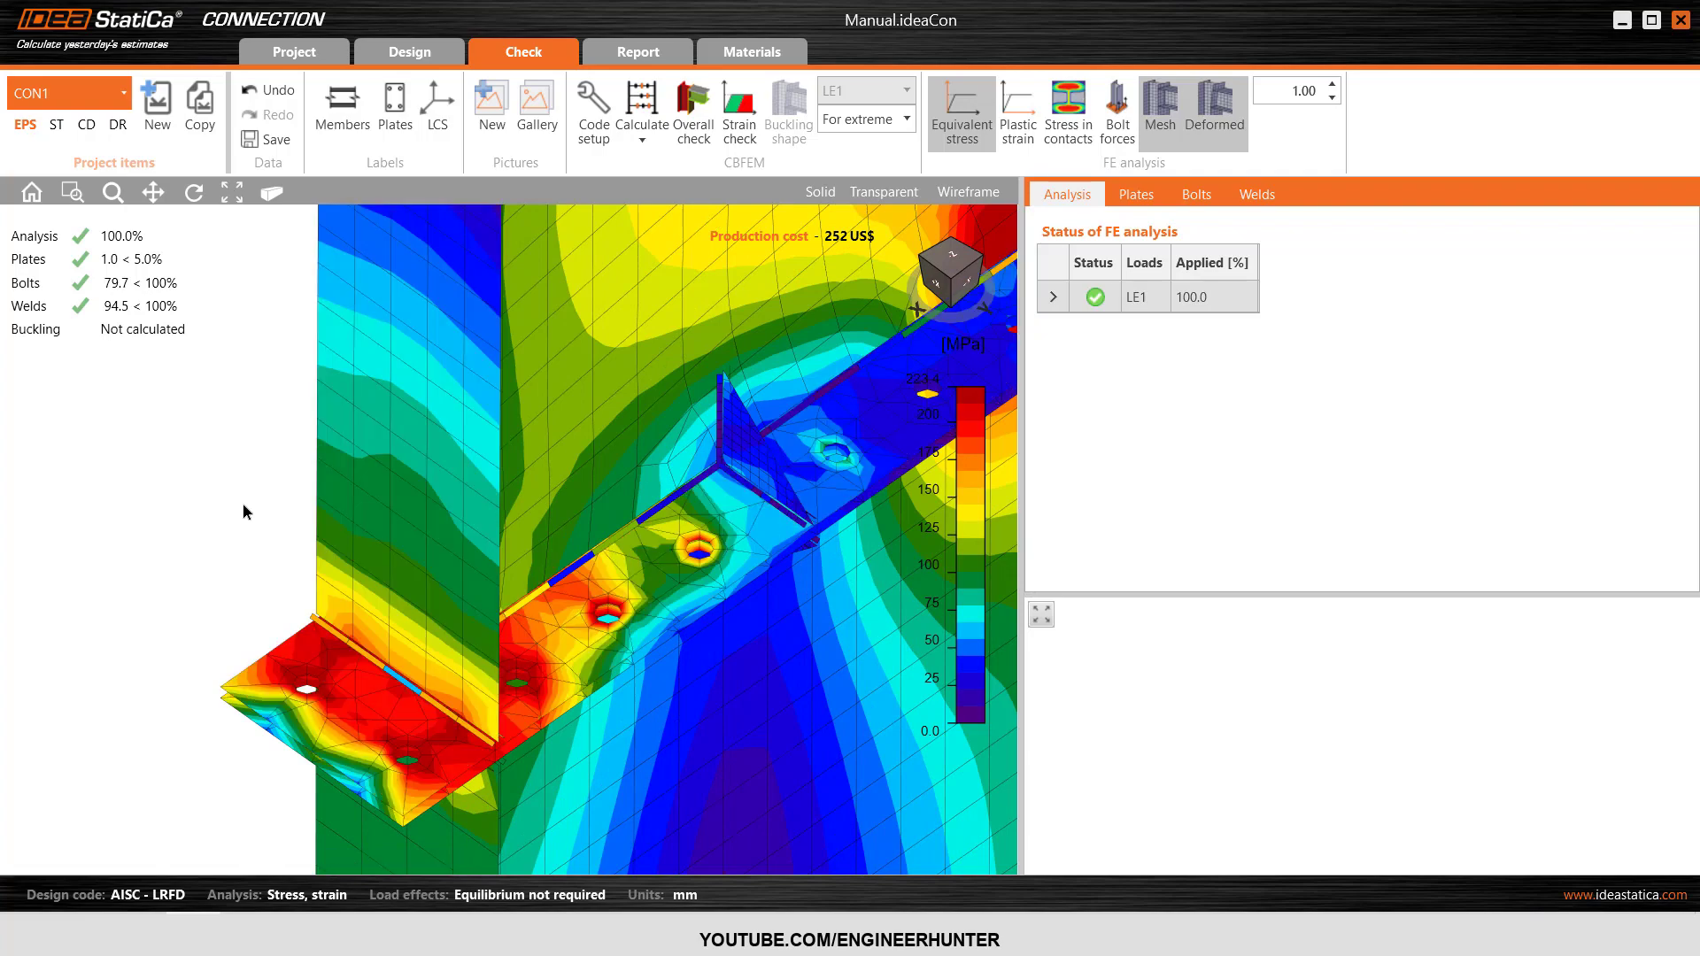
{"action": "scroll", "coordinate": [257, 502], "scroll_direction": "down", "scroll_amount": 5}
{"action": "scroll", "coordinate": [651, 522], "scroll_direction": "down", "scroll_amount": 4}
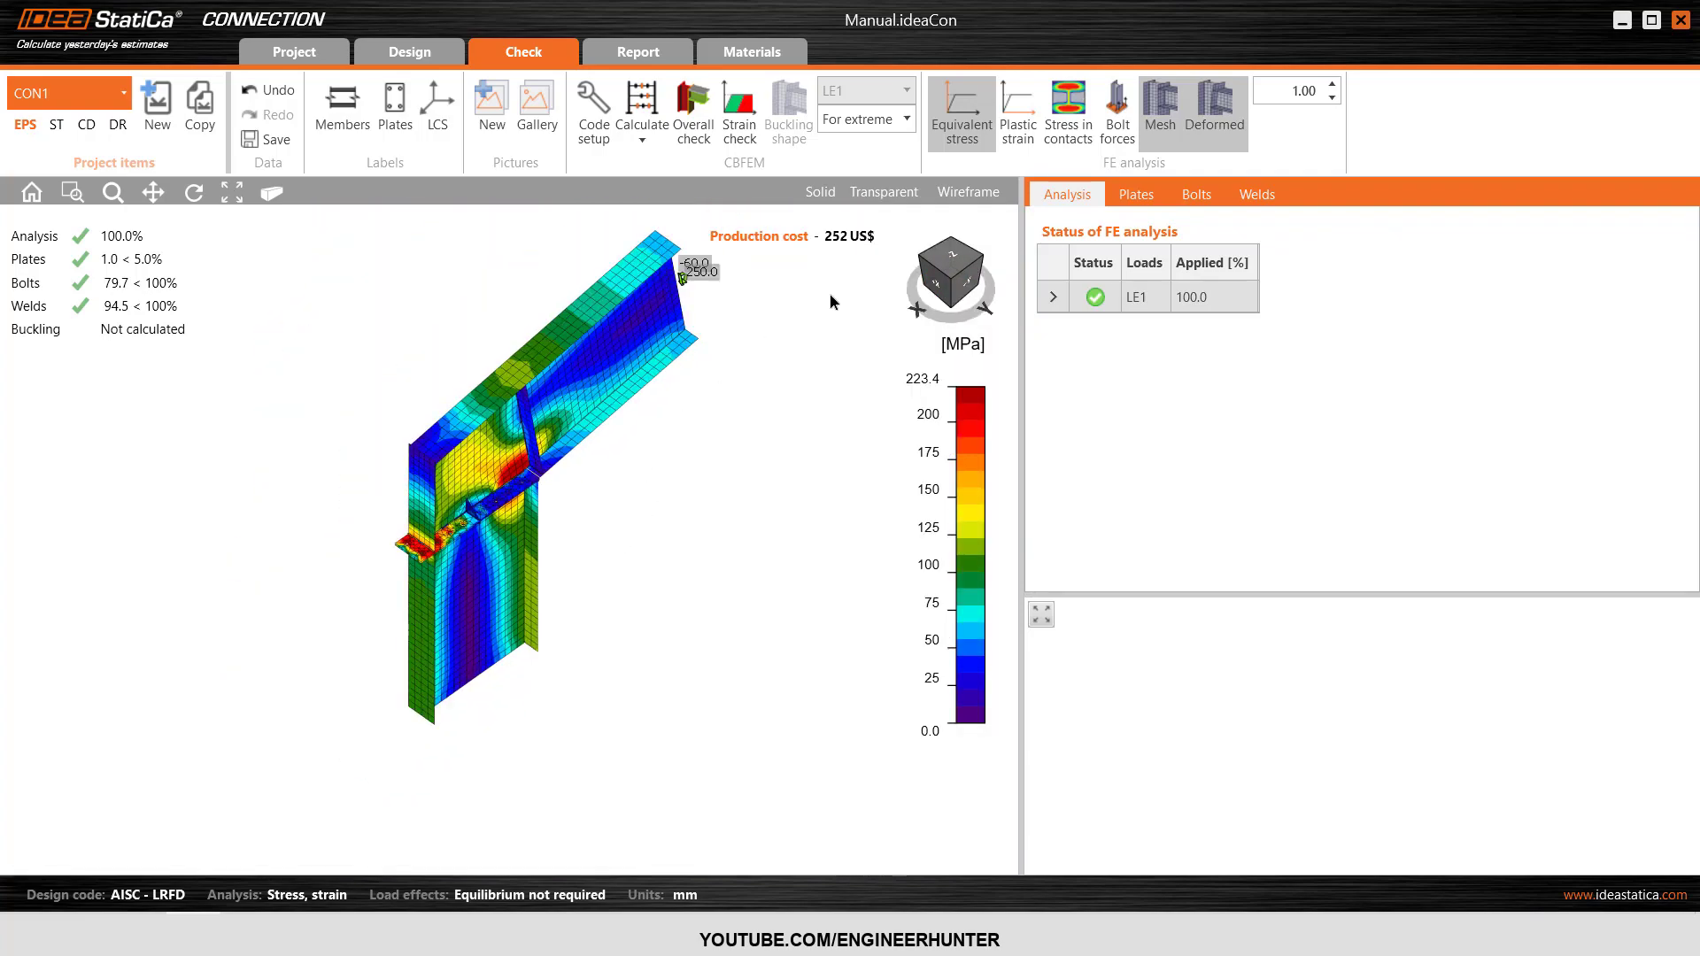
- Raise the deformation scale to 21 in the side view and examine the deformed shape of the bolted plates
{"action": "left_click", "coordinate": [968, 290]}
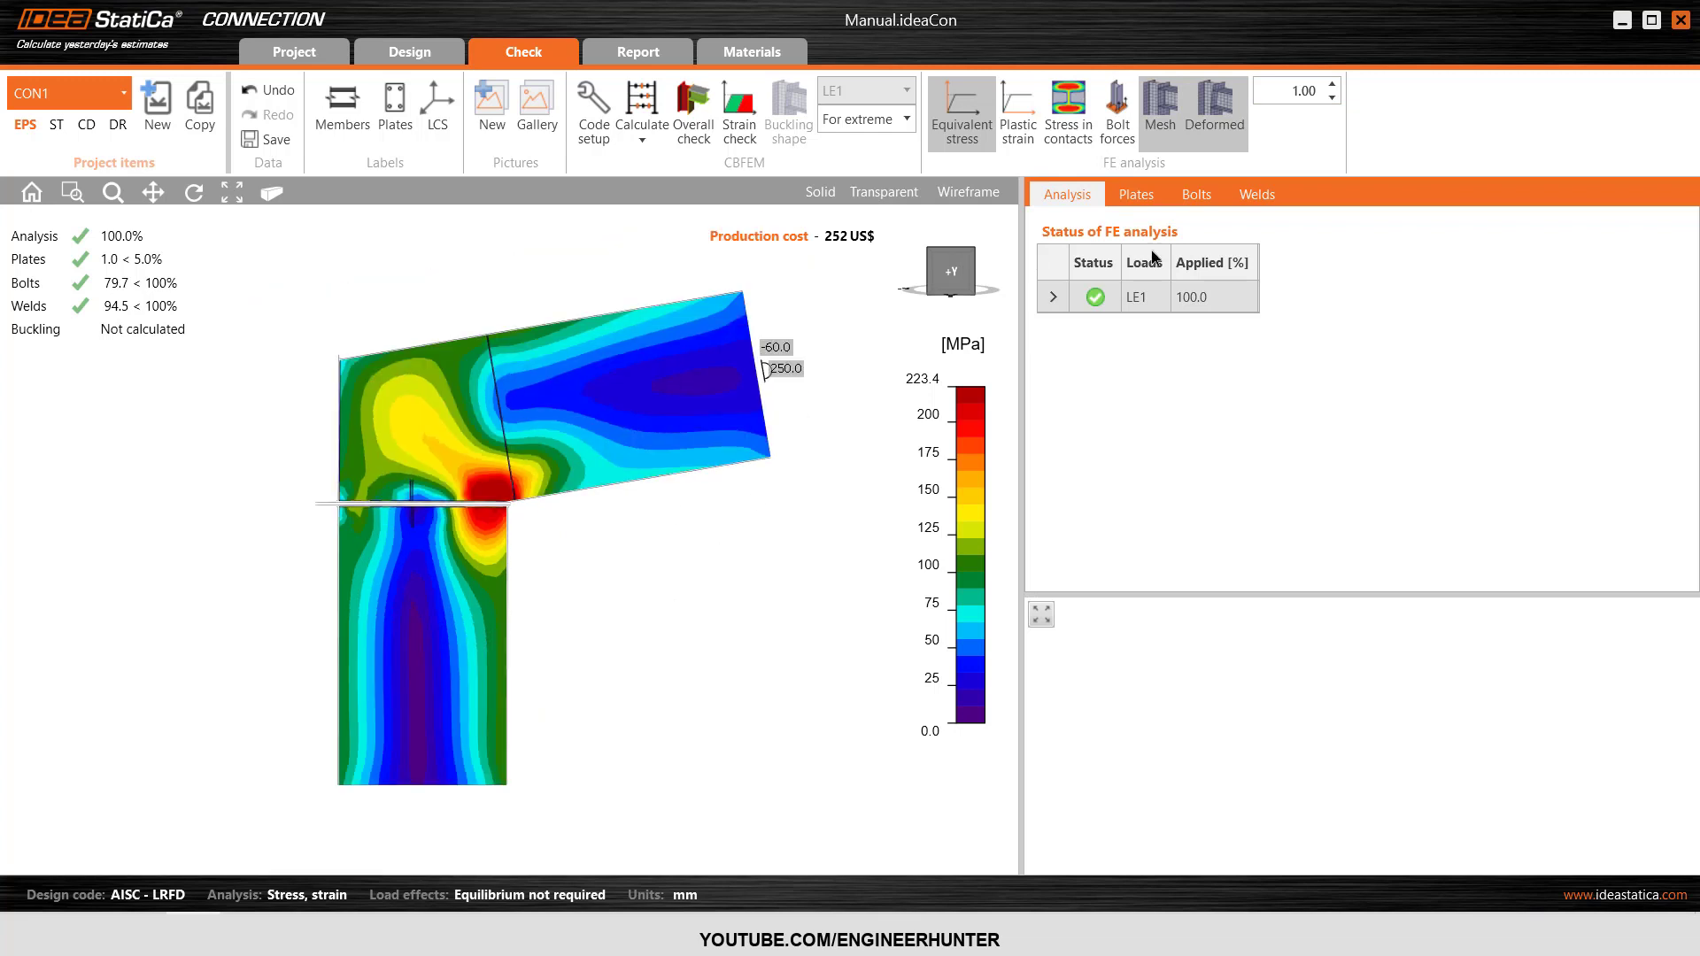
{"action": "left_click", "coordinate": [1332, 85]}
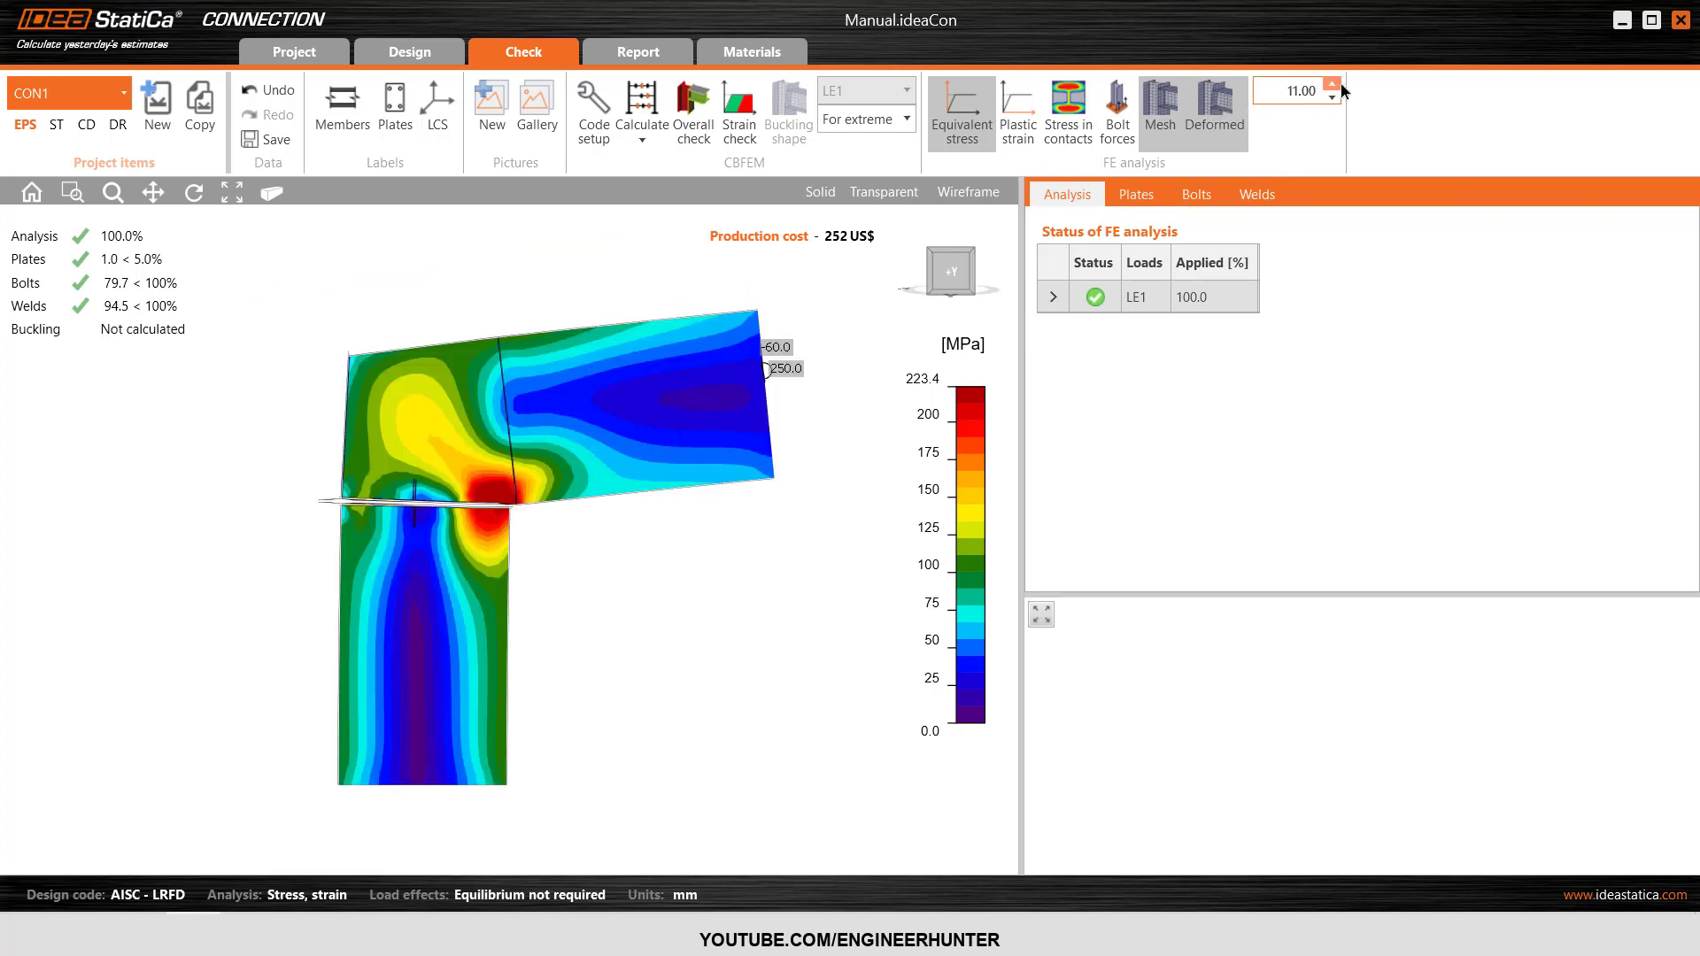
{"action": "left_click", "coordinate": [1332, 86]}
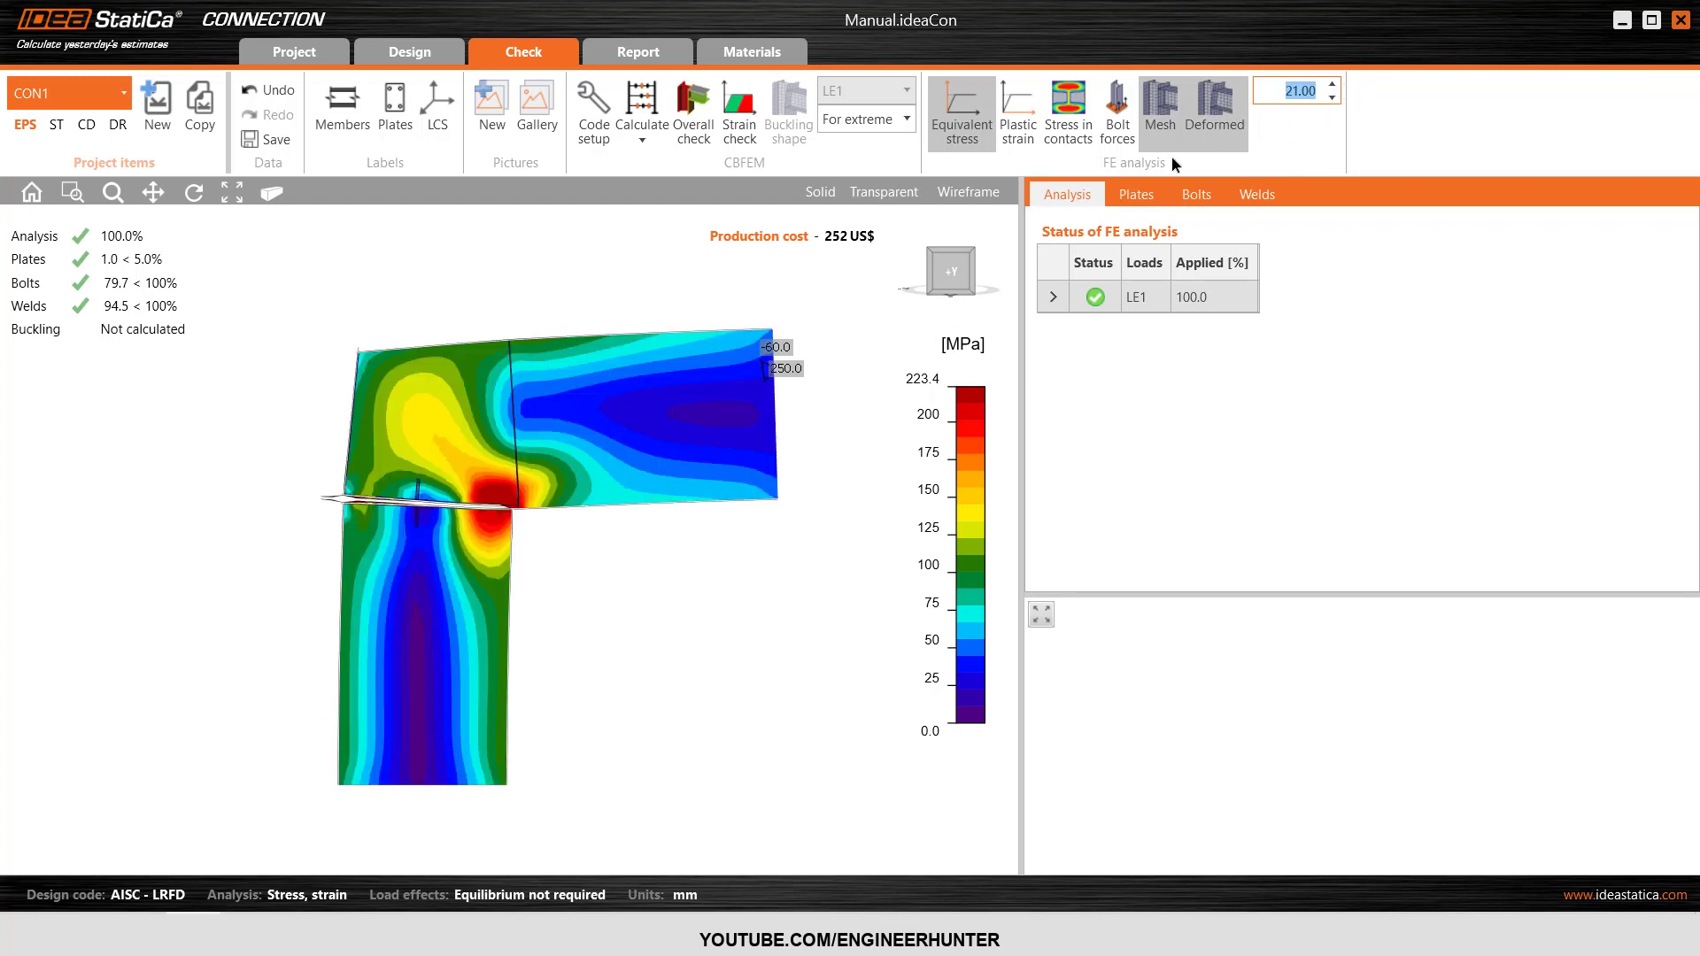
{"action": "scroll", "coordinate": [371, 471], "scroll_direction": "up", "scroll_amount": 5}
{"action": "scroll", "coordinate": [292, 544], "scroll_direction": "down", "scroll_amount": 5}
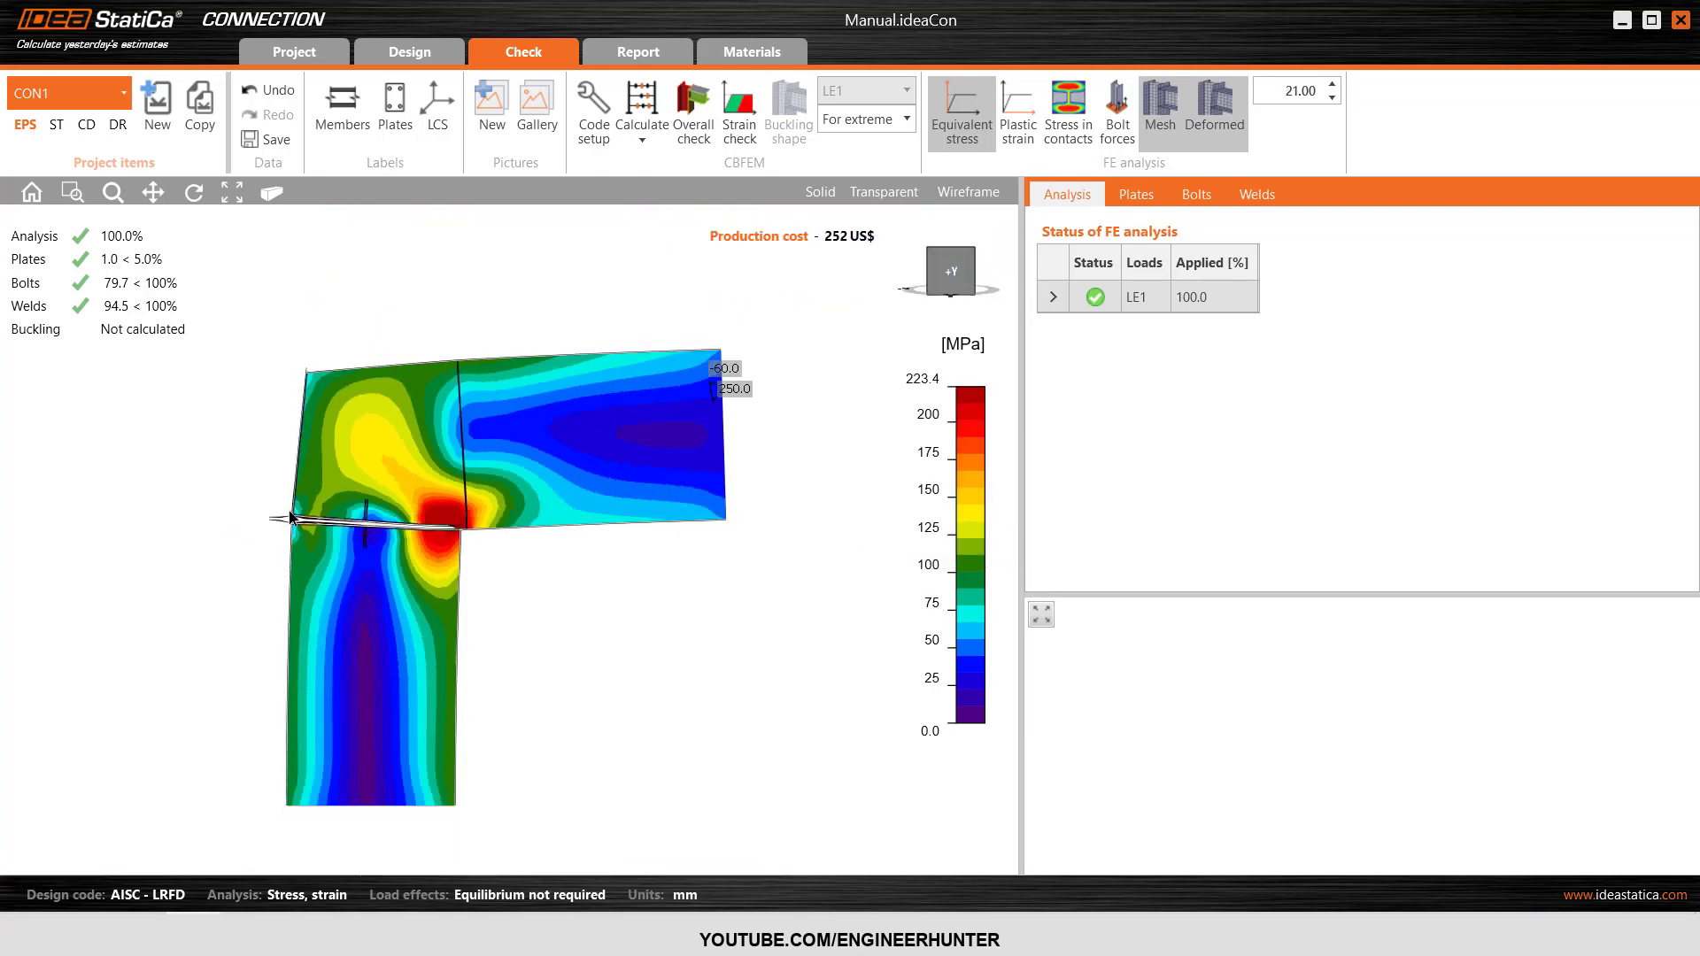
- Switch off the deformed shape and show the meshed equivalent stress on the undeformed connection in 3D
{"action": "left_click", "coordinate": [933, 256]}
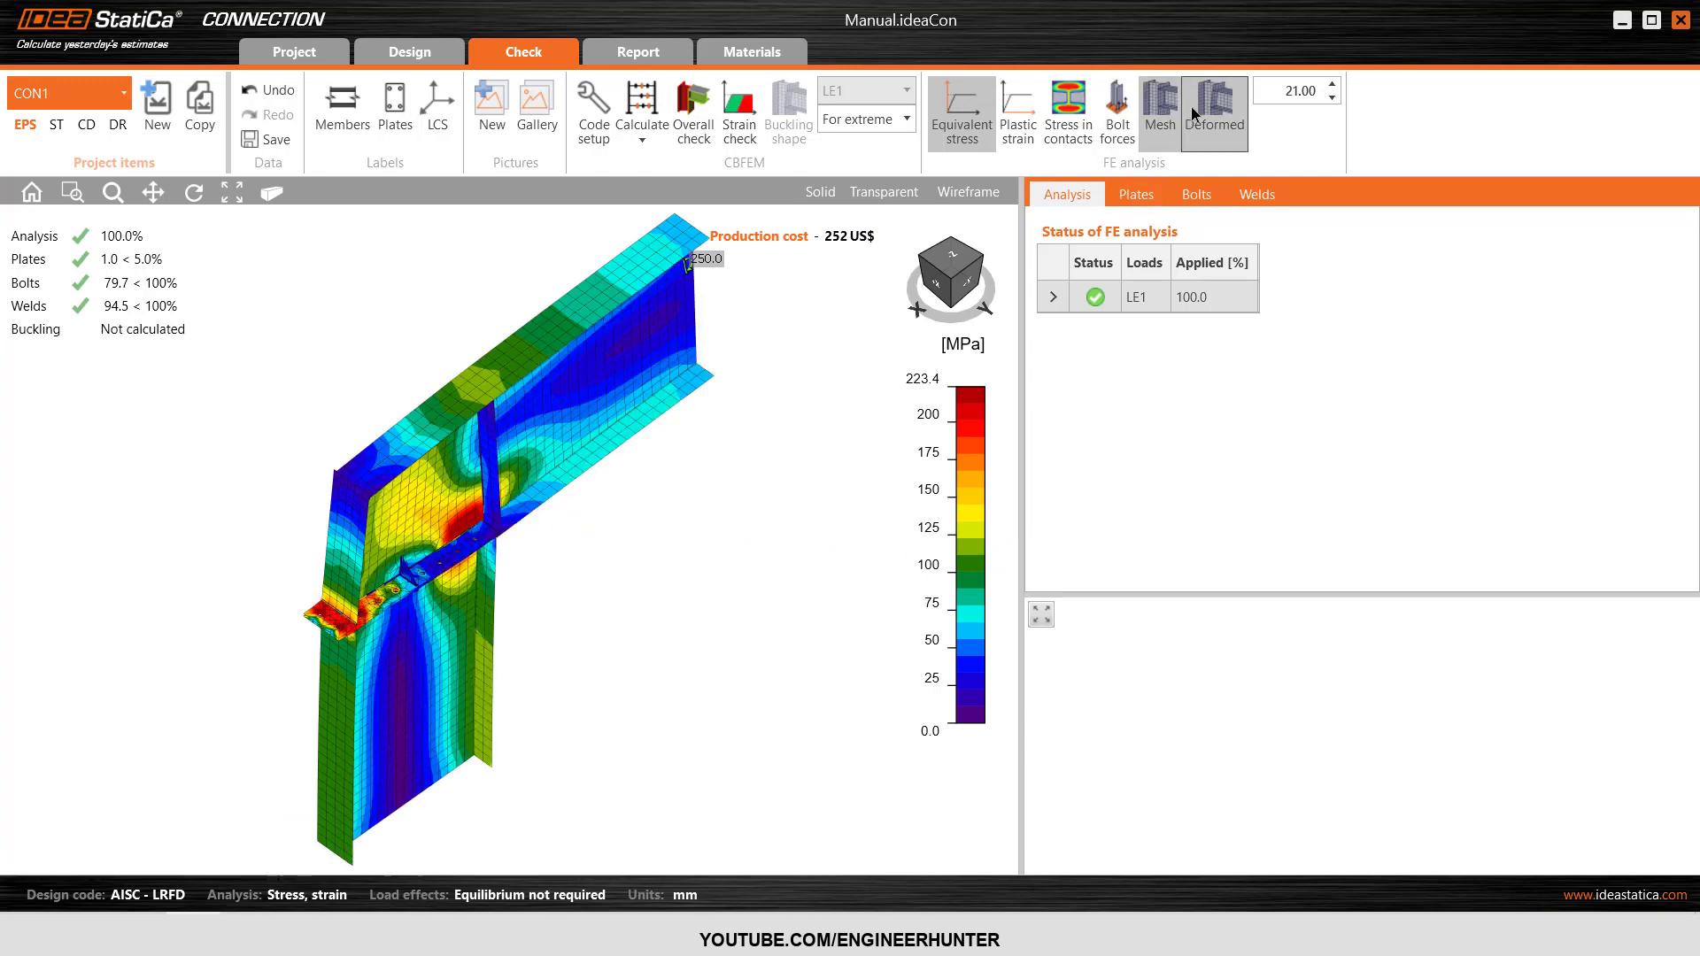
{"action": "left_click", "coordinate": [1229, 100]}
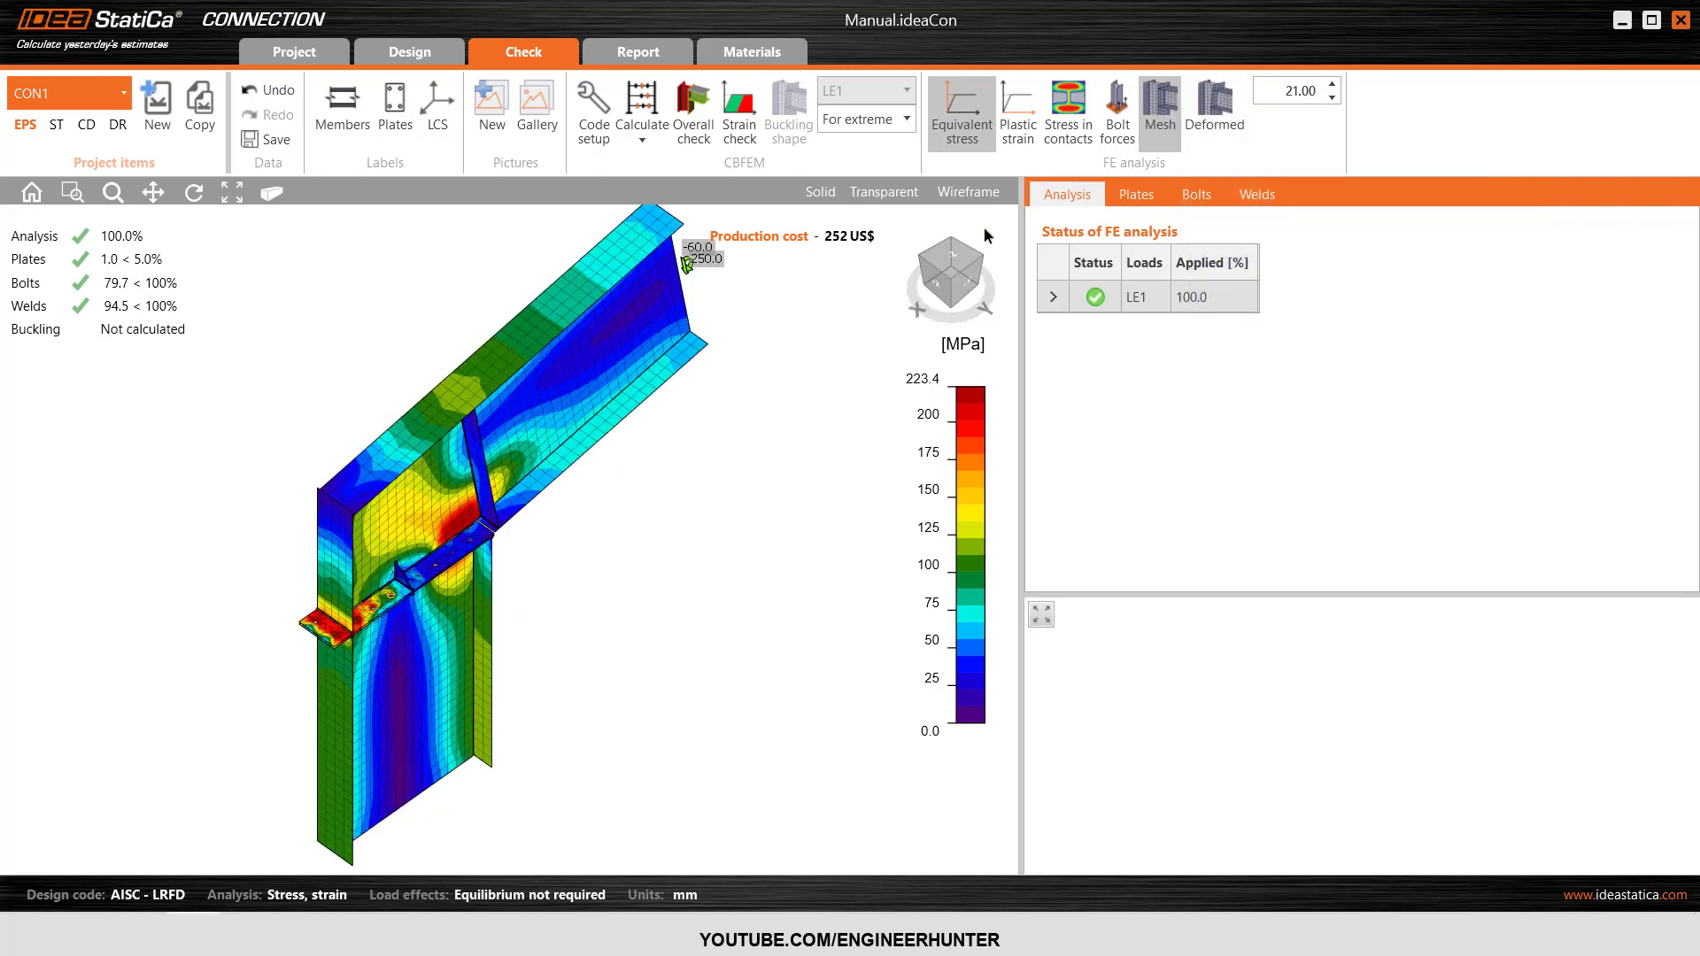
{"action": "left_click", "coordinate": [953, 279]}
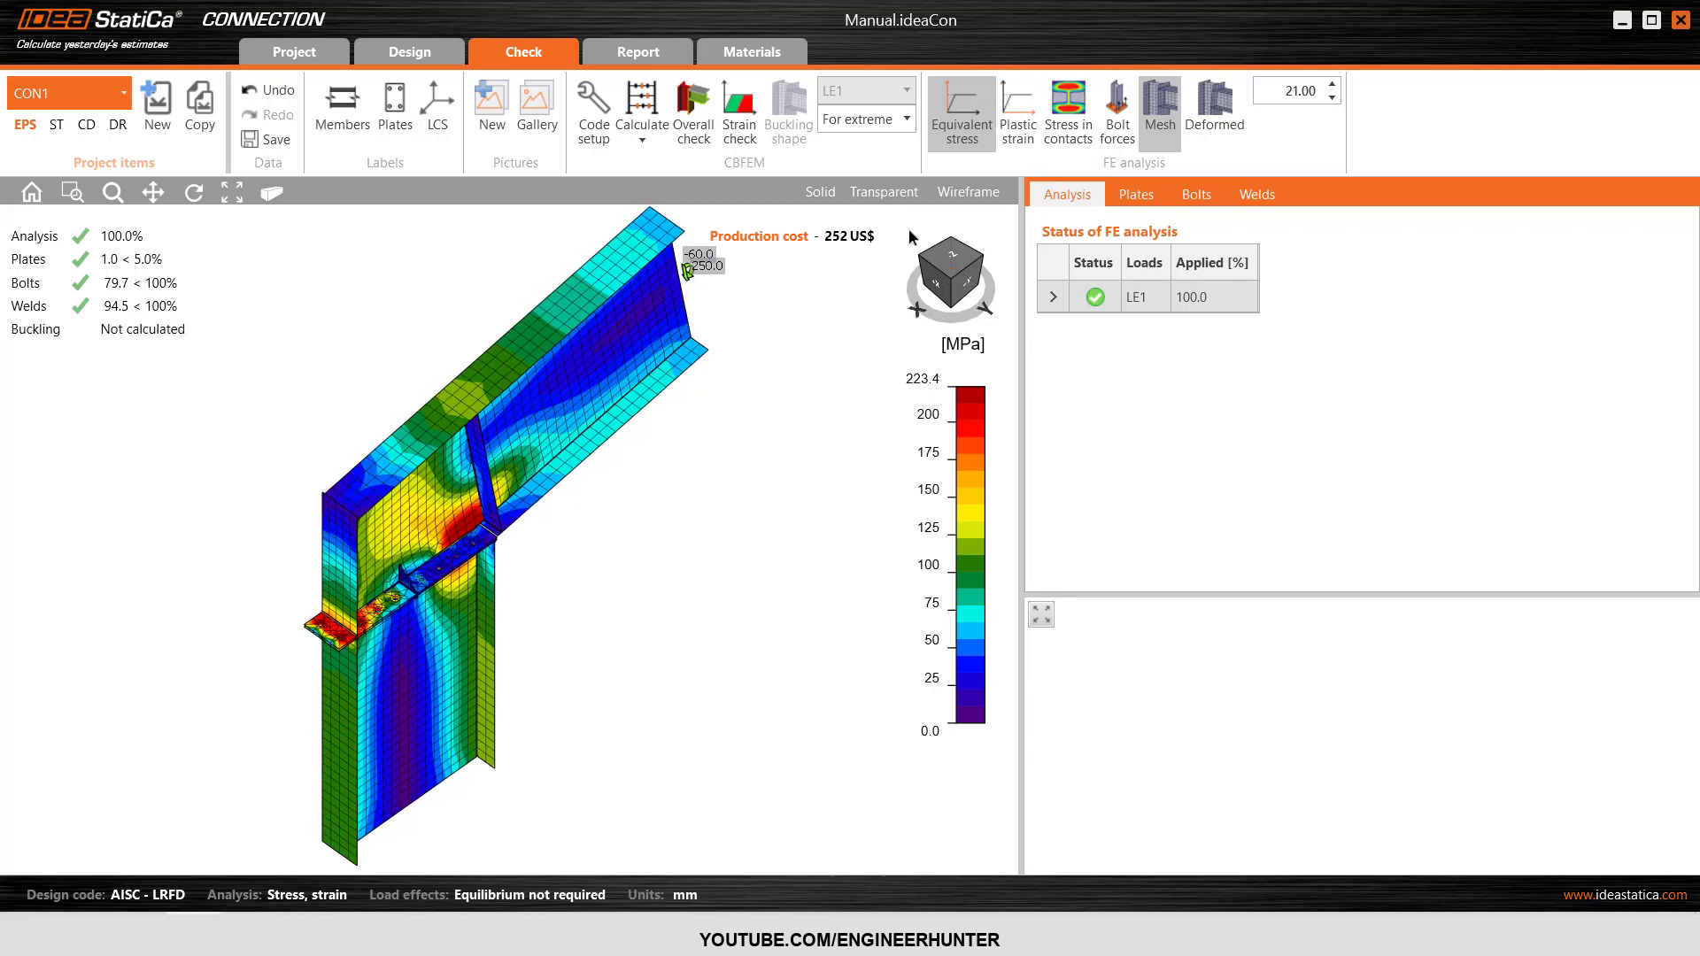
- Run the buckling analysis of the connection and open the joint's local buckling results
{"action": "left_click", "coordinate": [641, 139]}
{"action": "left_click", "coordinate": [611, 202]}
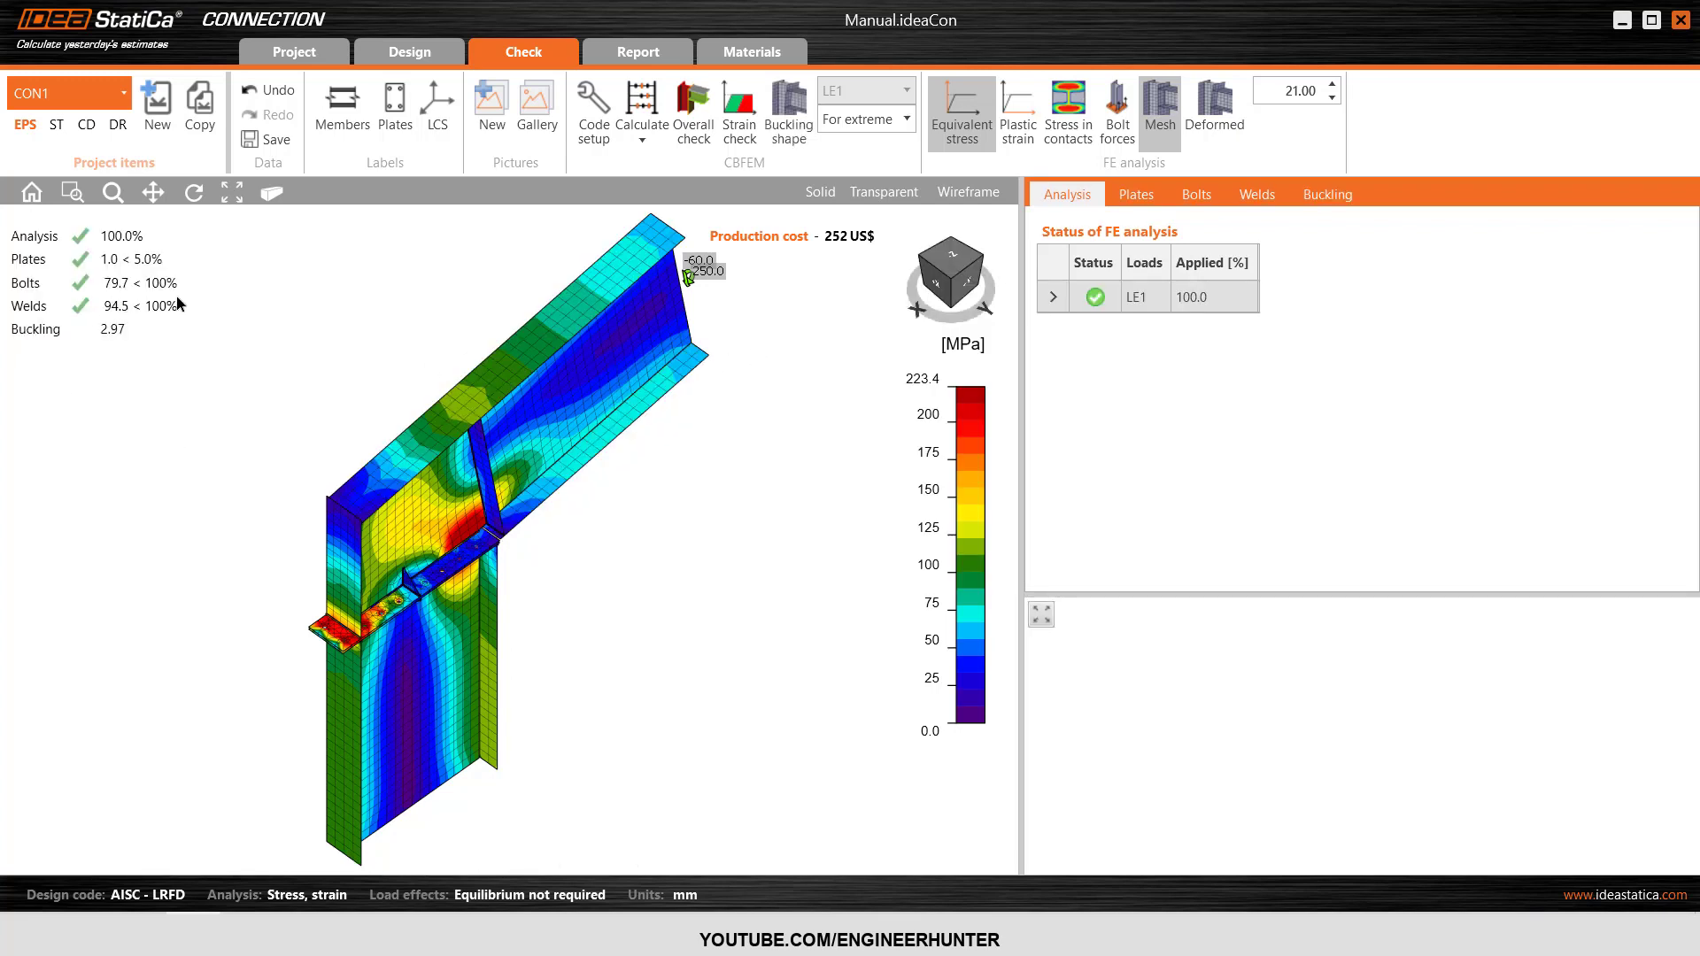
{"action": "left_click", "coordinate": [1328, 195]}
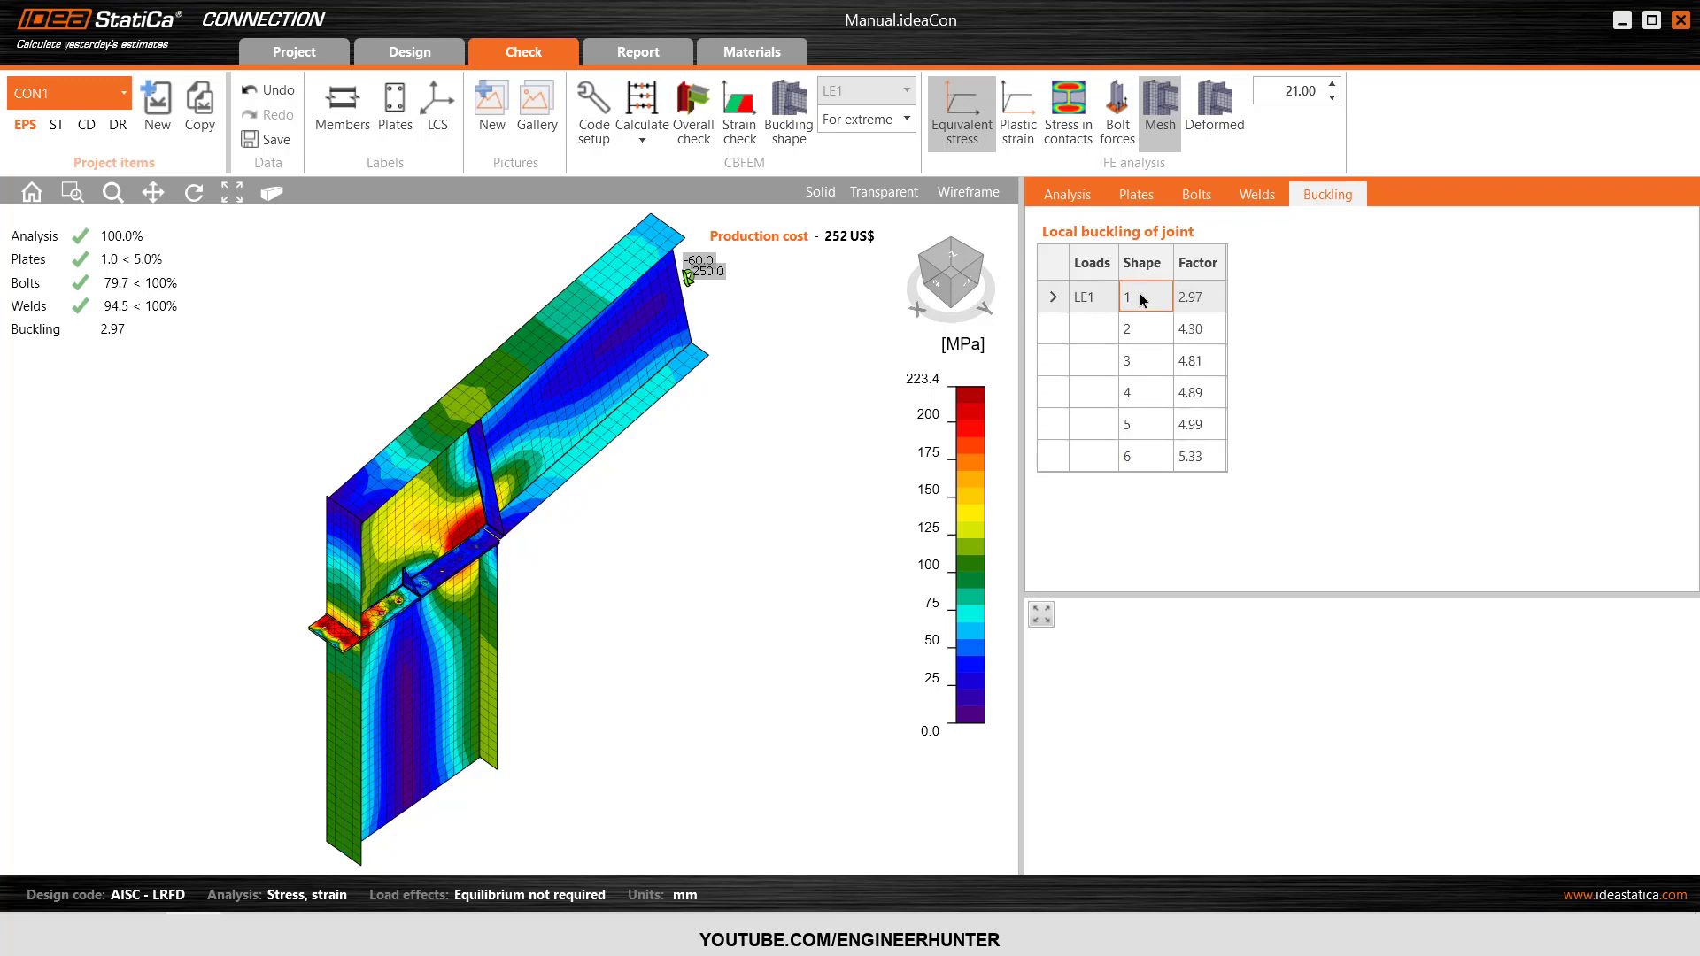
- Compare the LE1 buckling factors of shapes 1 and 2, and examine the connection from the side and in 3D
{"action": "left_click", "coordinate": [1199, 303]}
{"action": "left_click", "coordinate": [1193, 331]}
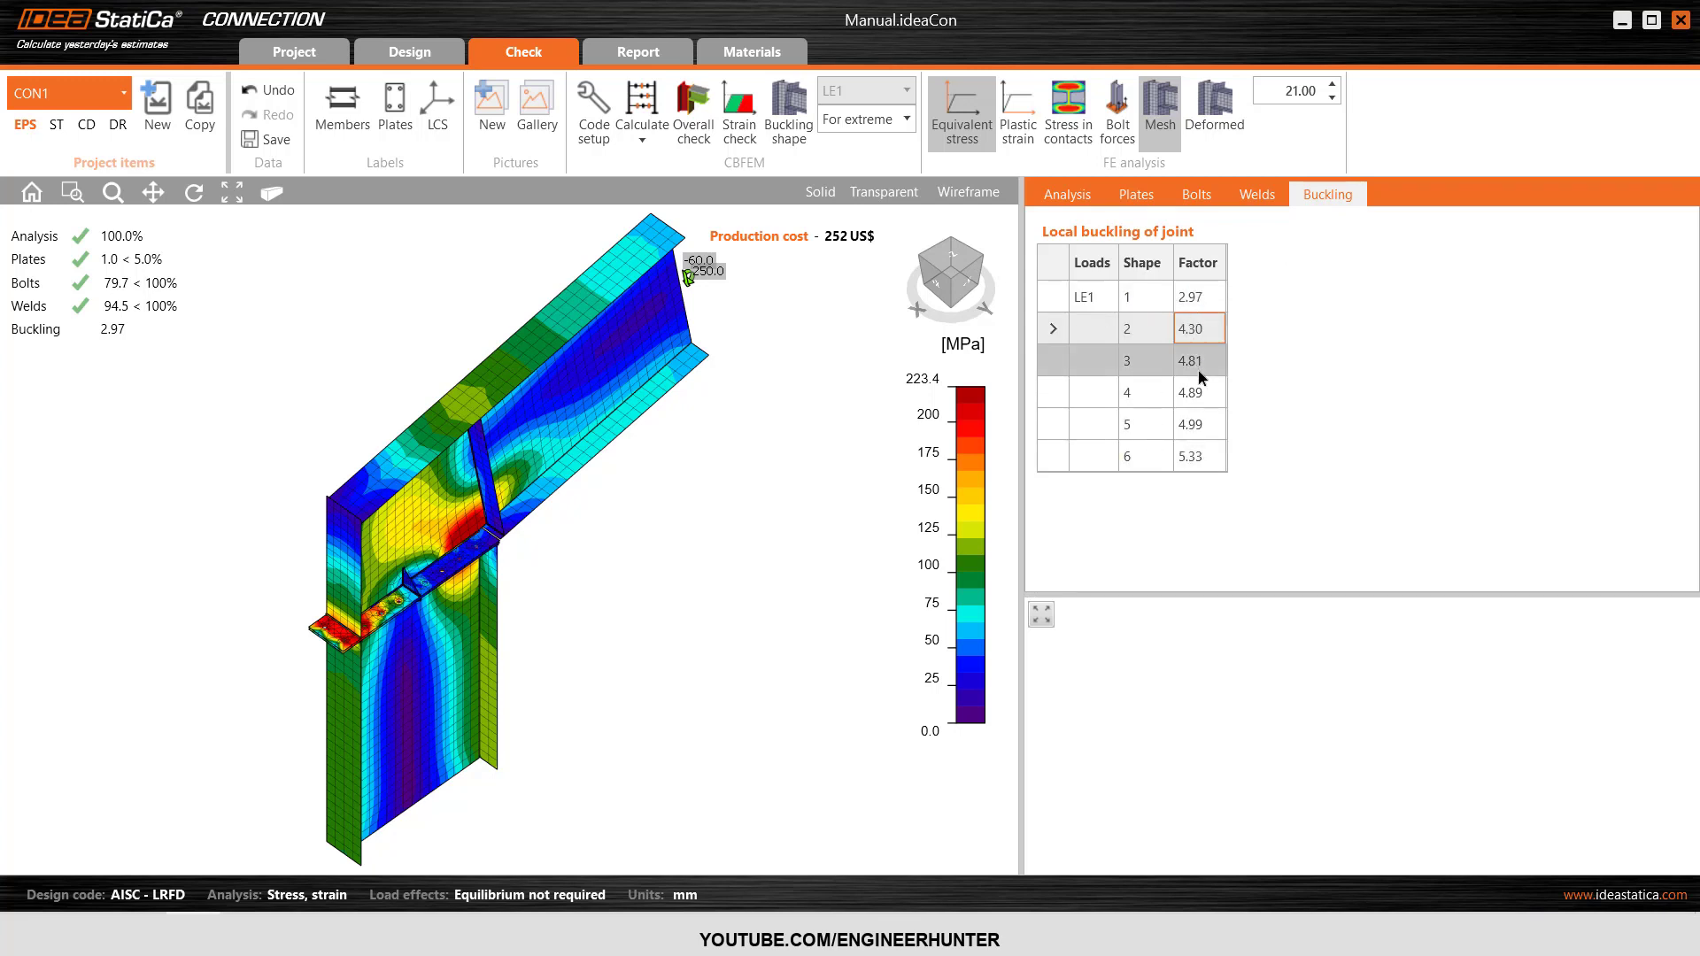
{"action": "left_click", "coordinate": [1199, 301]}
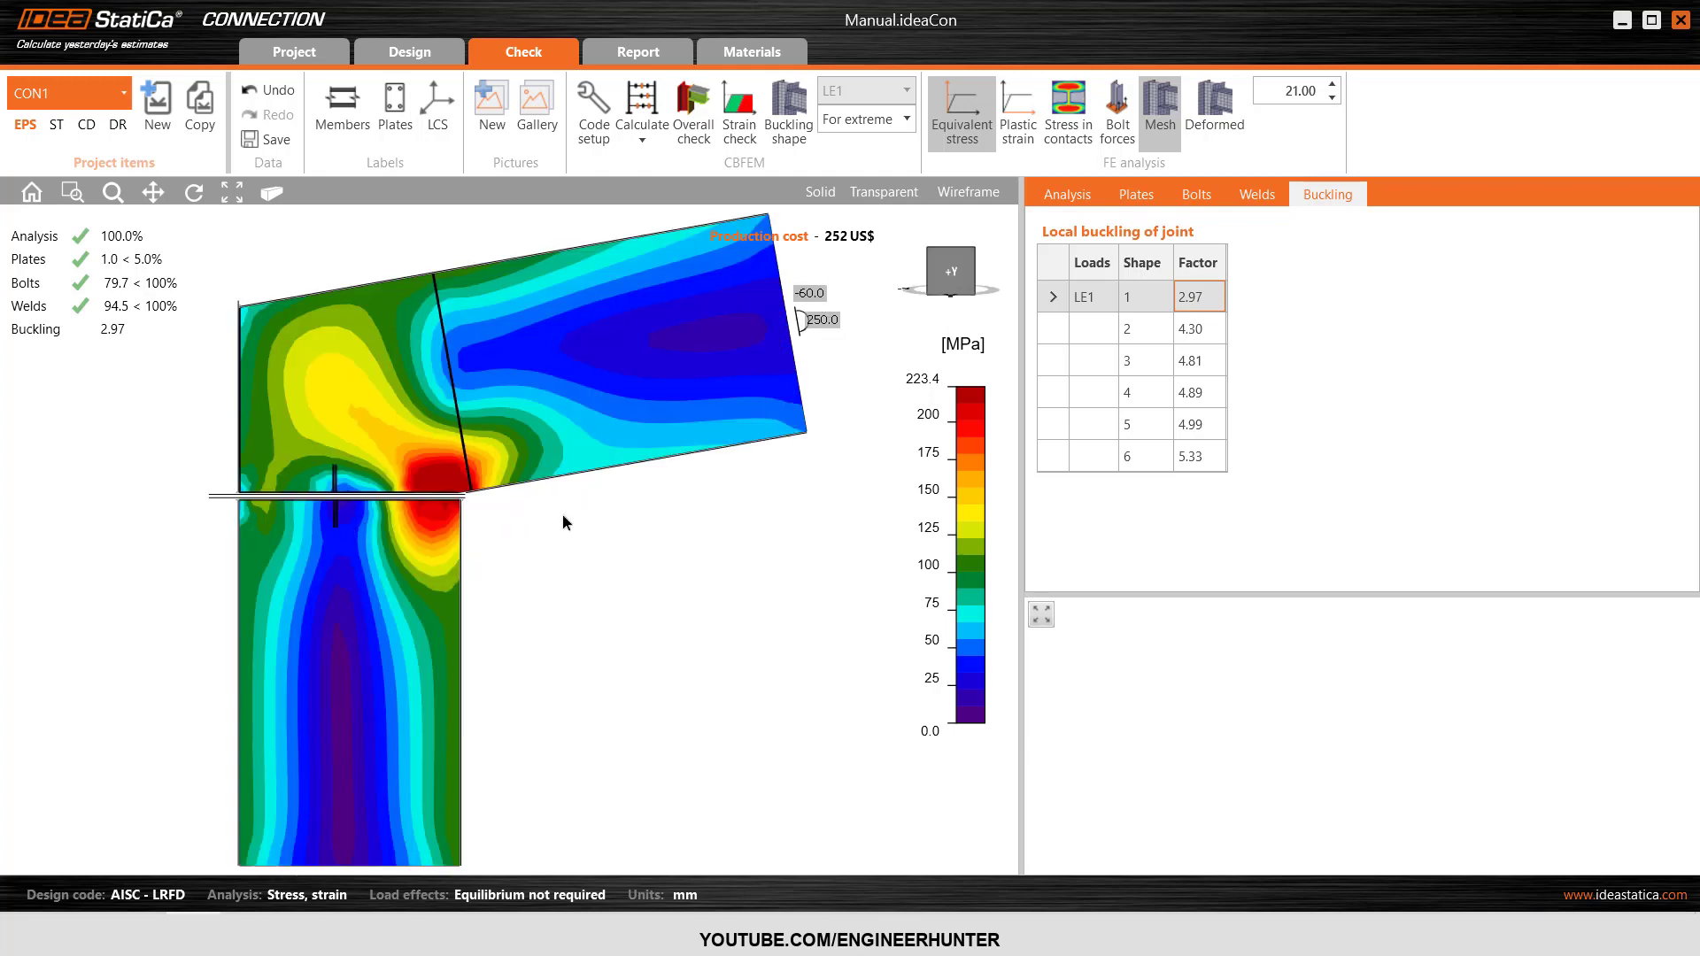
{"action": "scroll", "coordinate": [603, 467], "scroll_direction": "down", "scroll_amount": 2}
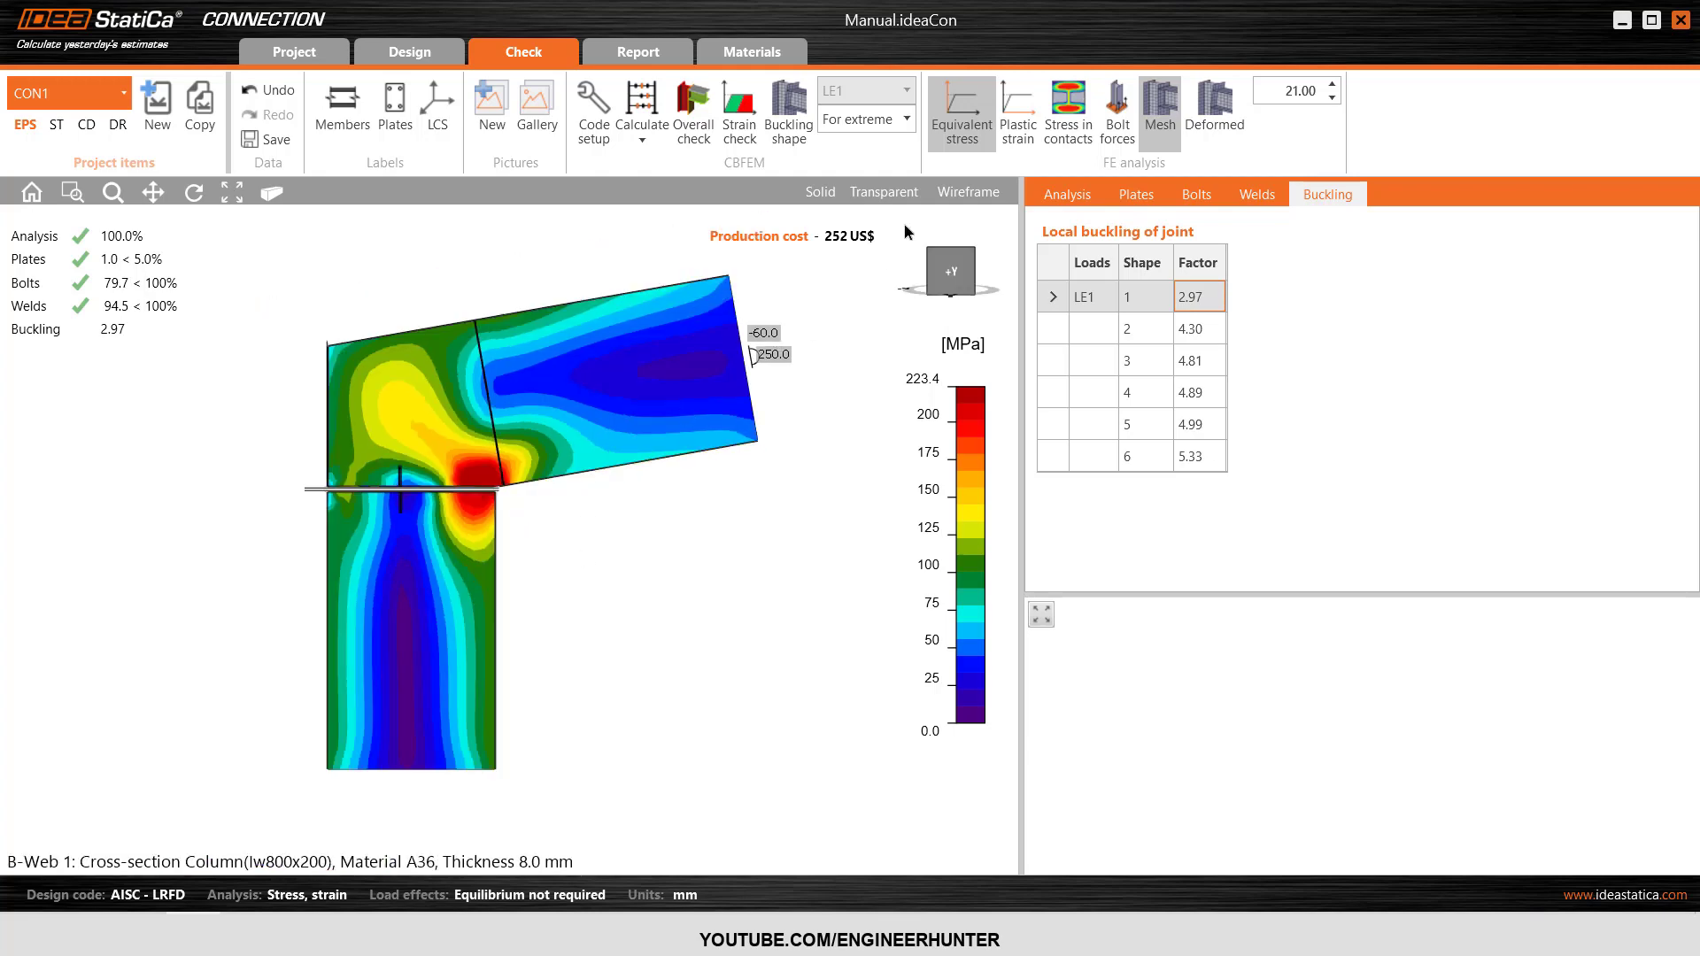
{"action": "left_click", "coordinate": [931, 256]}
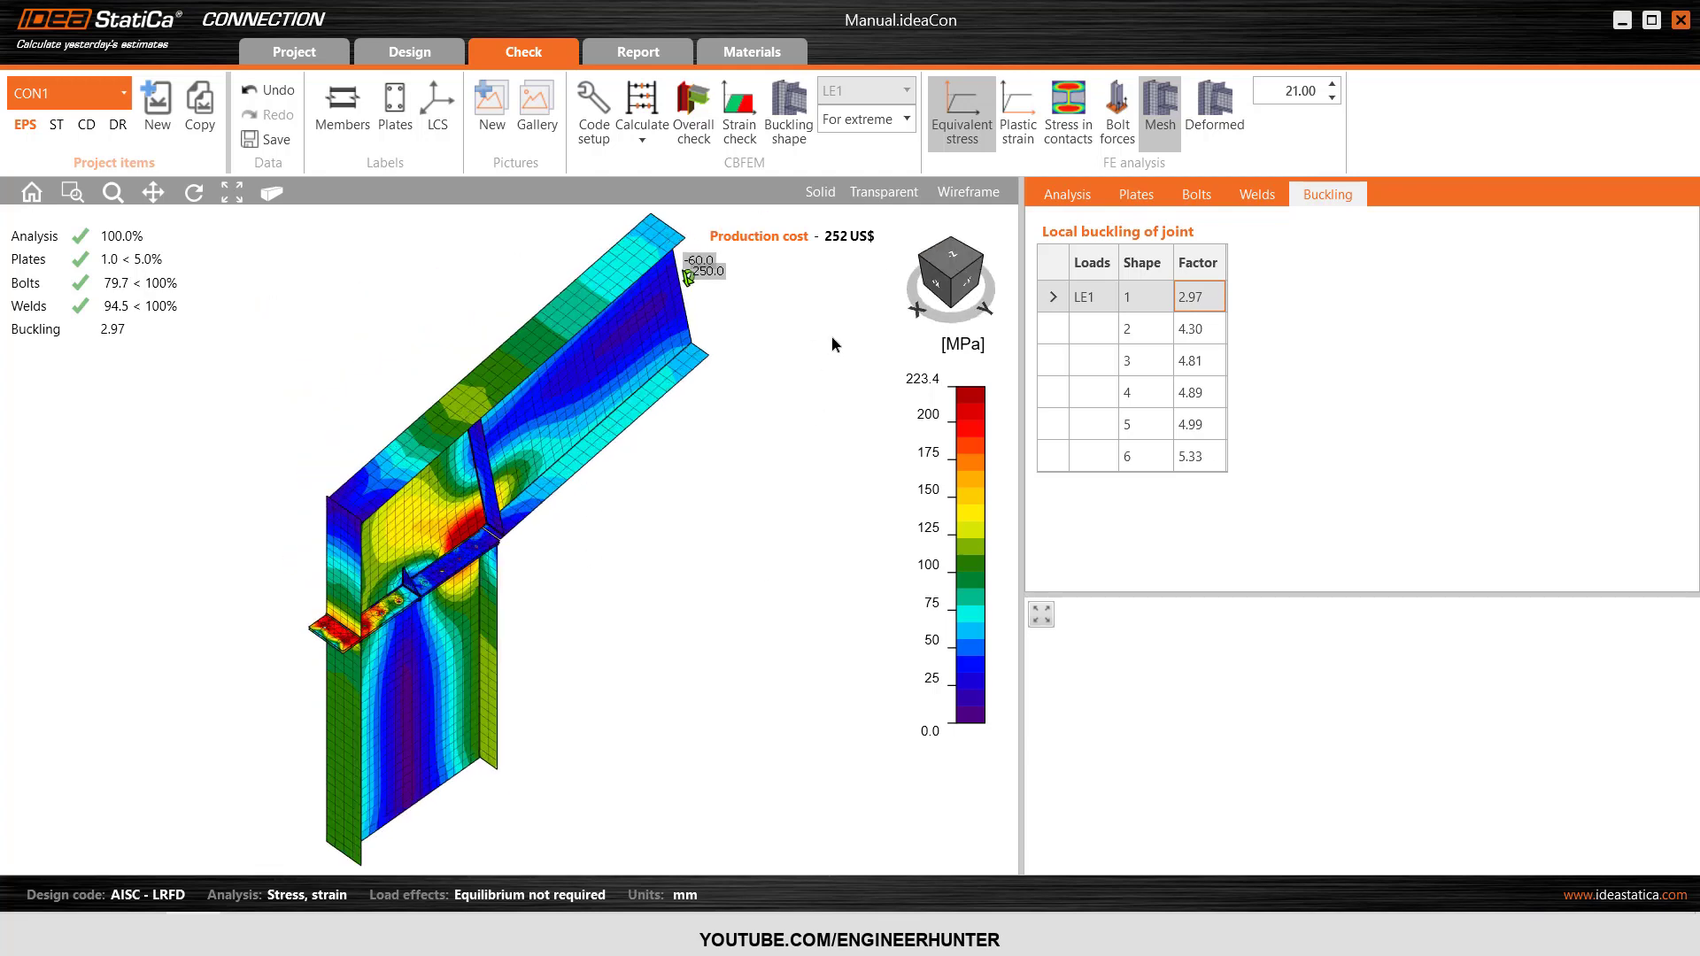